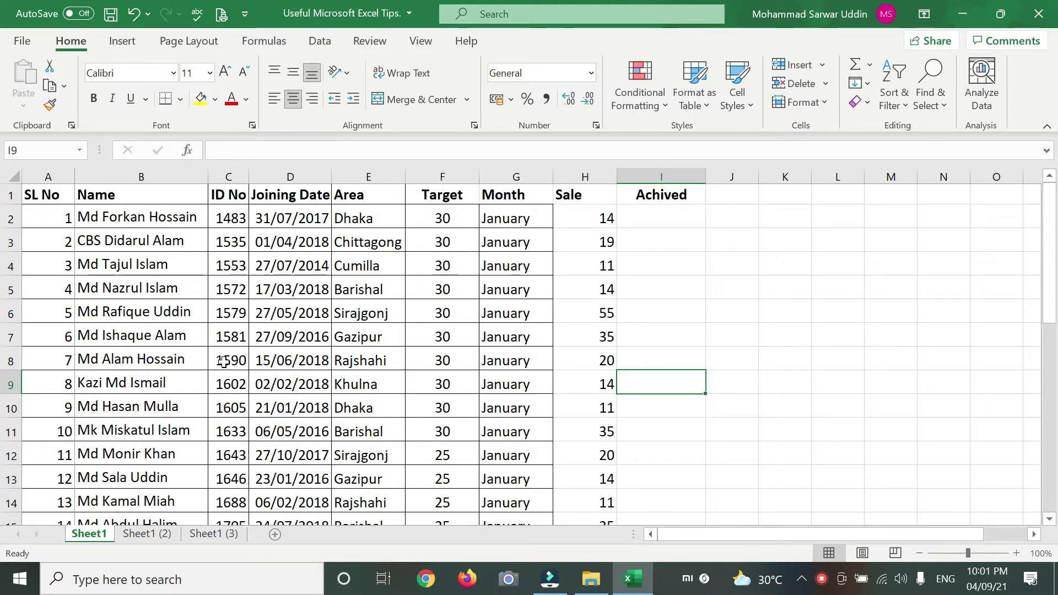
- Hide rows 5 through 13
scroll(244, 357, down, 3)
click(200, 344)
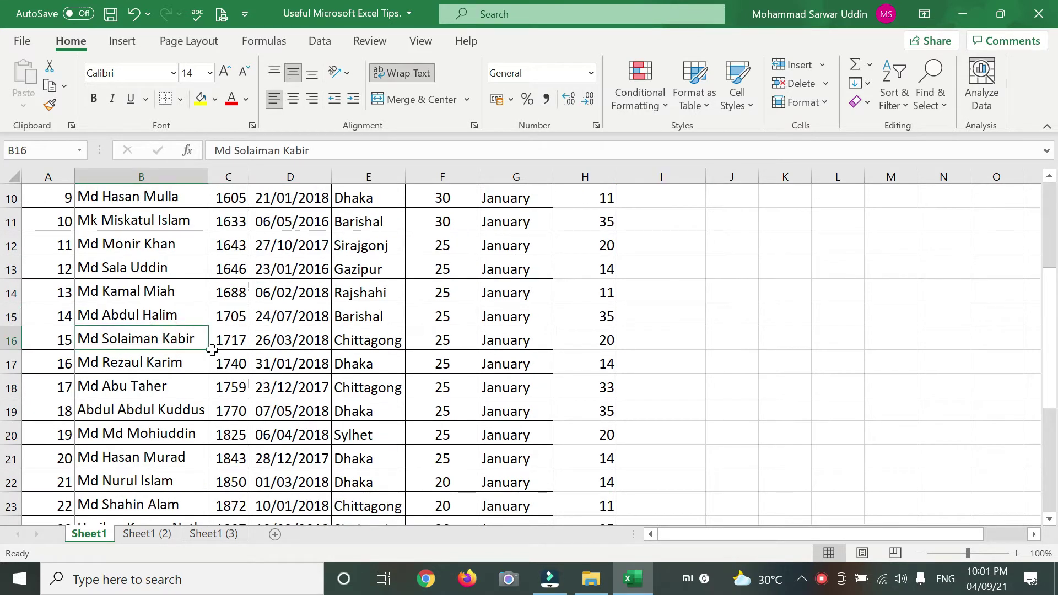
scroll(213, 349, up, 3)
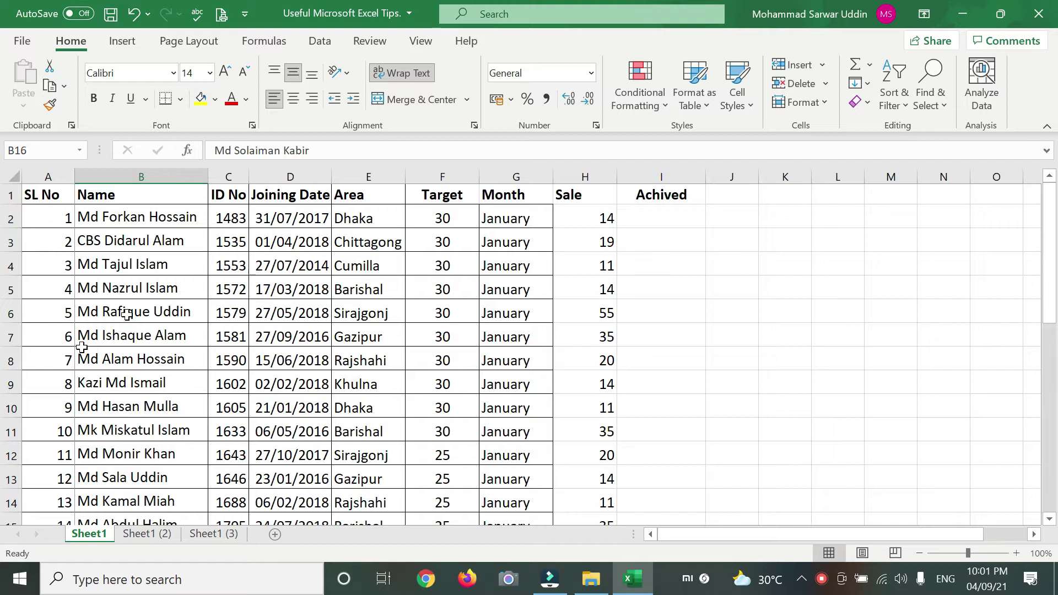
click(11, 291)
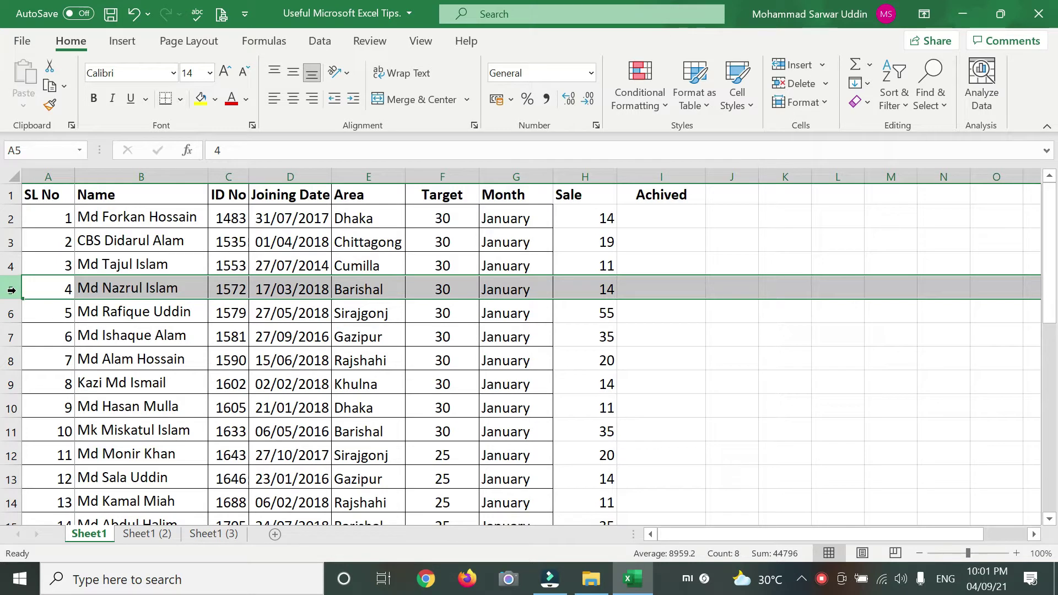
scroll(12, 291, down, 2)
shift+click(12, 341)
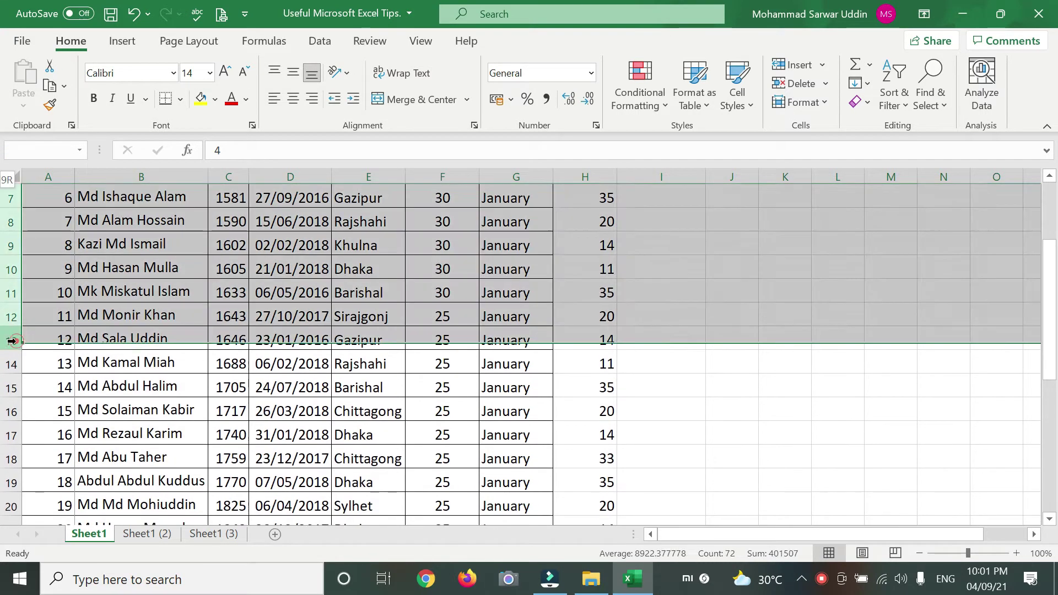
right_click(10, 260)
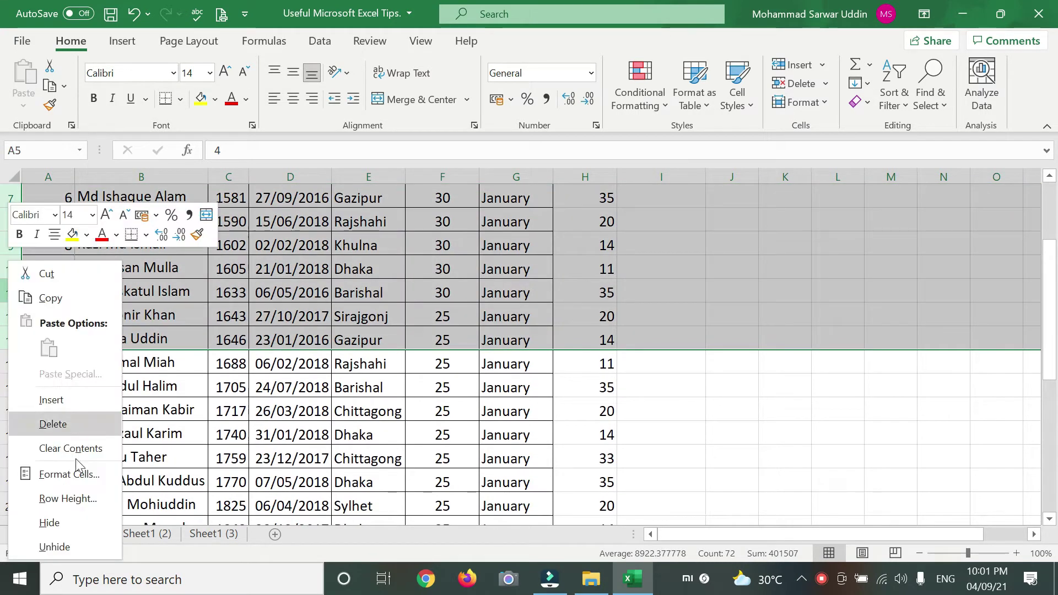
click(59, 526)
- Hide columns B through J
scroll(77, 436, up, 2)
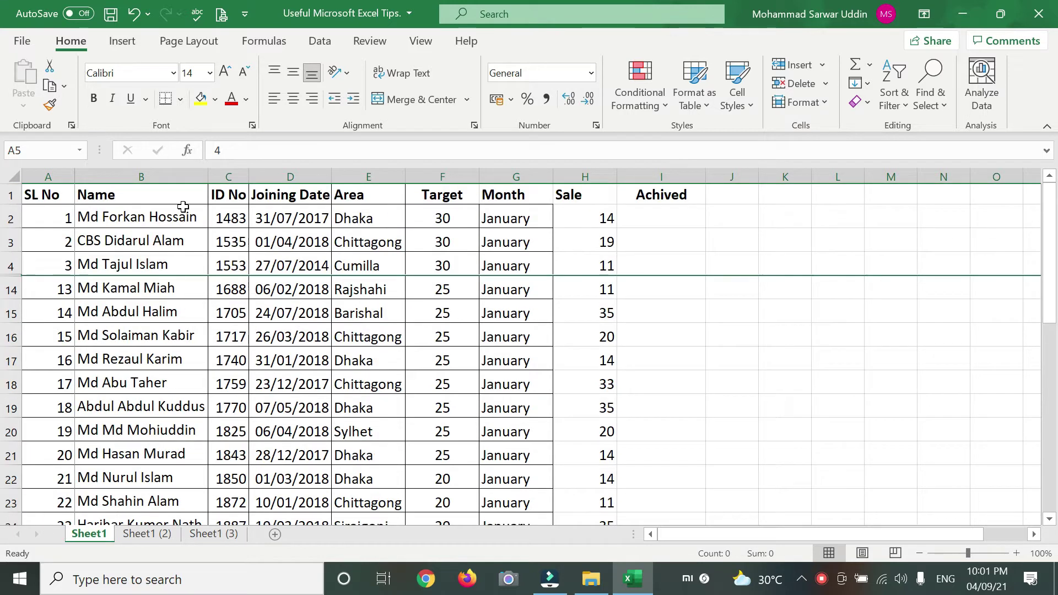
click(159, 177)
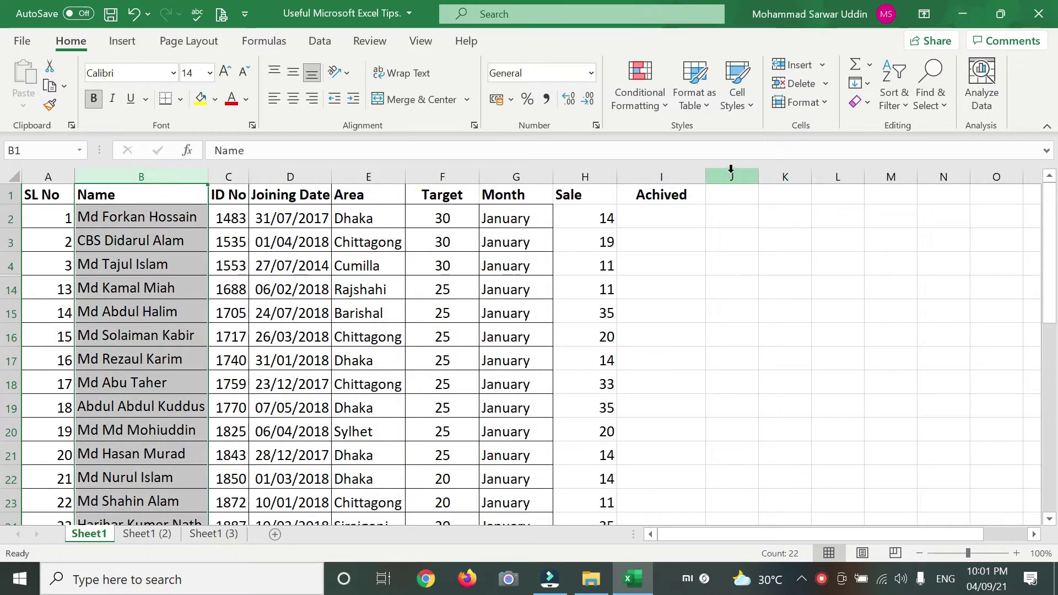
shift+click(731, 170)
right_click(454, 183)
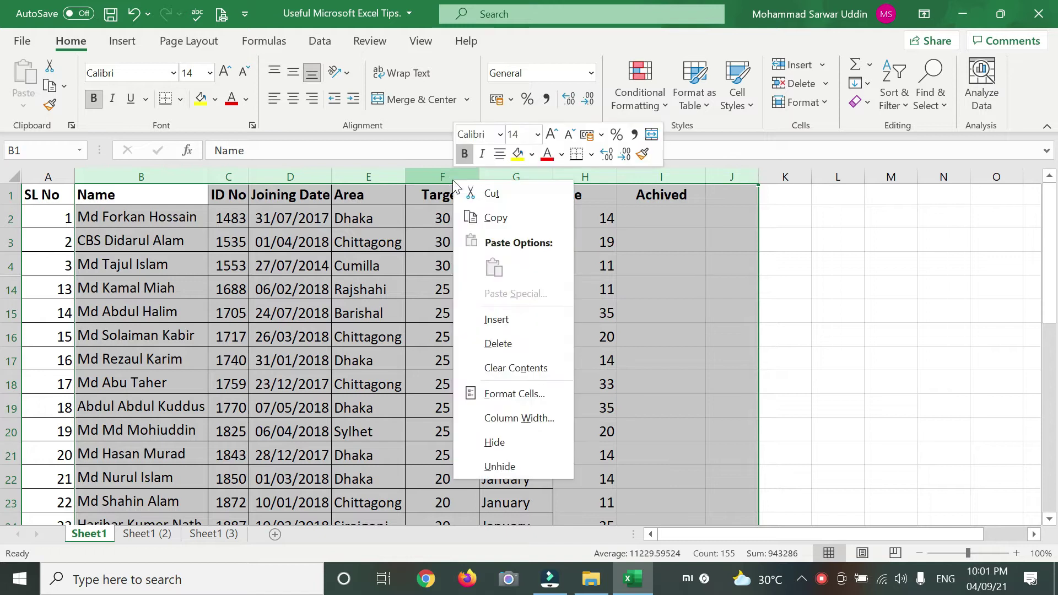
click(506, 441)
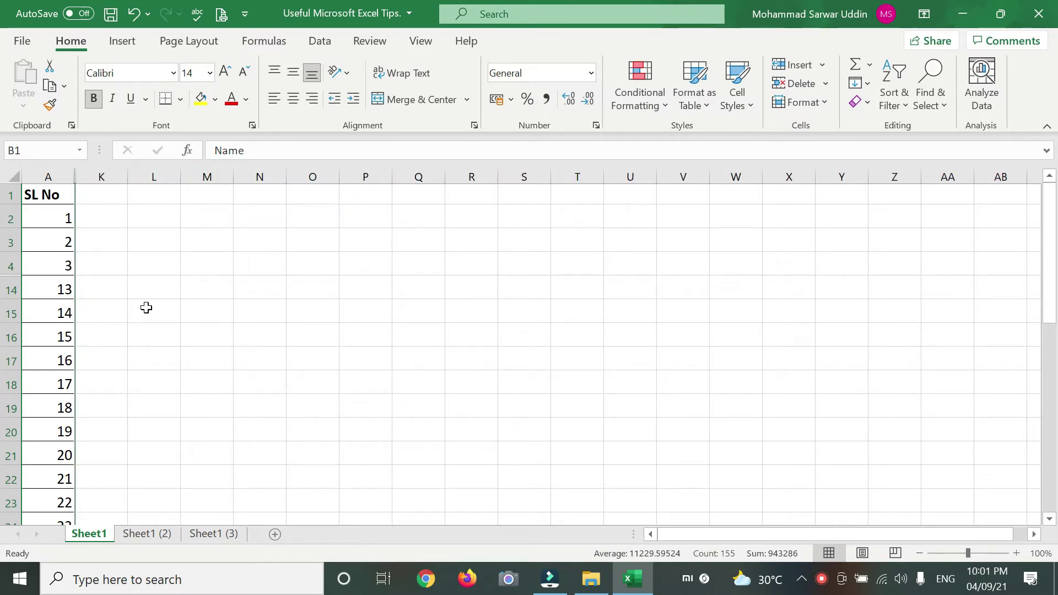
- Unhide the hidden columns B through J
click(54, 175)
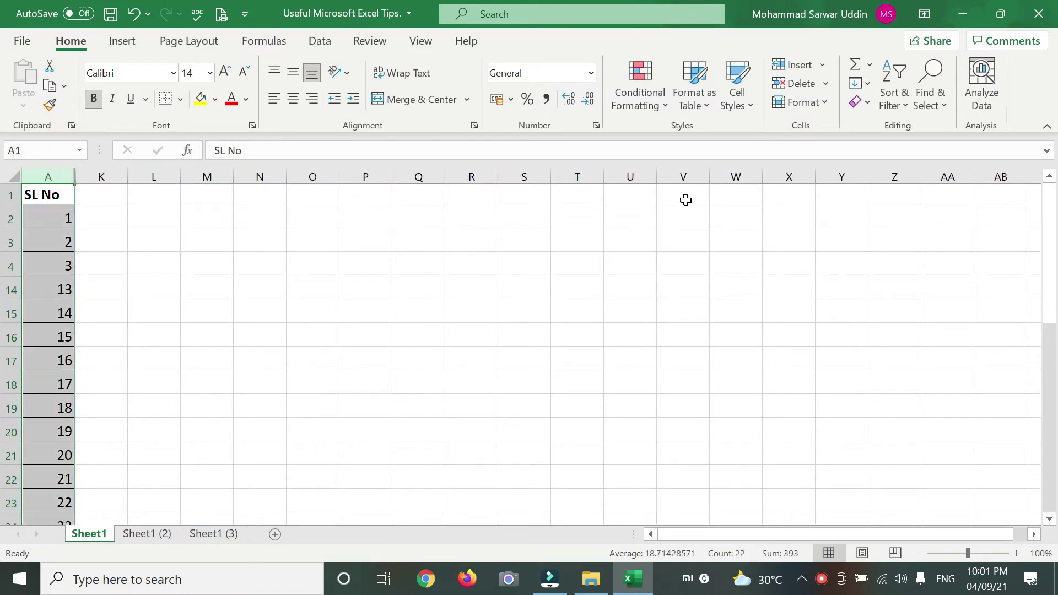
shift+click(719, 171)
right_click(524, 174)
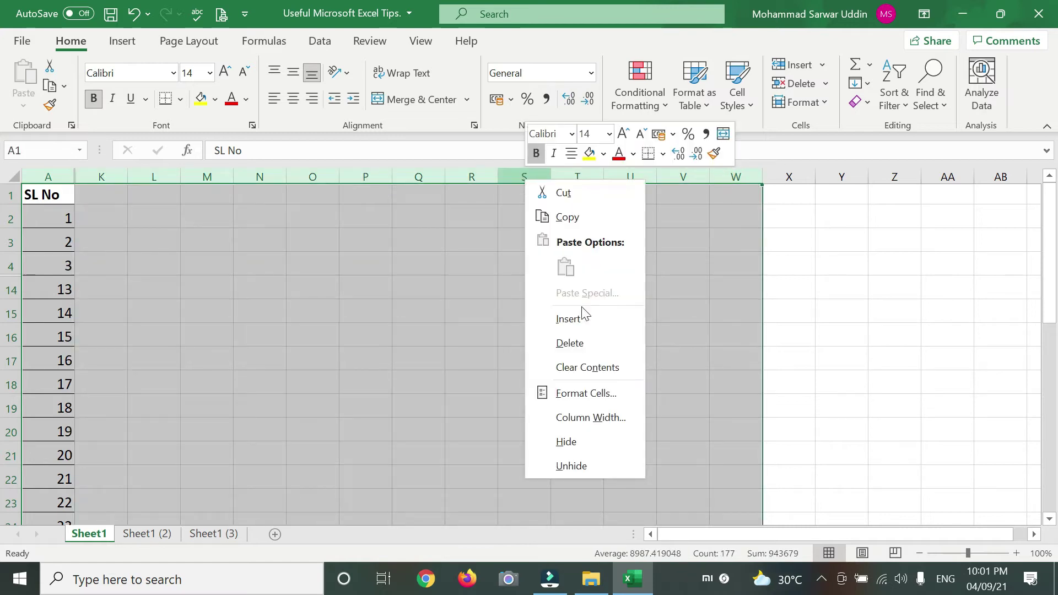
click(574, 464)
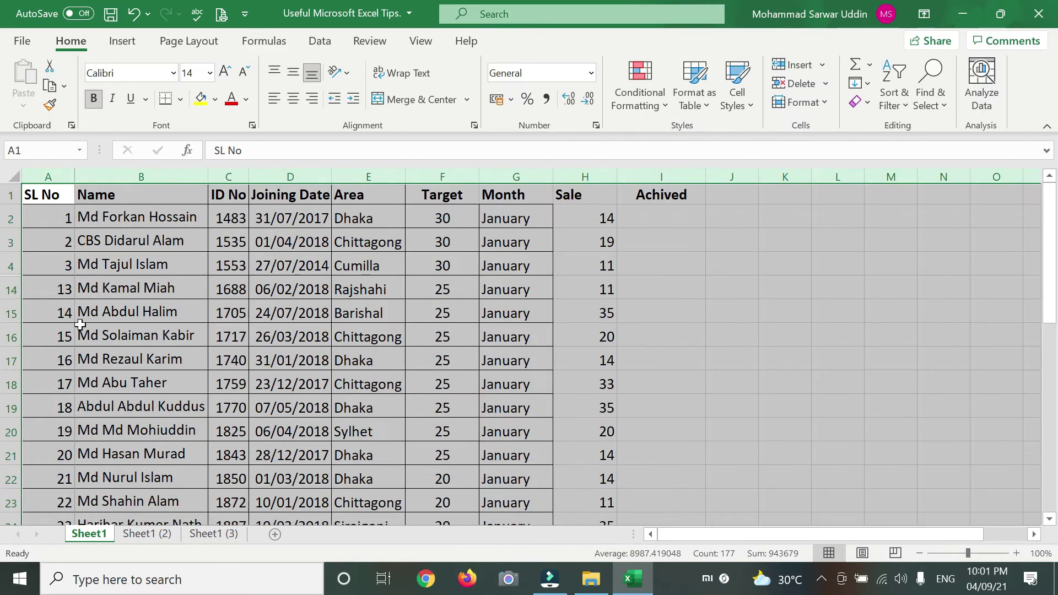
- Unhide the hidden rows 5 through 13
click(10, 219)
scroll(15, 399, down, 5)
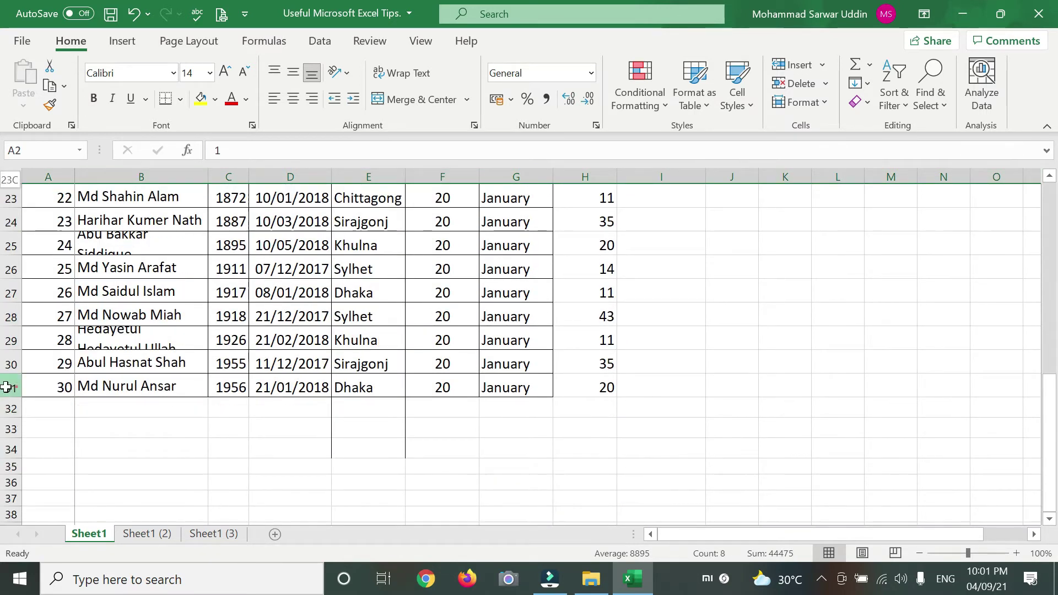
shift+click(10, 387)
right_click(10, 388)
click(53, 374)
scroll(193, 364, up, 8)
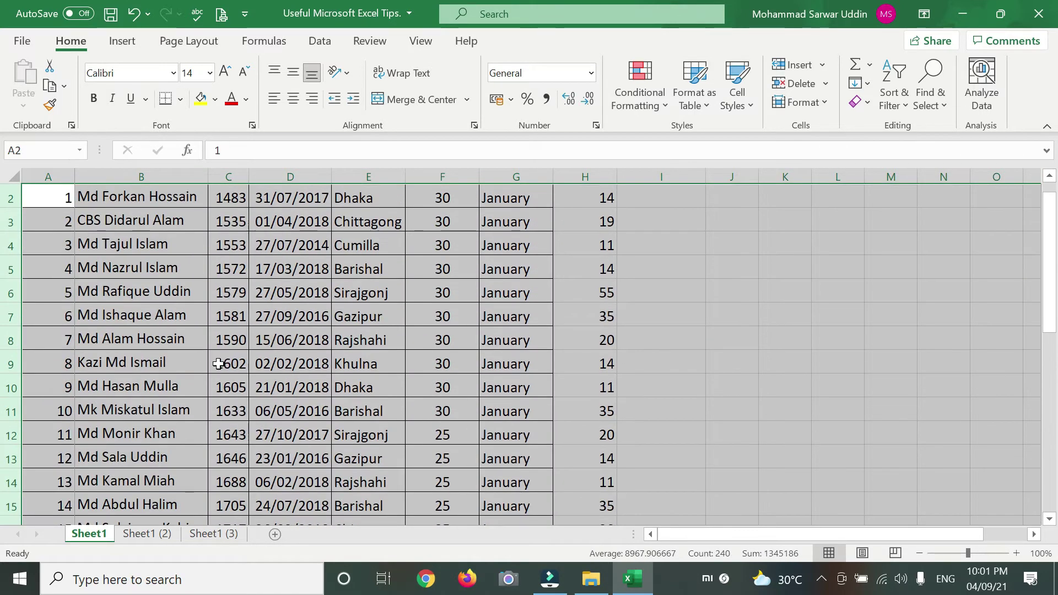
click(364, 336)
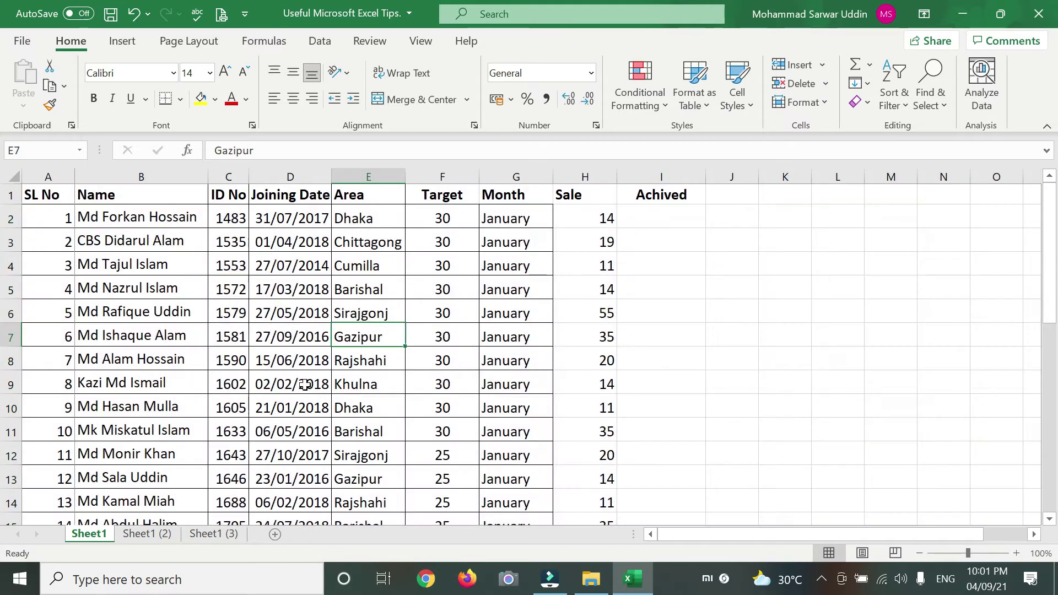
- Select the entire ID No column, column C
click(225, 176)
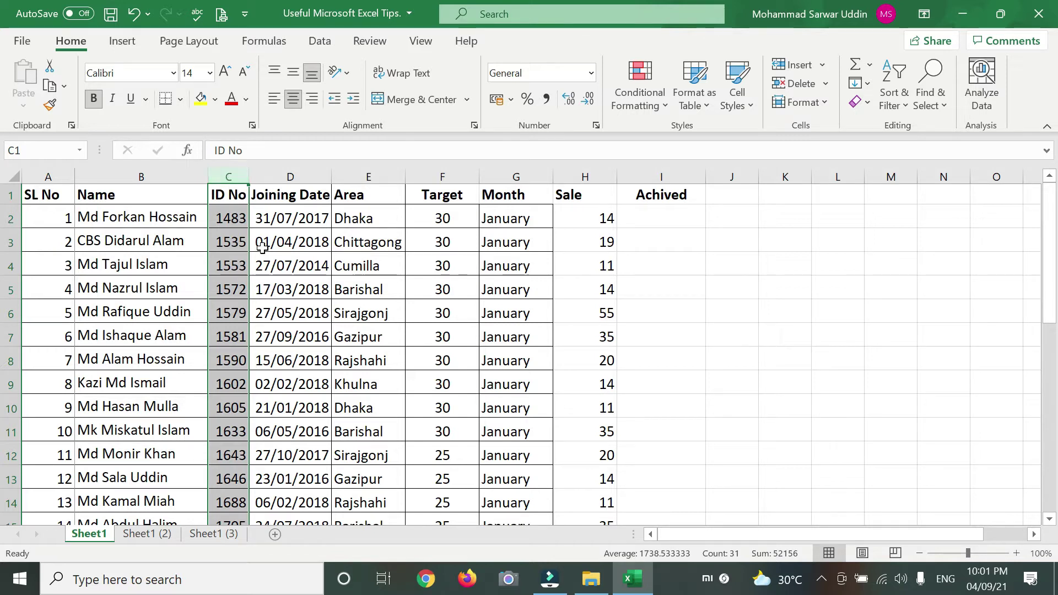
drag(232, 231, 230, 226)
drag(227, 174, 229, 175)
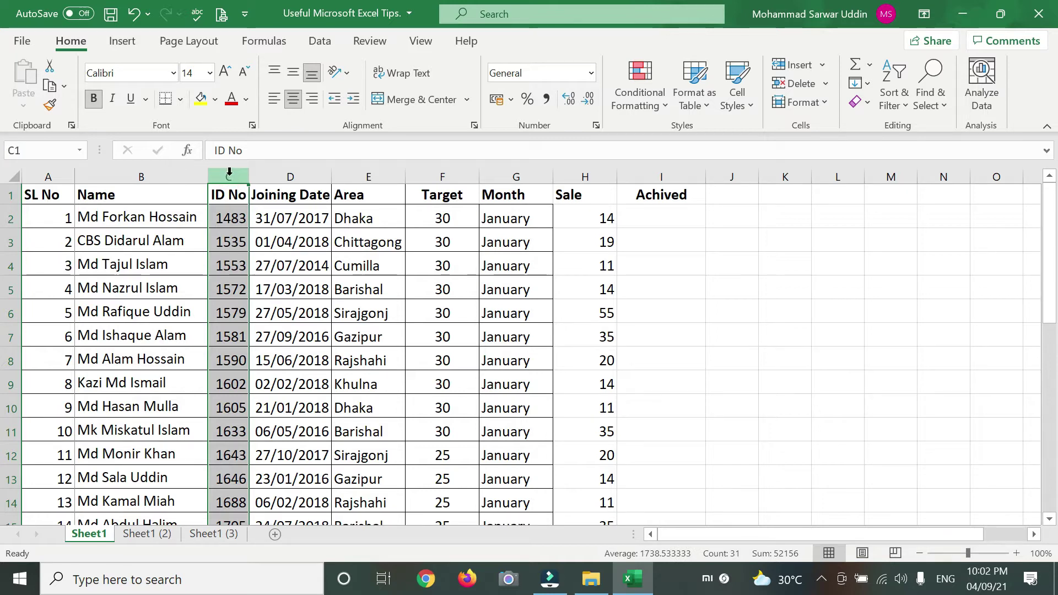
- Insert new blank columns in front of the ID No column
click(795, 63)
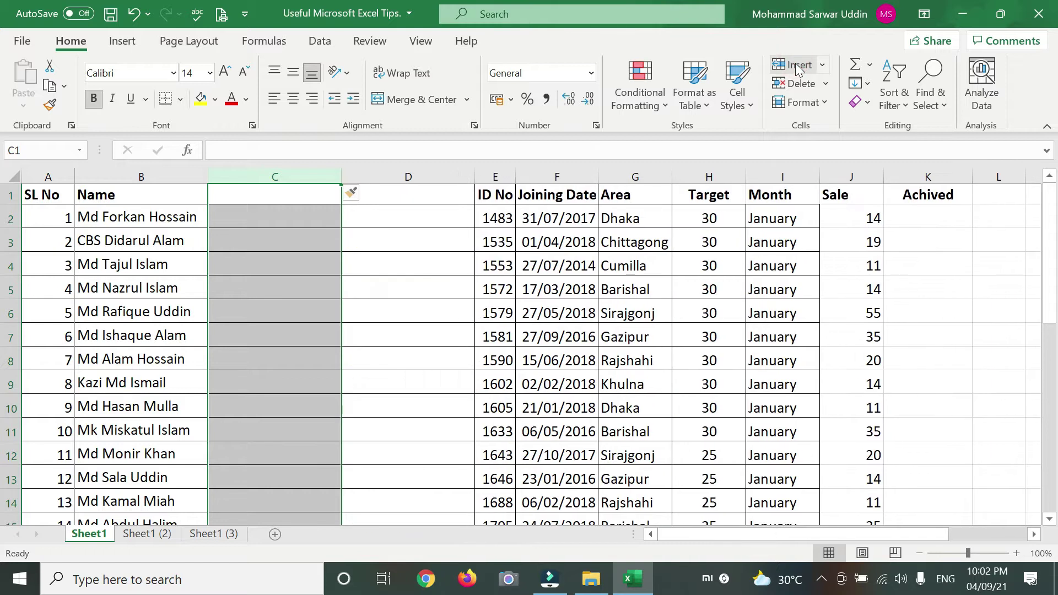
click(795, 63)
click(390, 264)
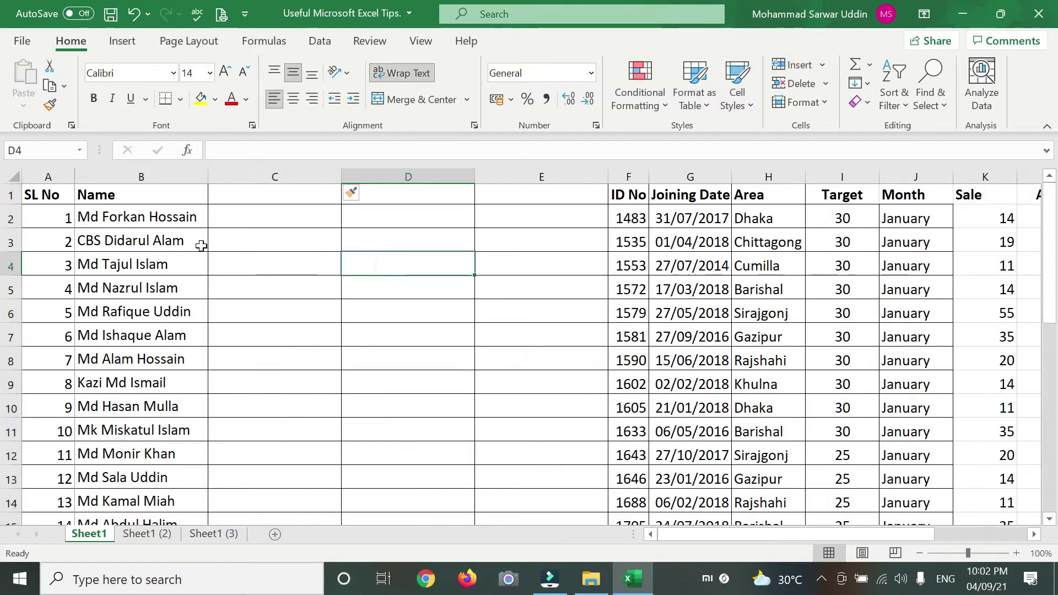
- Head the new columns First, Midle and Last in C1, D1 and E1
click(274, 198)
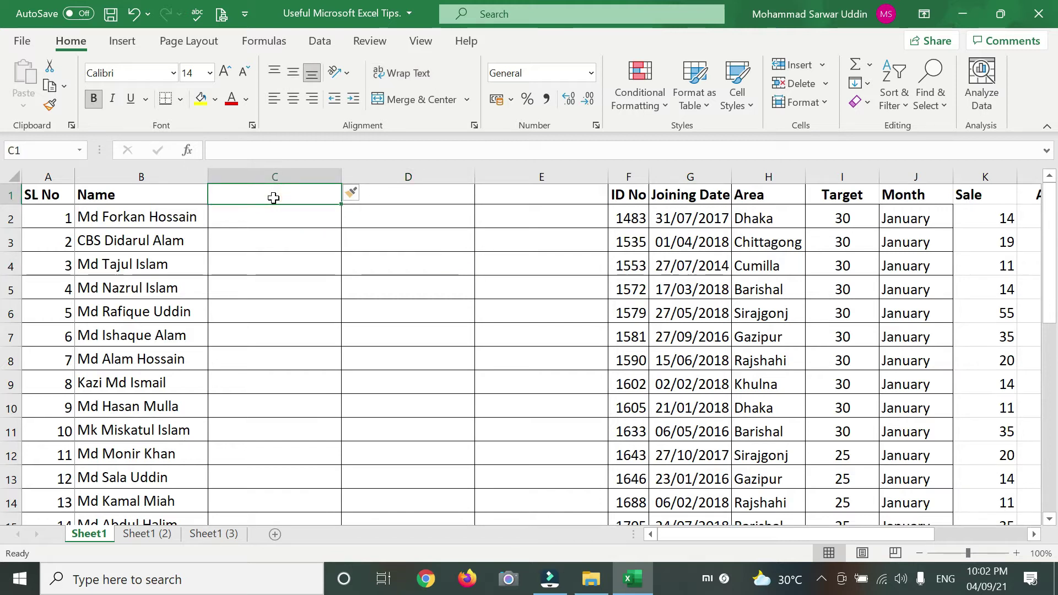
text(First)
key(Tab)
text(Midle)
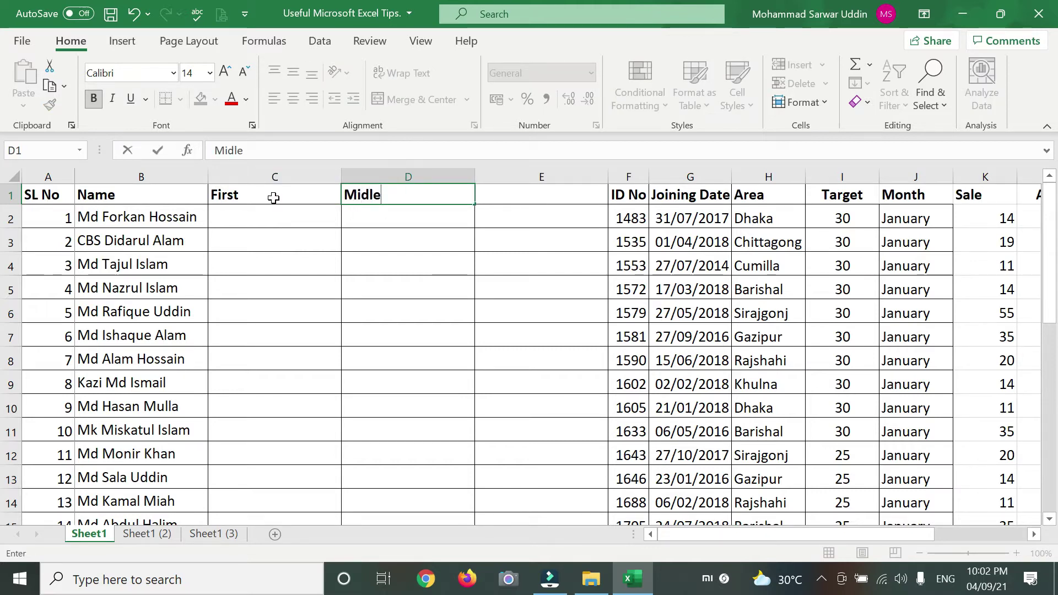
key(Tab)
text(Last)
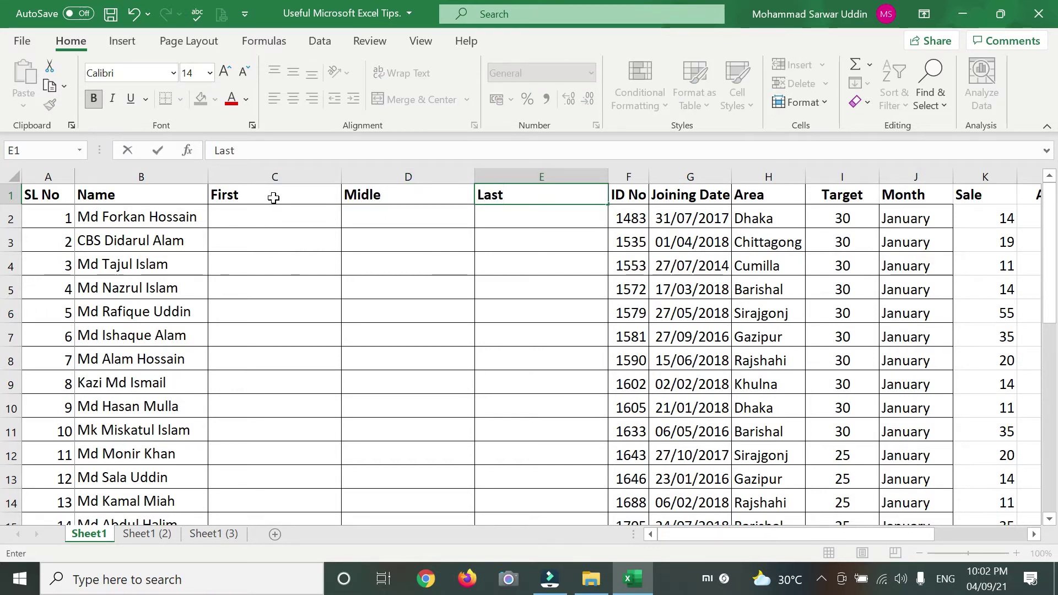
key(Return)
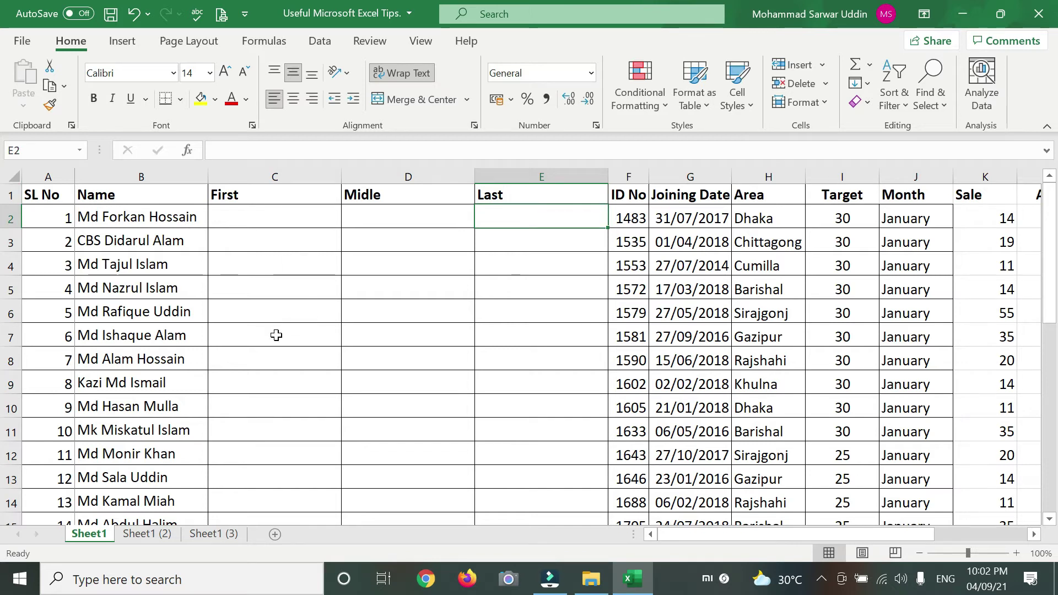
- Flash Fill the First column by entering Md and CBS in C2 and C3
click(127, 217)
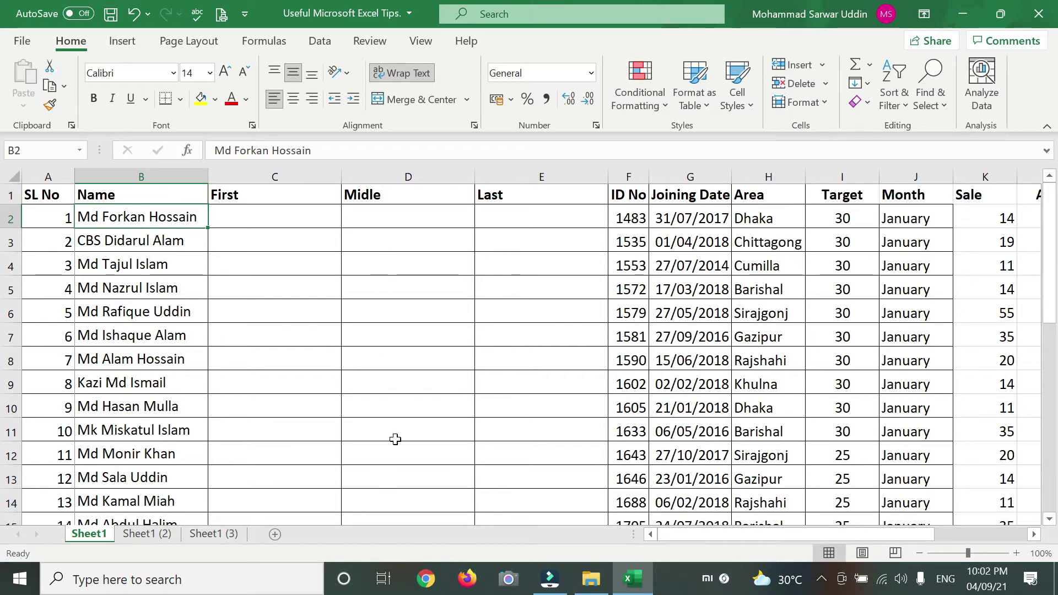
click(267, 215)
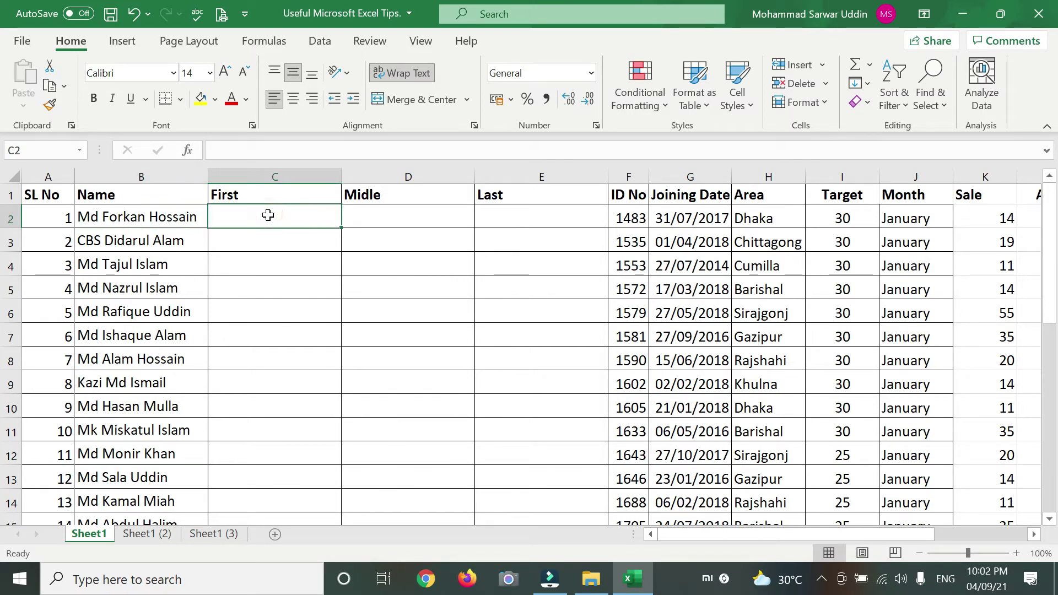
text(Md)
key(Return)
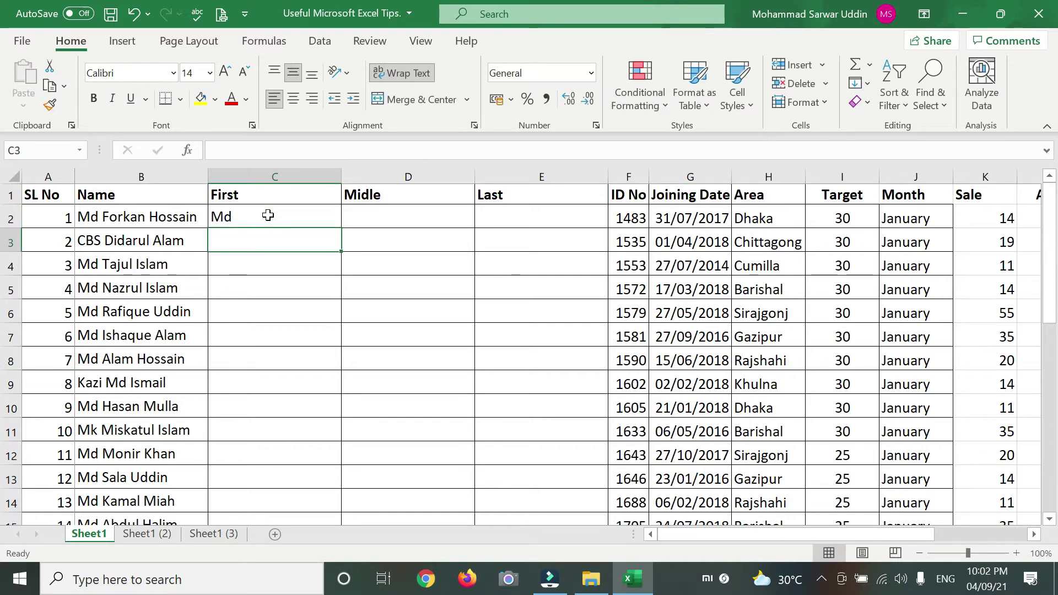
text(CBS)
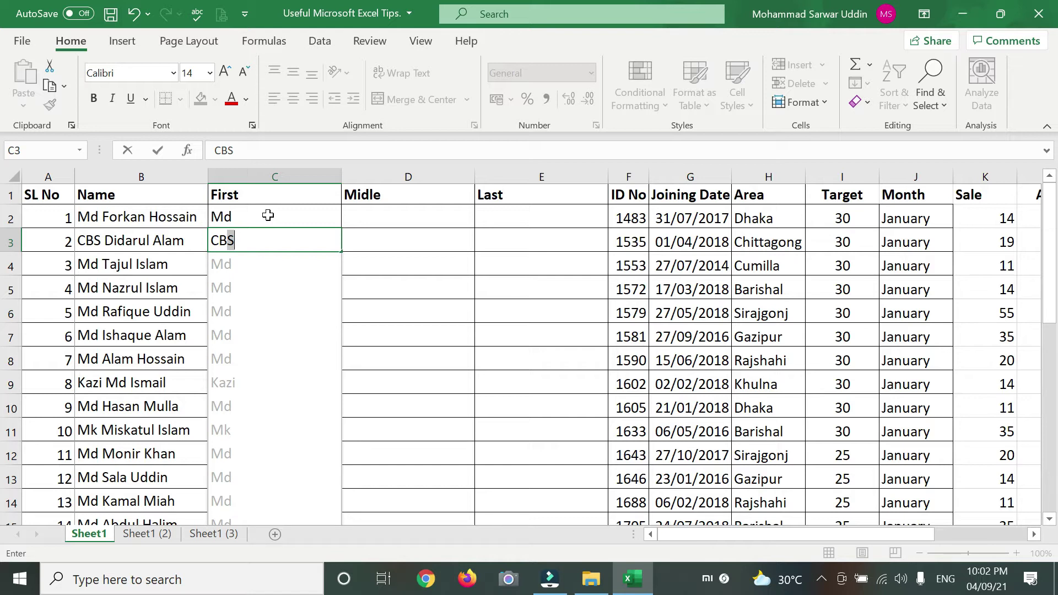
key(Return)
scroll(268, 354, down, 4)
scroll(275, 415, down, 3)
scroll(278, 425, up, 7)
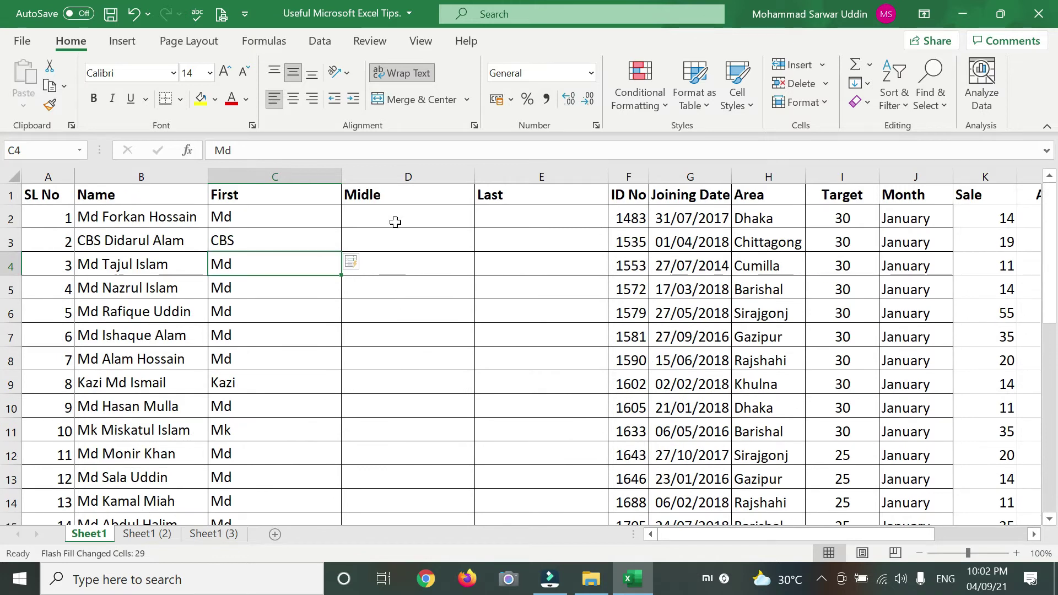
click(402, 216)
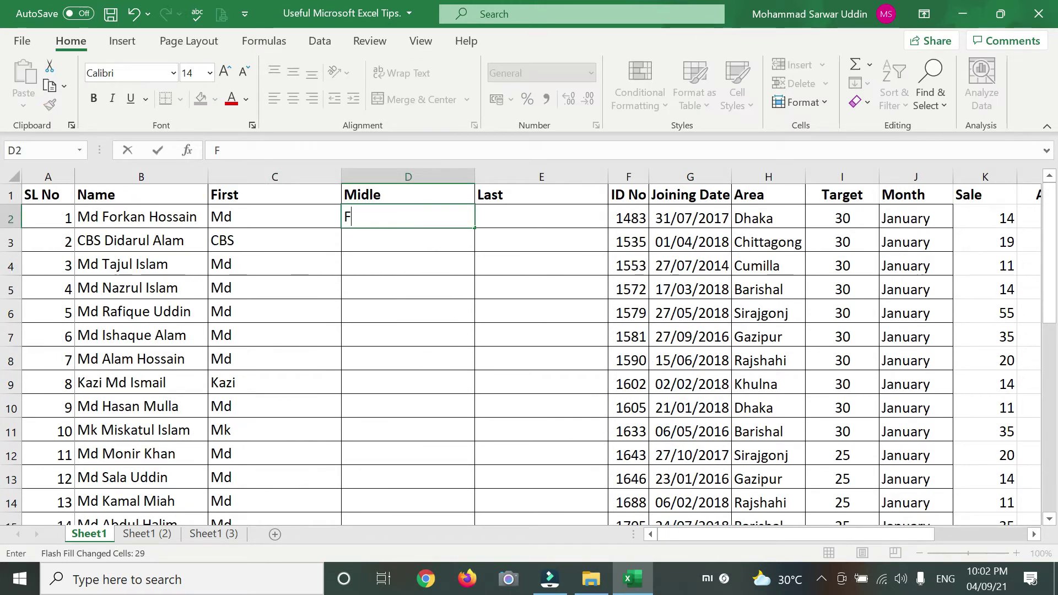
key(Return)
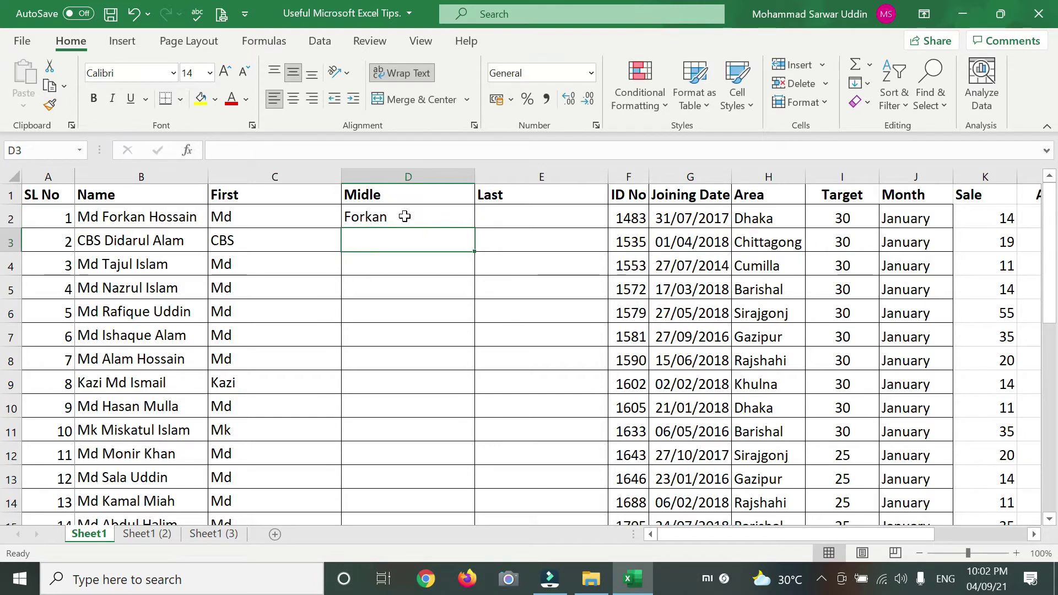
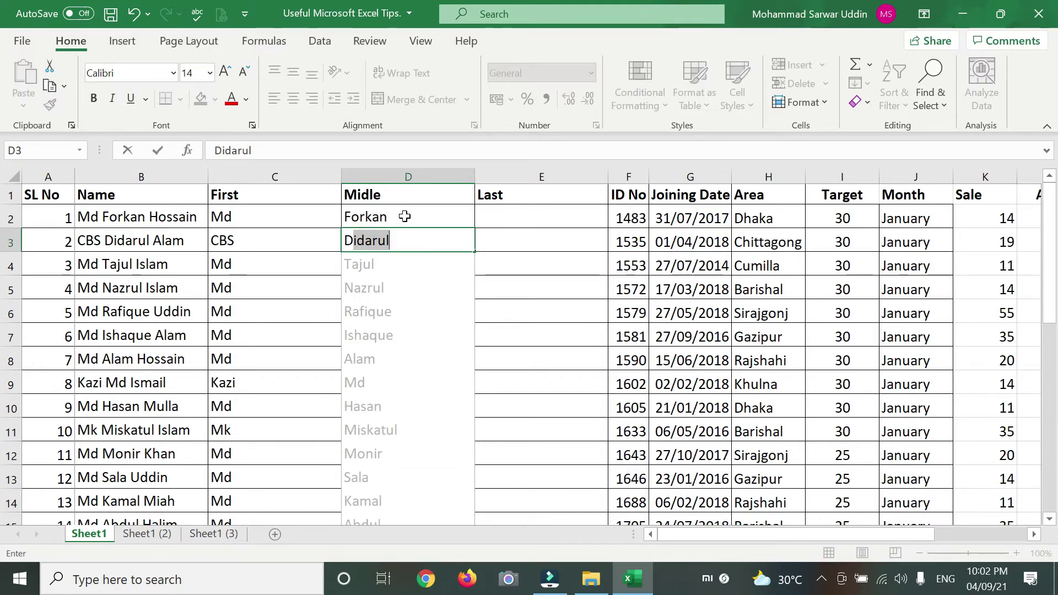
key(Return)
scroll(405, 217, down, 6)
scroll(401, 406, up, 6)
click(516, 217)
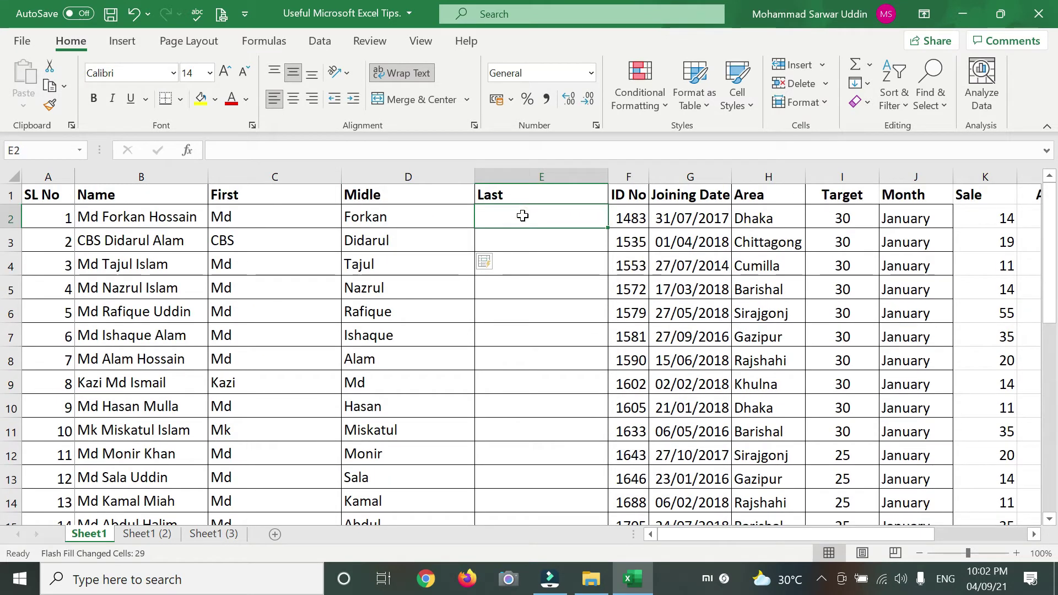
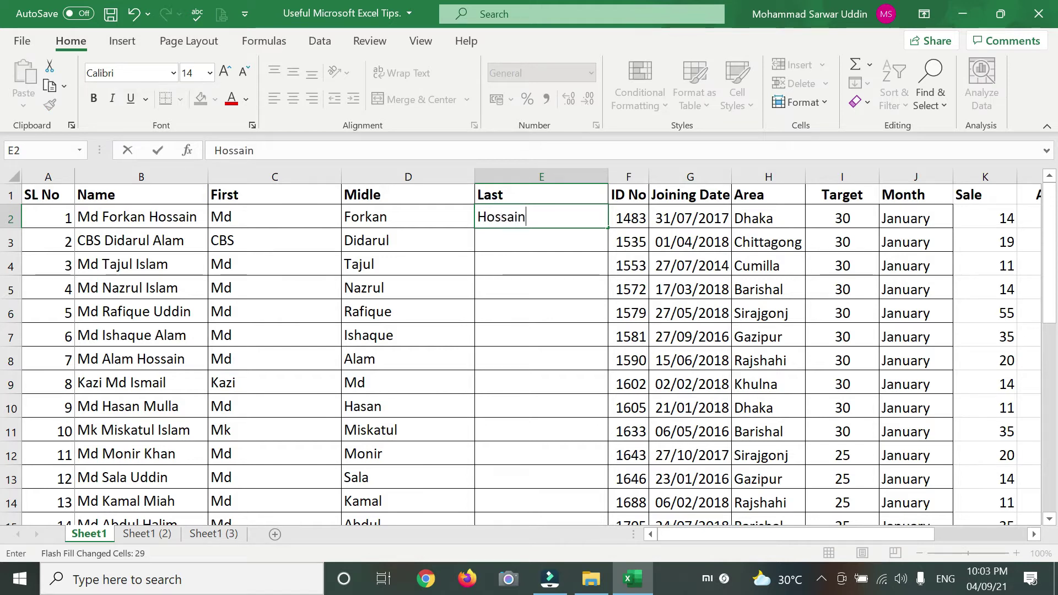
key(Return)
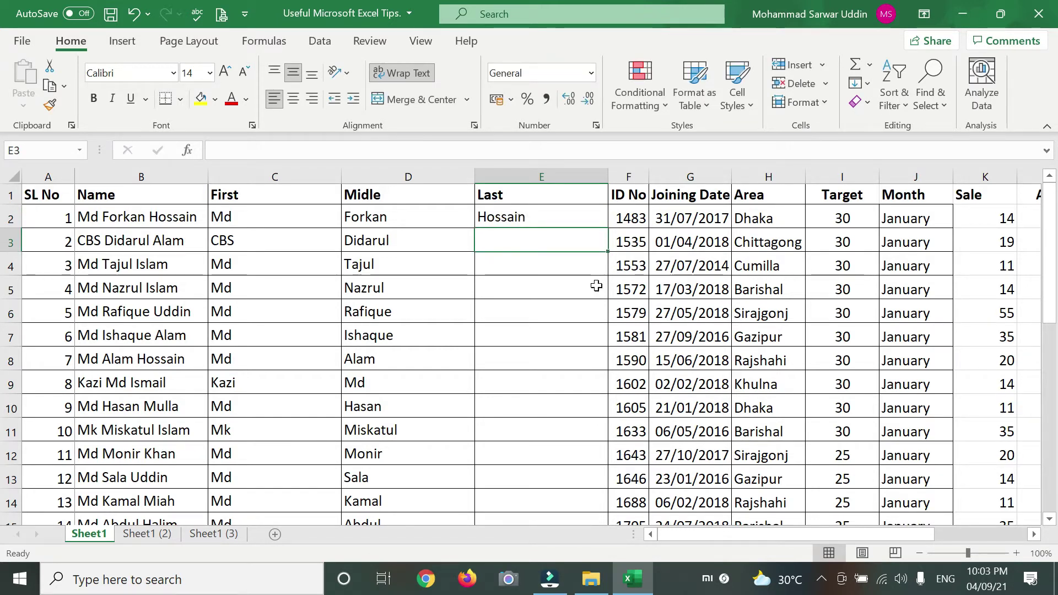
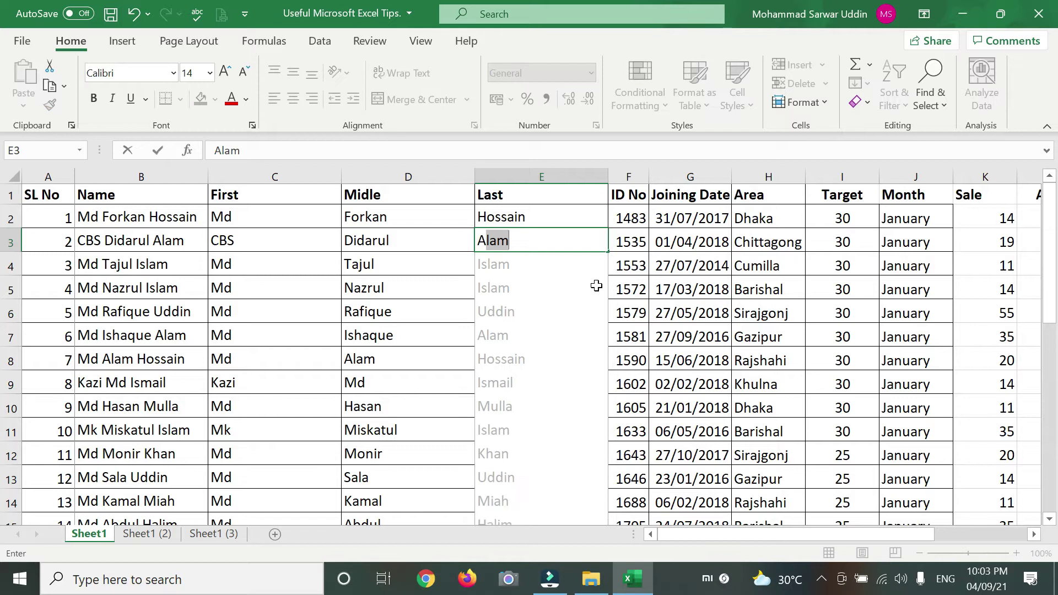
key(Return)
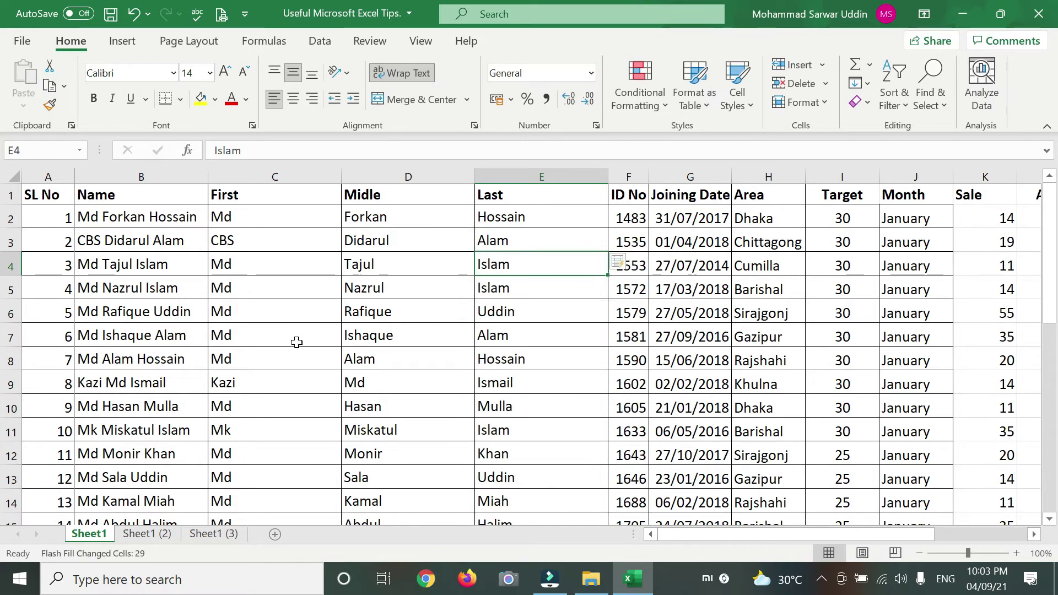
click(89, 218)
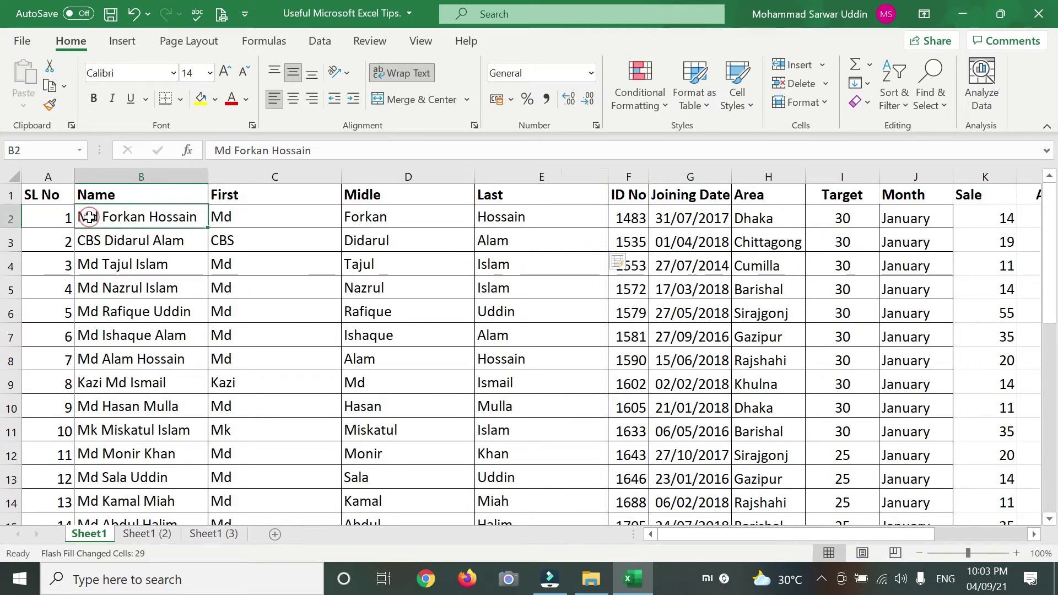
drag(279, 214, 514, 473)
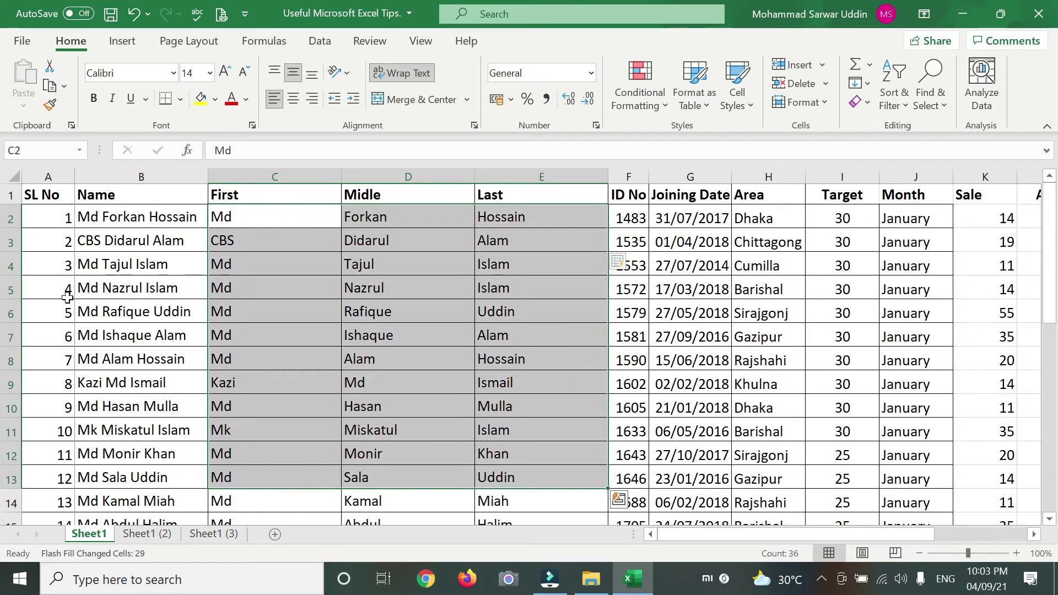
click(88, 216)
scroll(120, 283, down, 6)
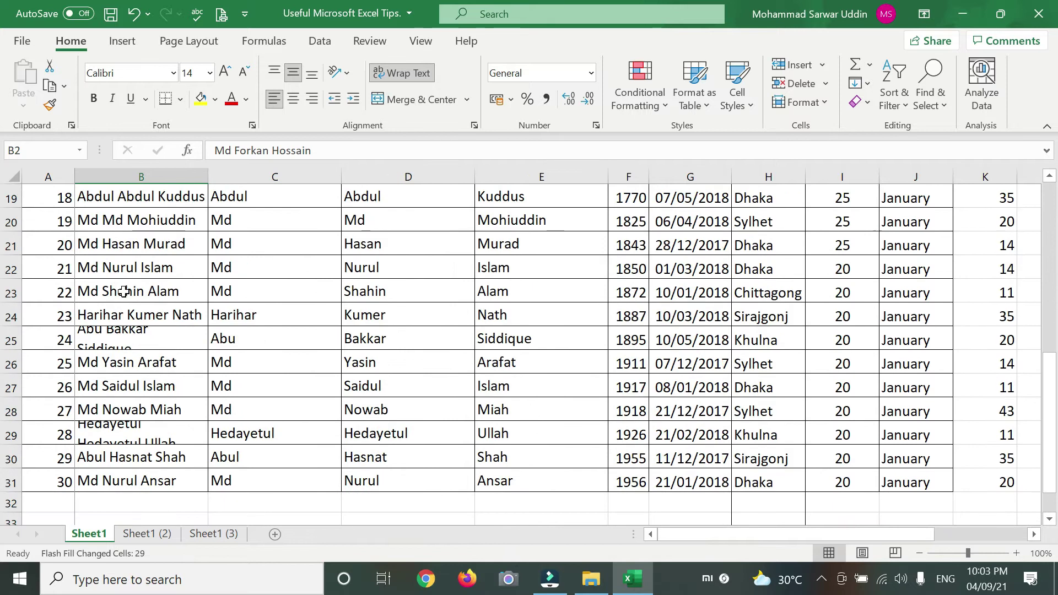
scroll(120, 283, down, 4)
shift+click(164, 348)
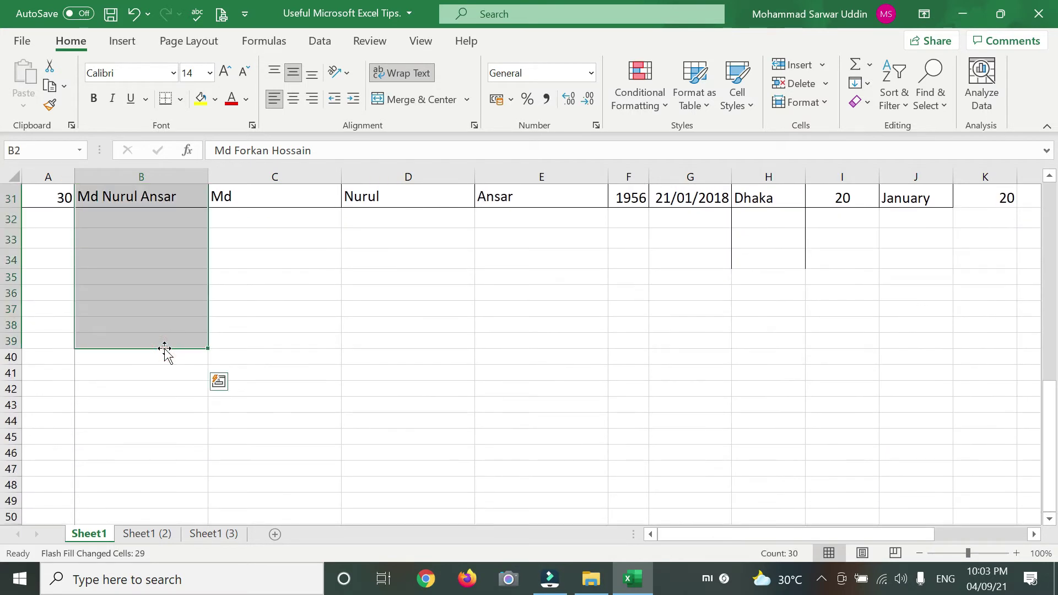
key(Delete)
scroll(160, 341, up, 10)
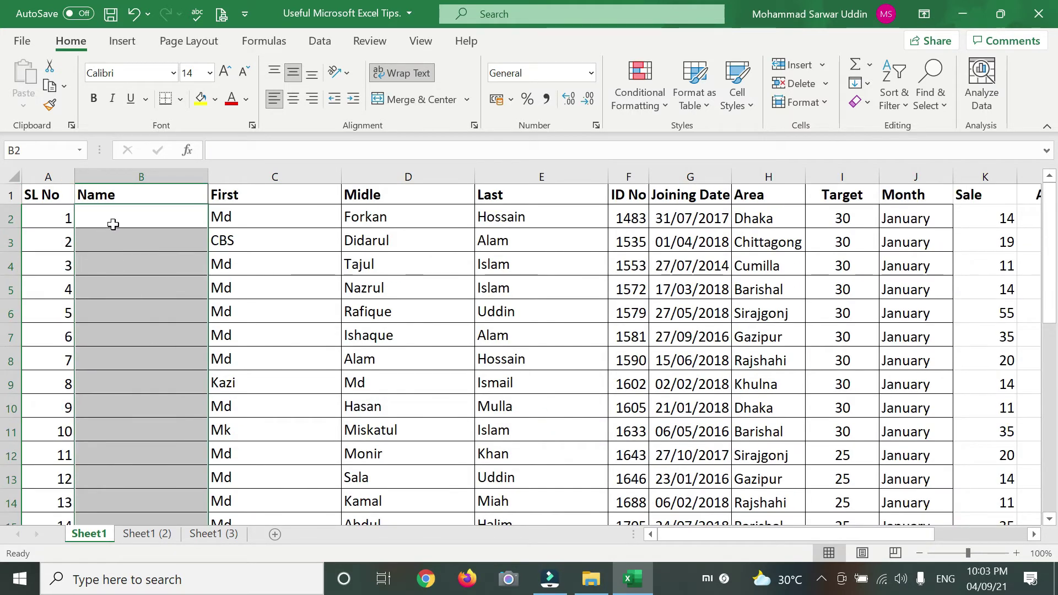
click(114, 225)
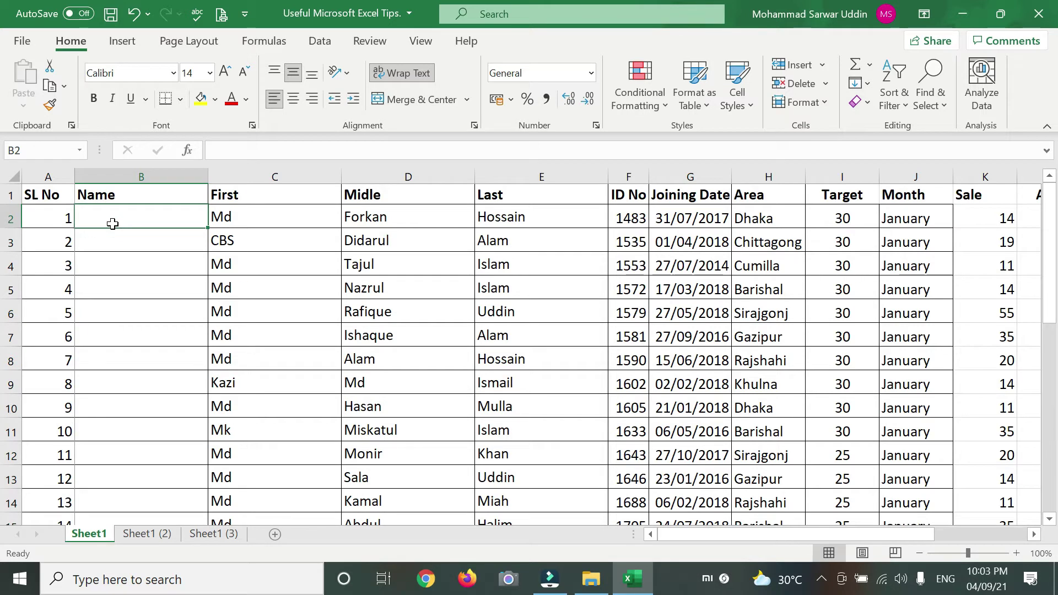
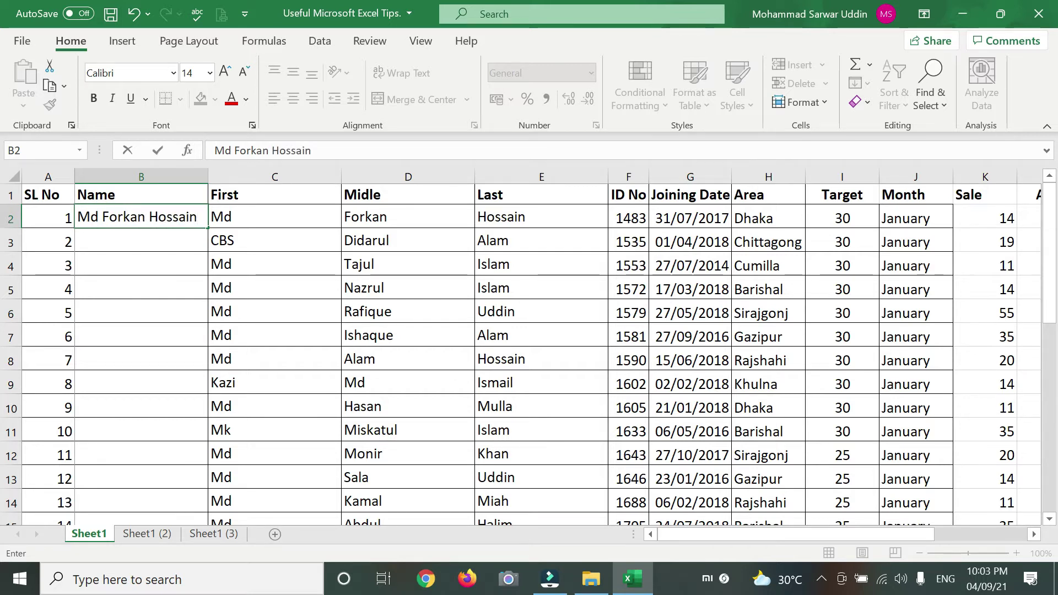
key(Return)
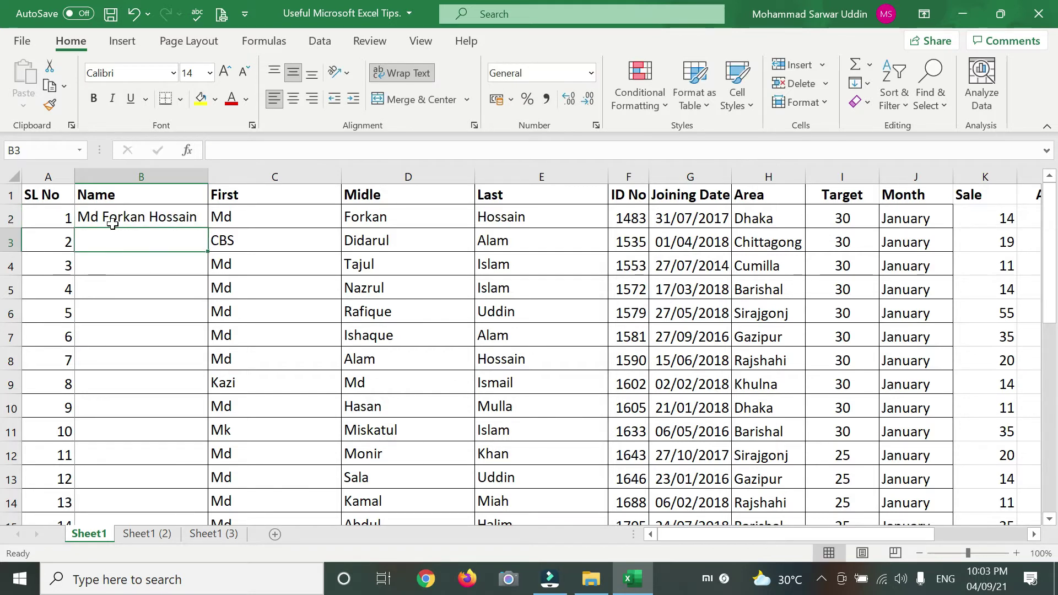
text(C)
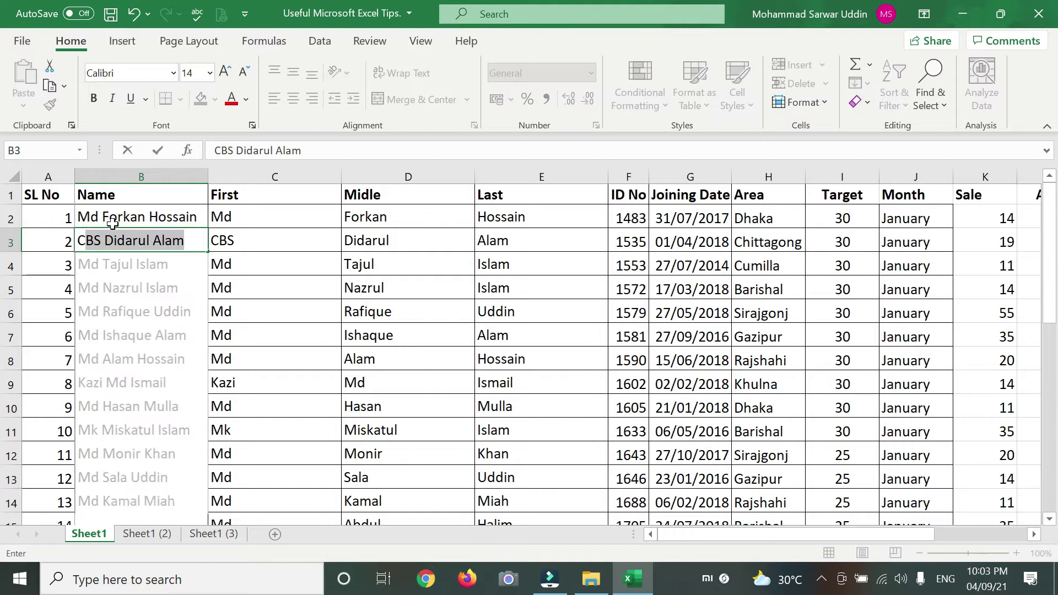
key(Return)
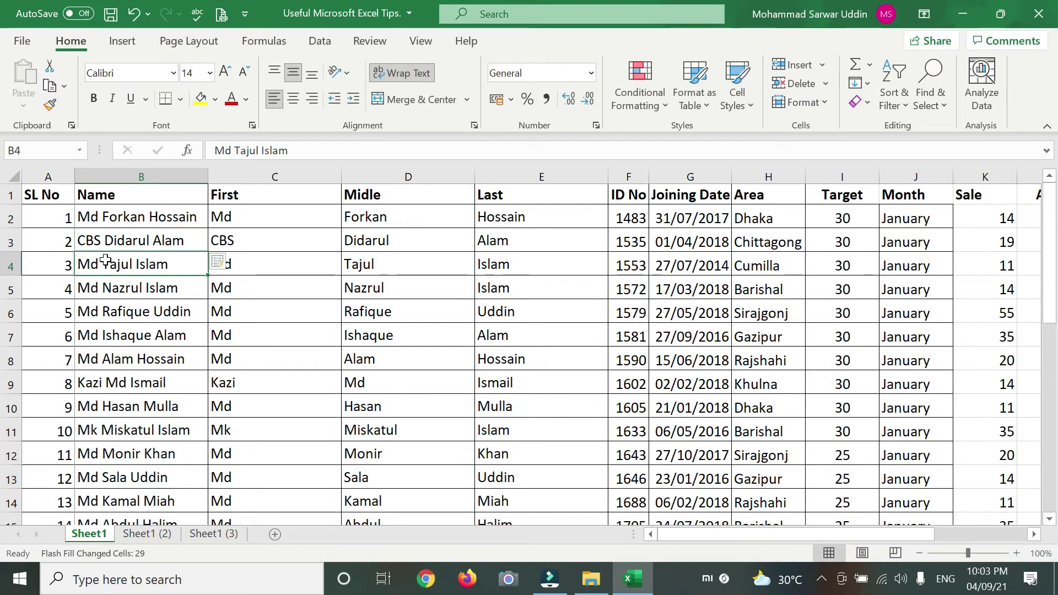
scroll(132, 309, down, 6)
scroll(157, 390, up, 5)
scroll(157, 390, up, 1)
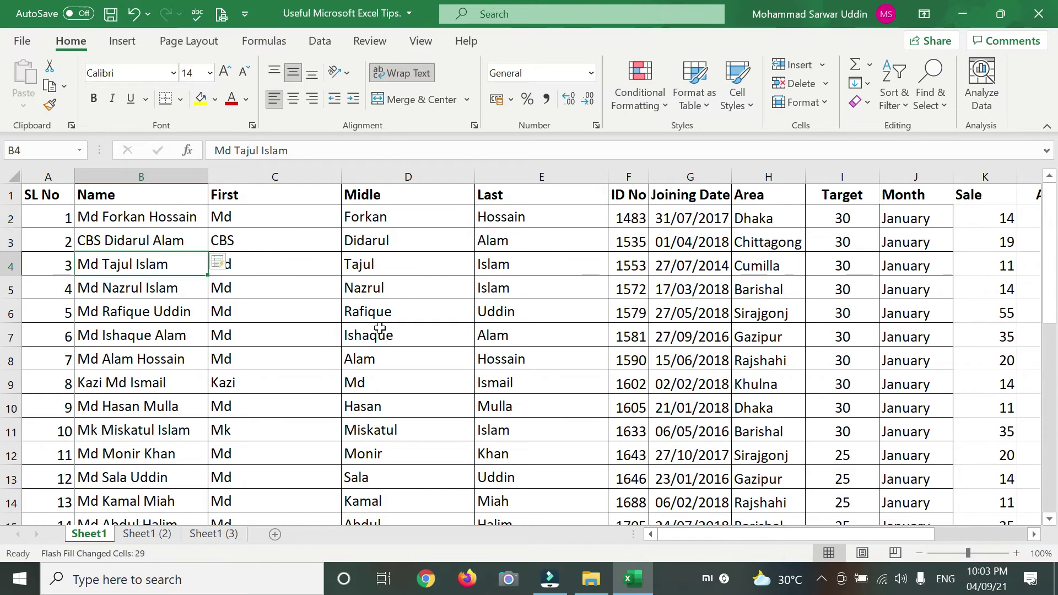
click(246, 175)
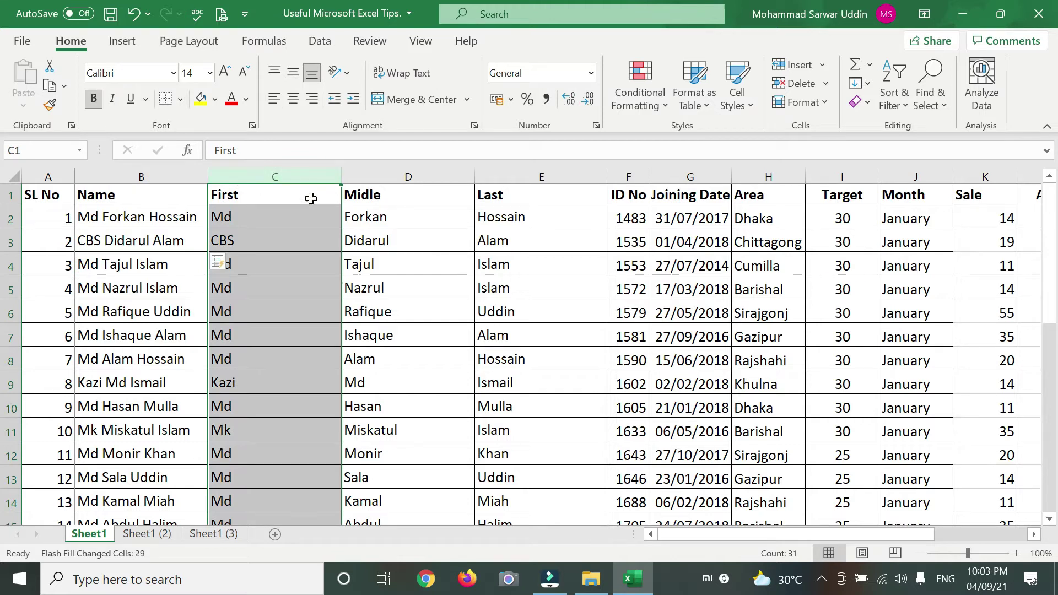
shift+click(550, 177)
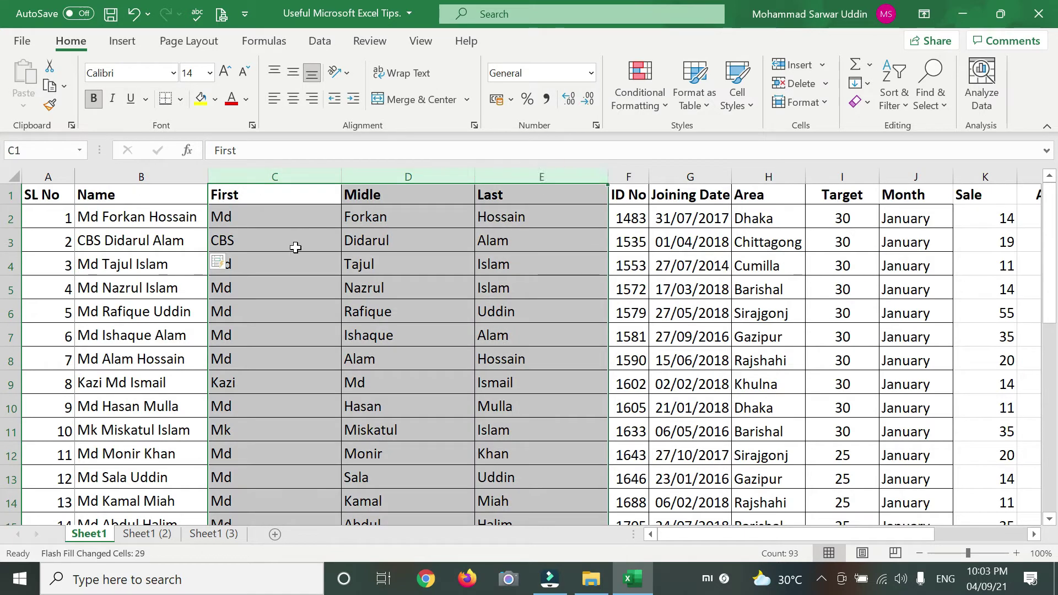
click(295, 248)
click(264, 176)
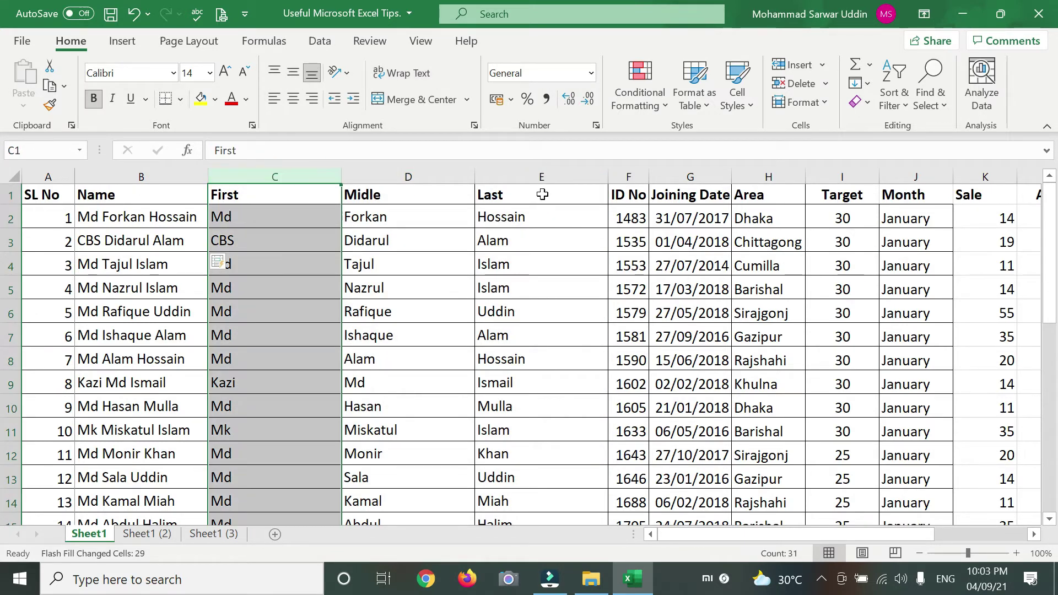
shift+click(541, 177)
right_click(441, 176)
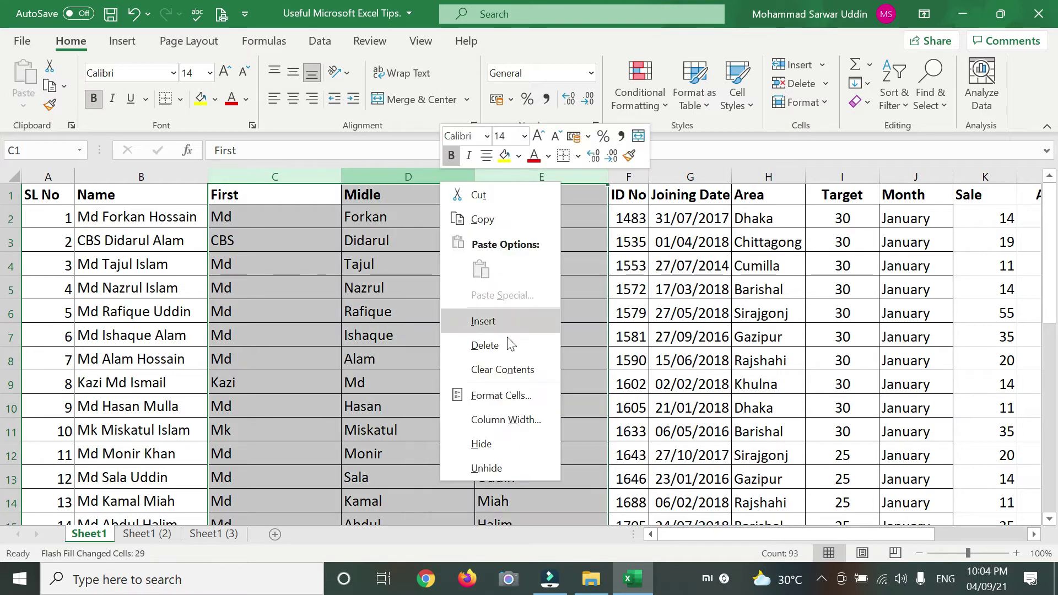
click(485, 345)
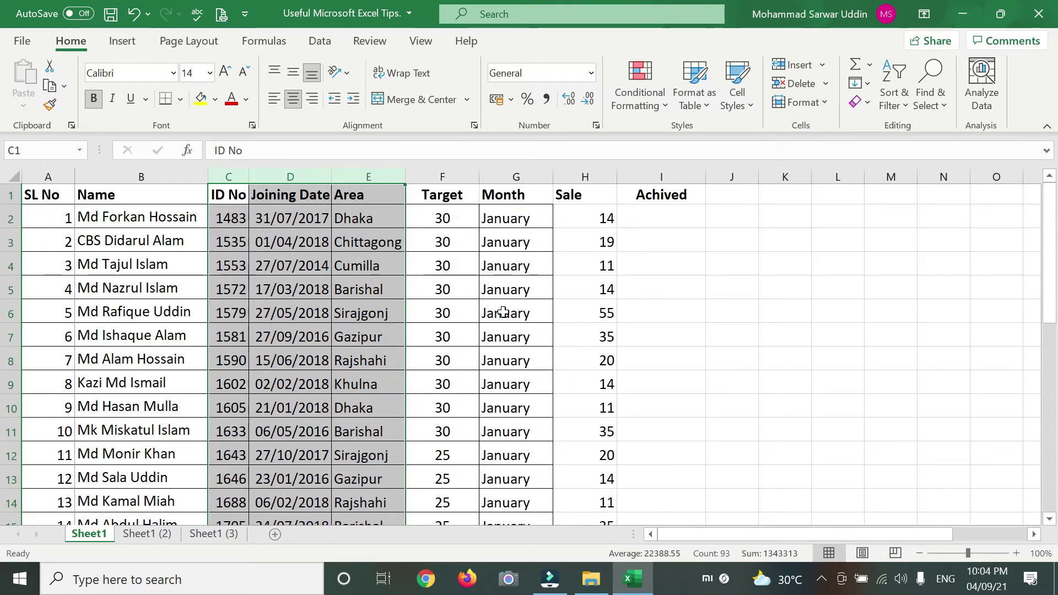
click(588, 220)
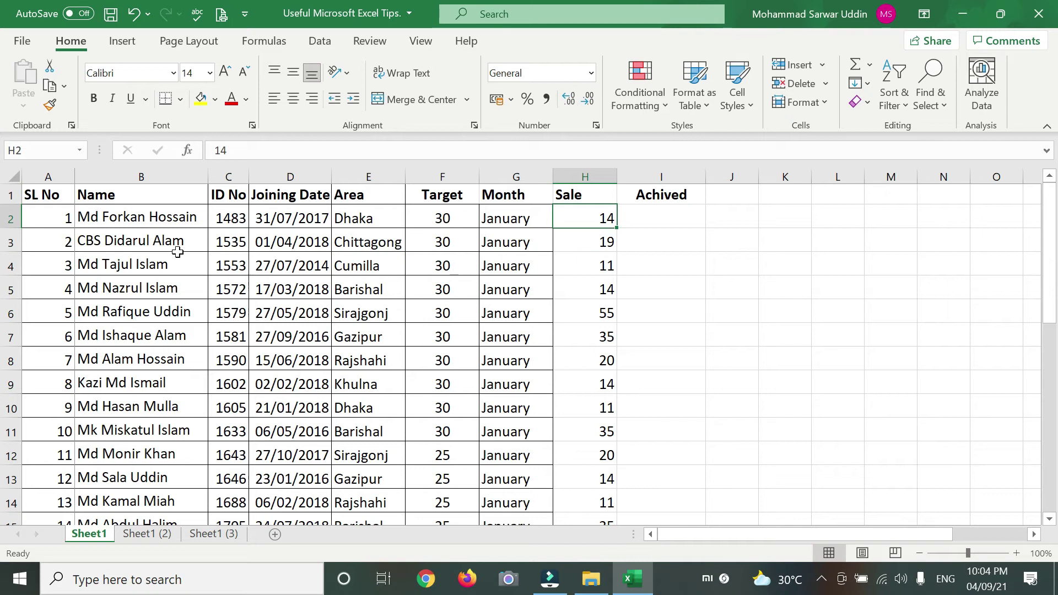
click(448, 217)
click(443, 241)
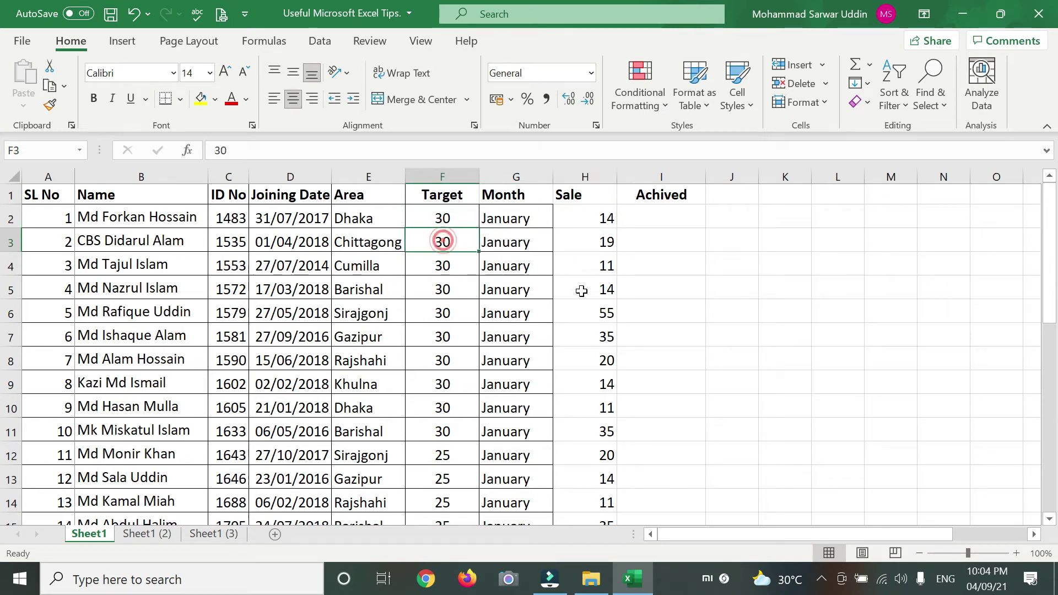
click(584, 214)
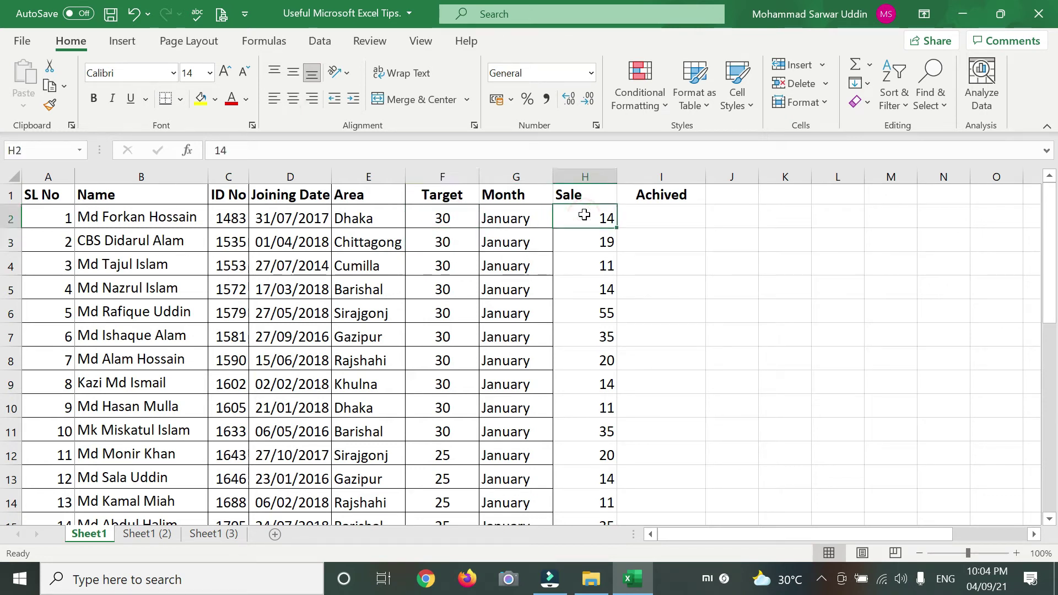
scroll(592, 326, down, 2)
scroll(592, 325, down, 2)
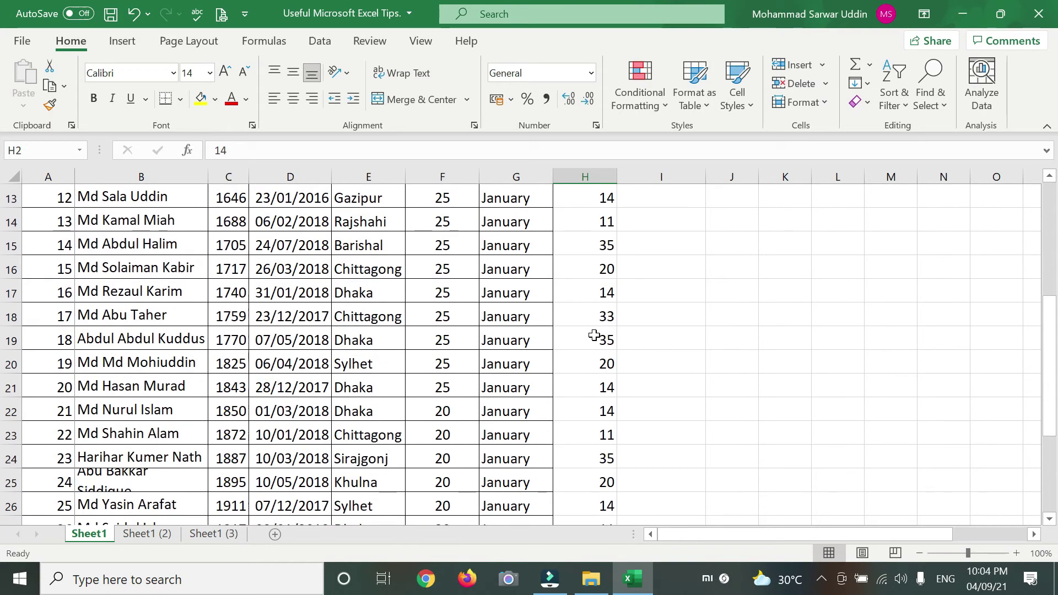
scroll(594, 309, up, 4)
click(590, 241)
click(599, 218)
click(599, 242)
click(448, 219)
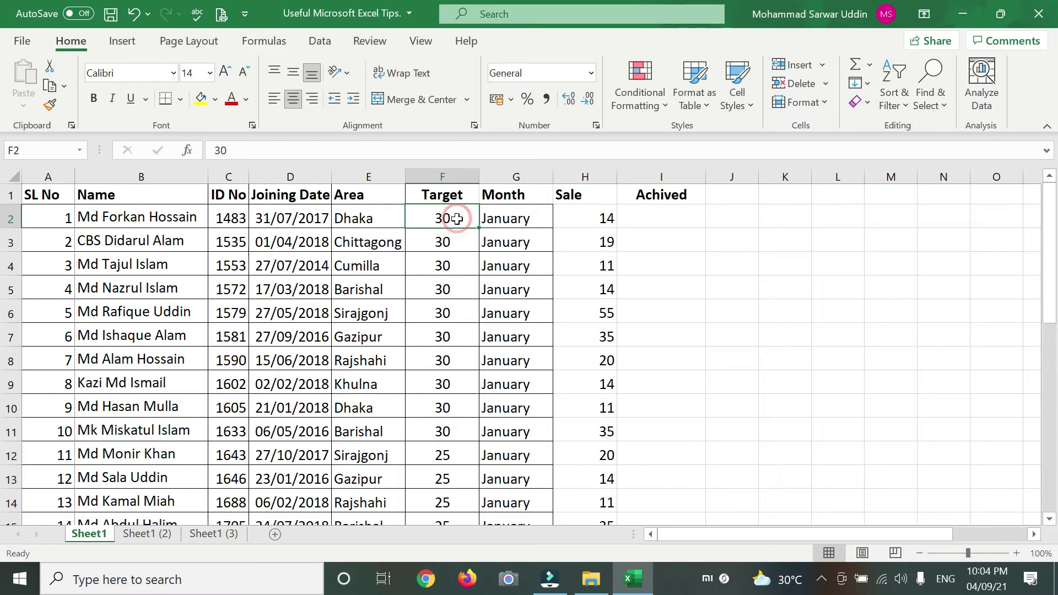
click(454, 242)
click(463, 290)
scroll(578, 331, down, 2)
scroll(585, 343, up, 2)
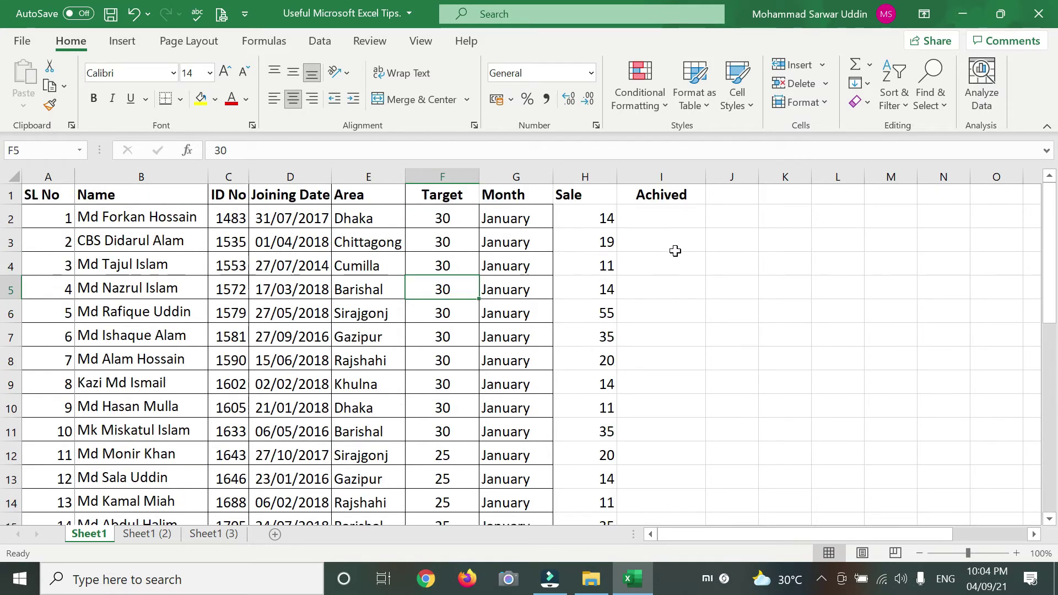
click(651, 217)
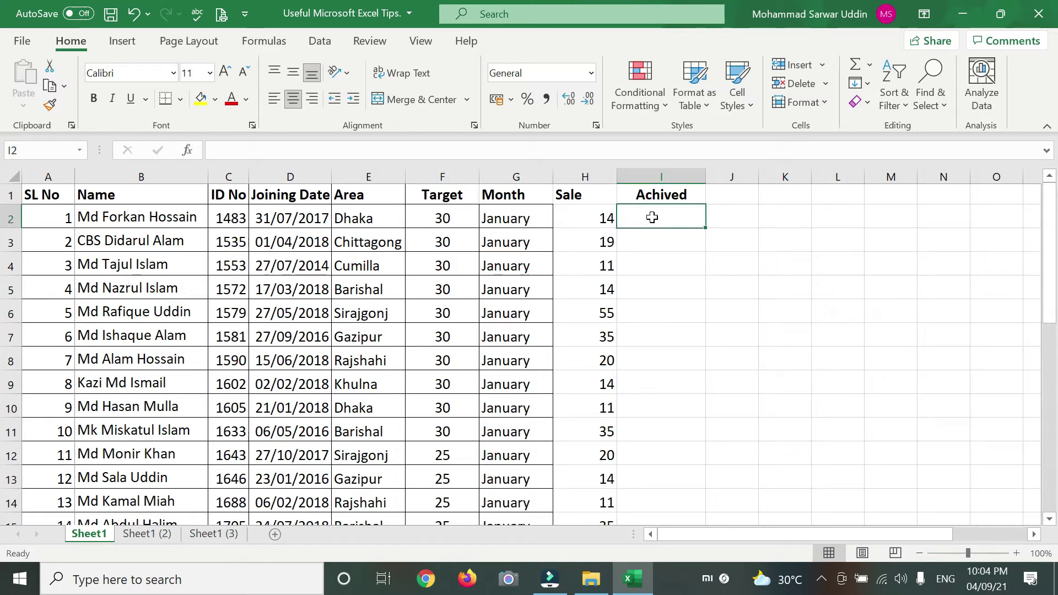
- Enter =IF(H2>=F2,"OK","NOT") in I2, accepting Excel's correction of the comparison operator
text(=IF)
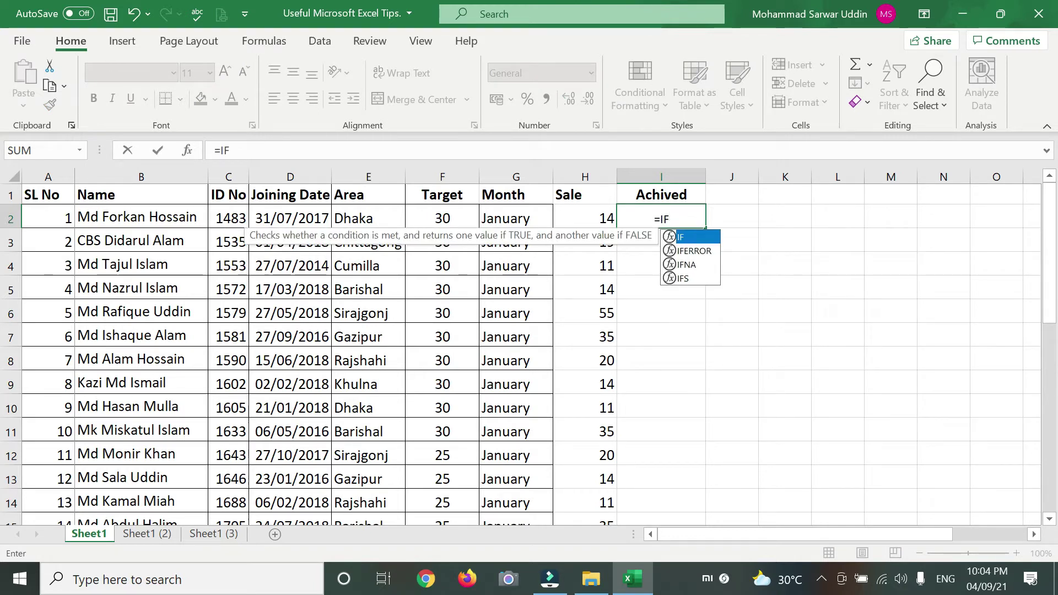
text(()
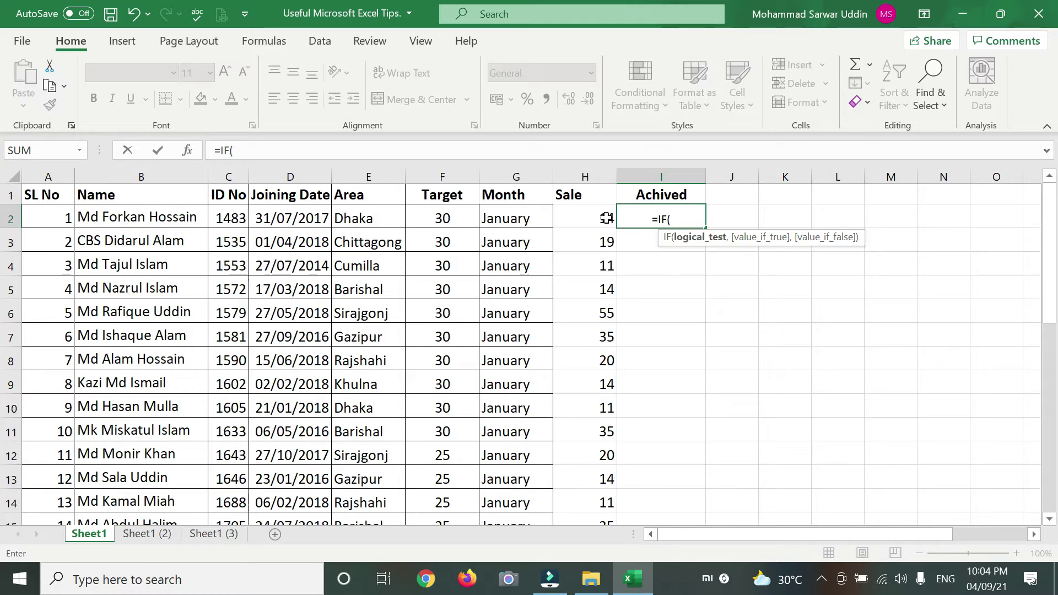
text(H)
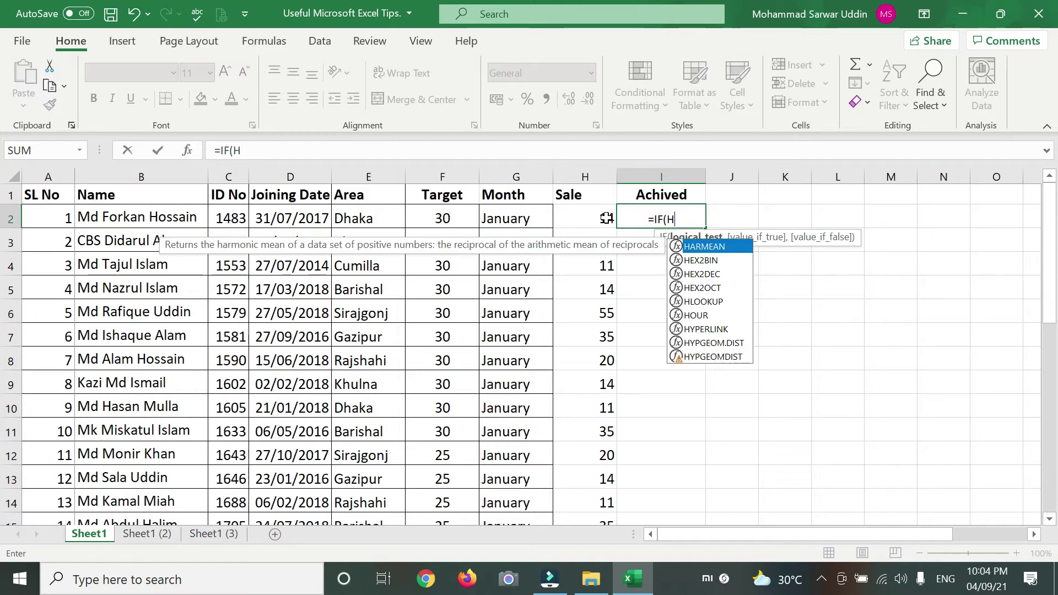
text(@)
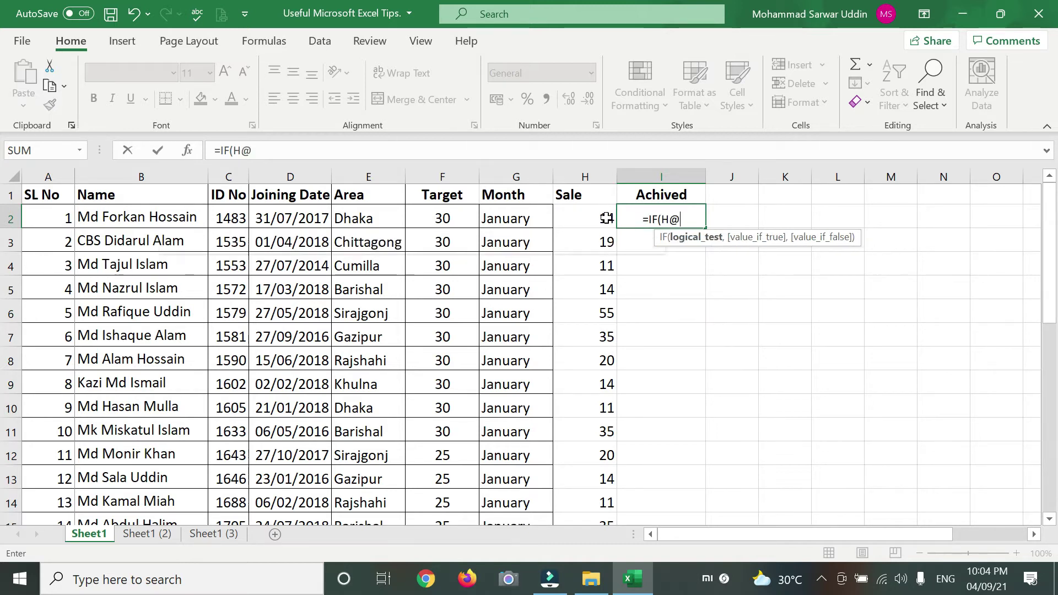
key(BackSpace)
text(2)
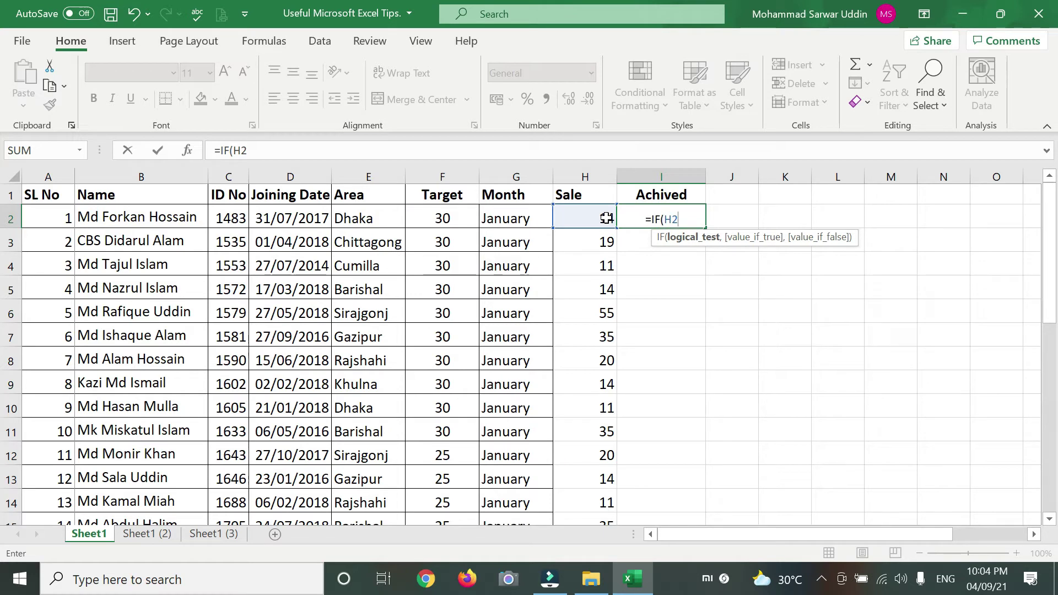
text(=>)
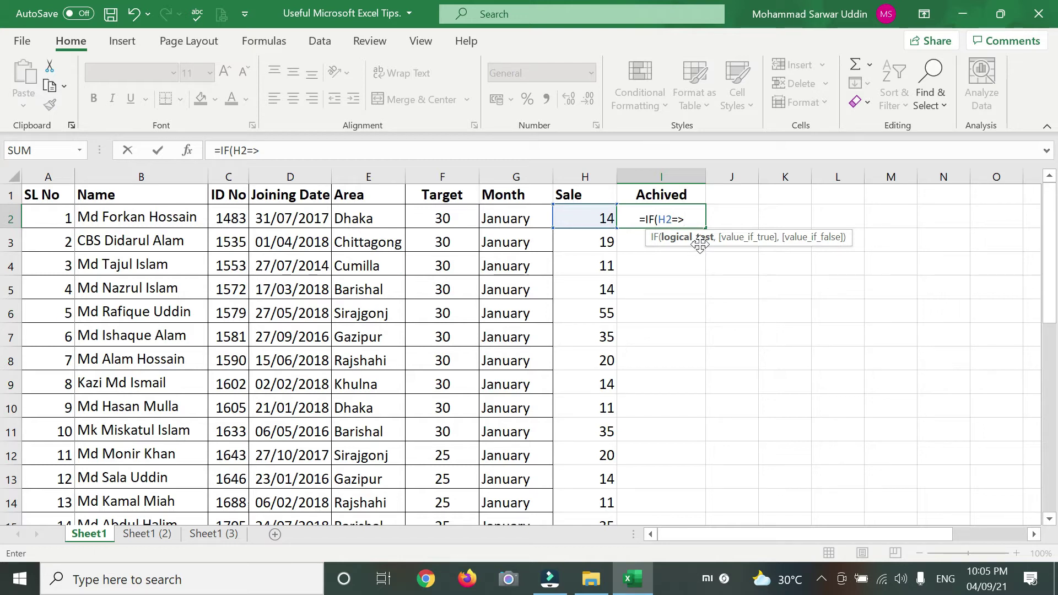
text(F2)
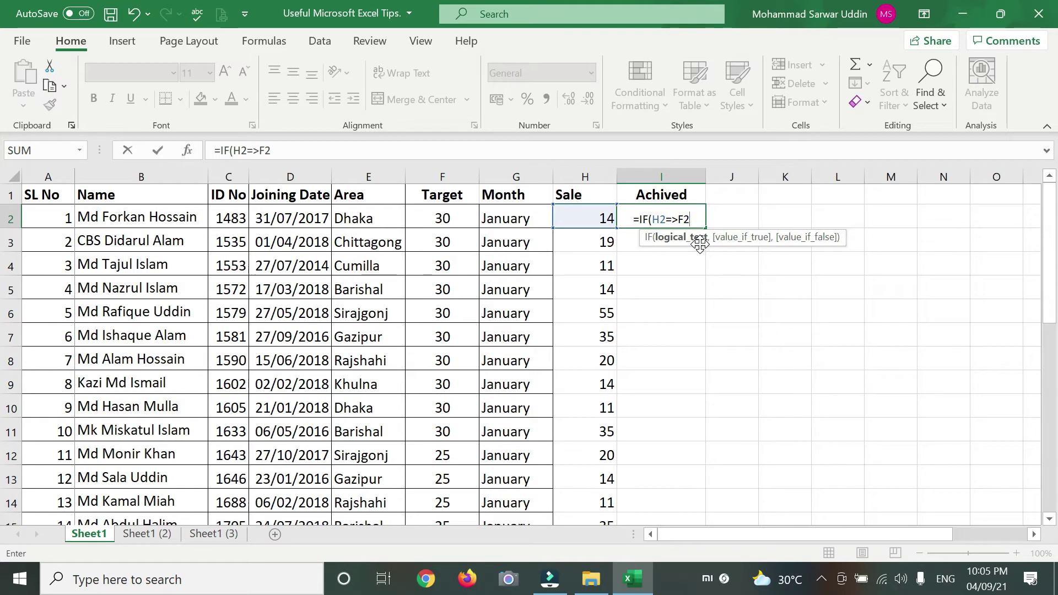
text(,)
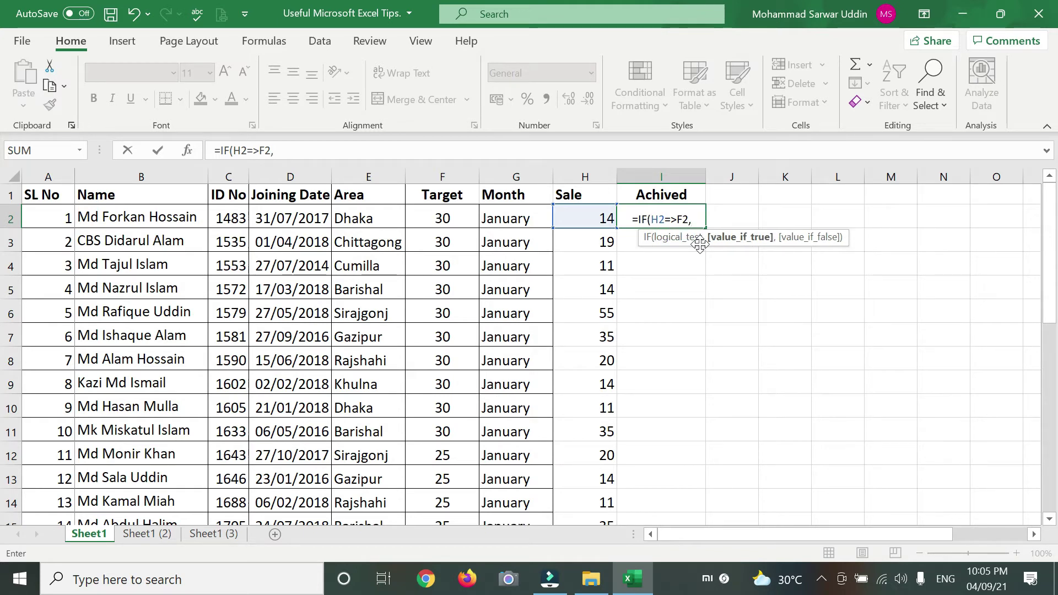
text(")
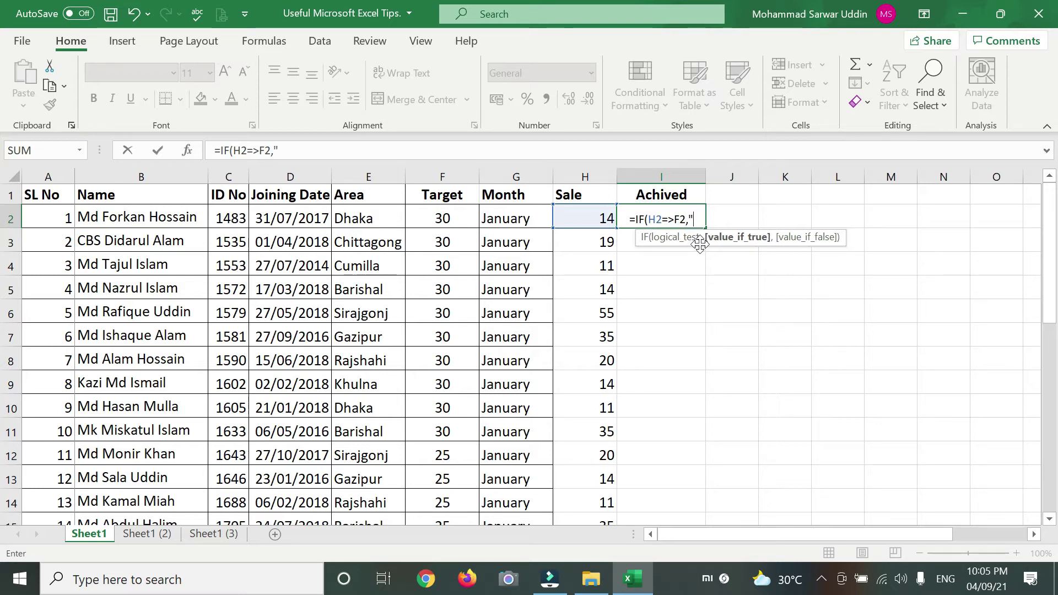
text(OK)
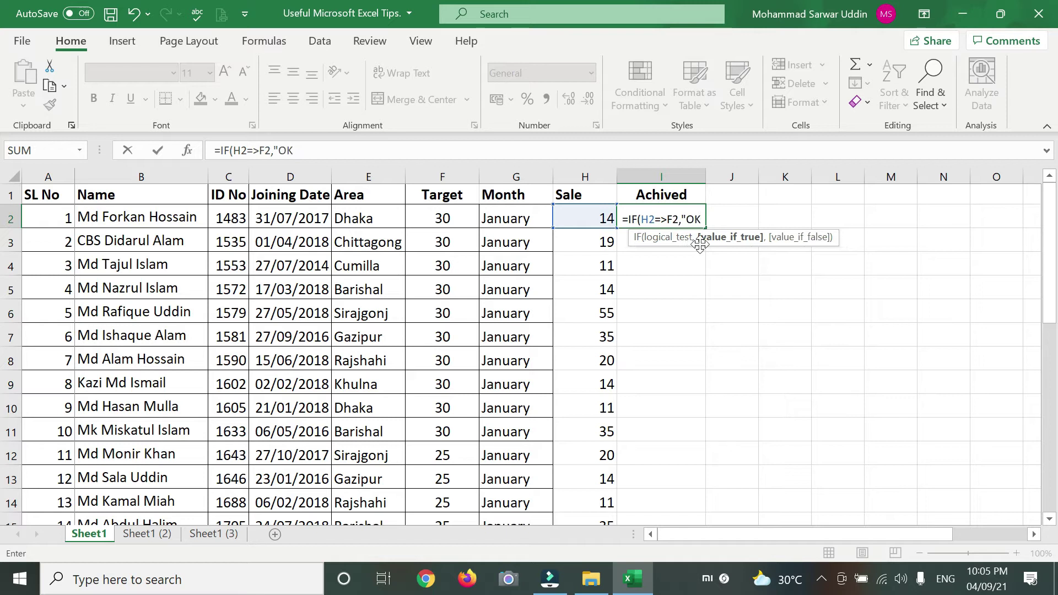
text(",")
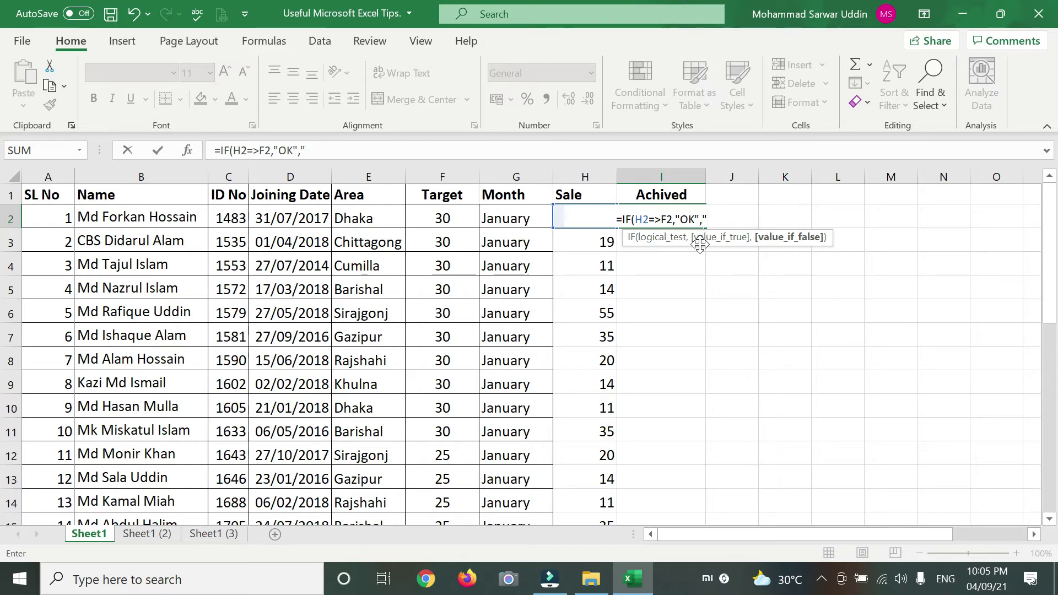
text(NOT")
key(Return)
key(Return)
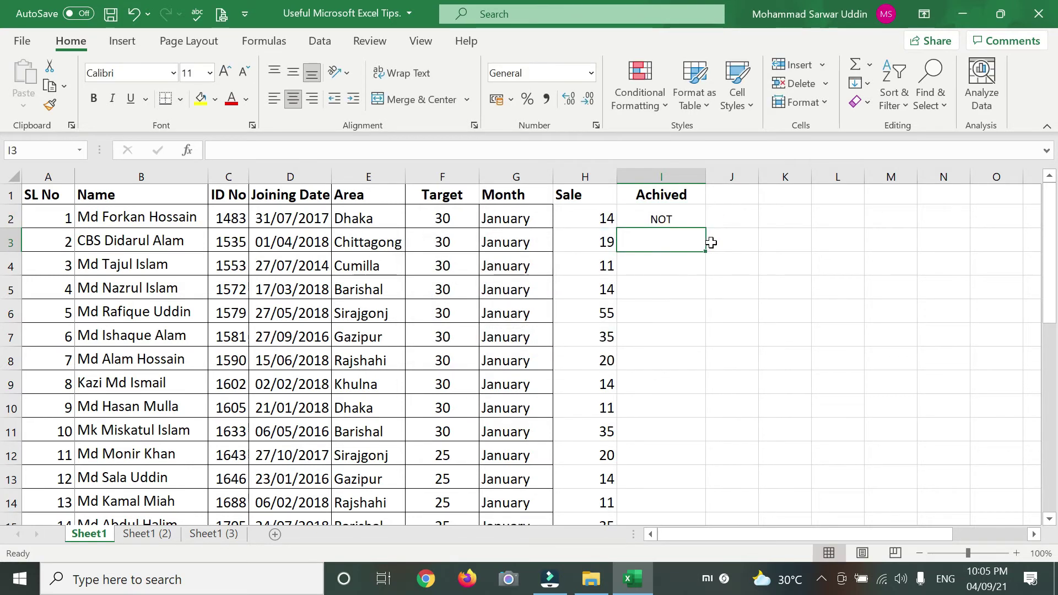
- Copy the IF formula from I2 down column I to row 31
click(661, 218)
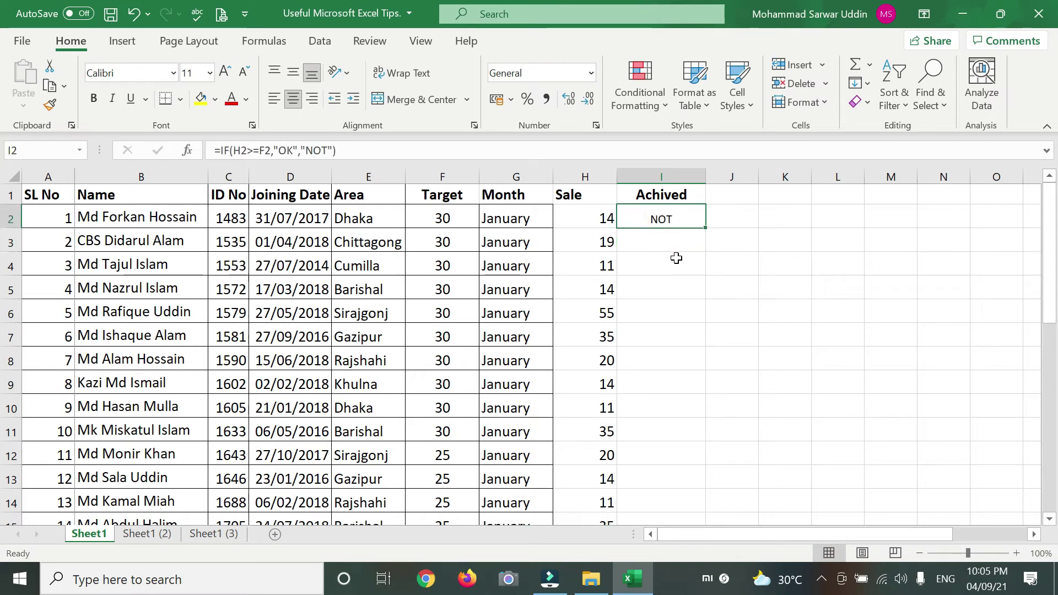
click(598, 221)
click(668, 241)
click(669, 216)
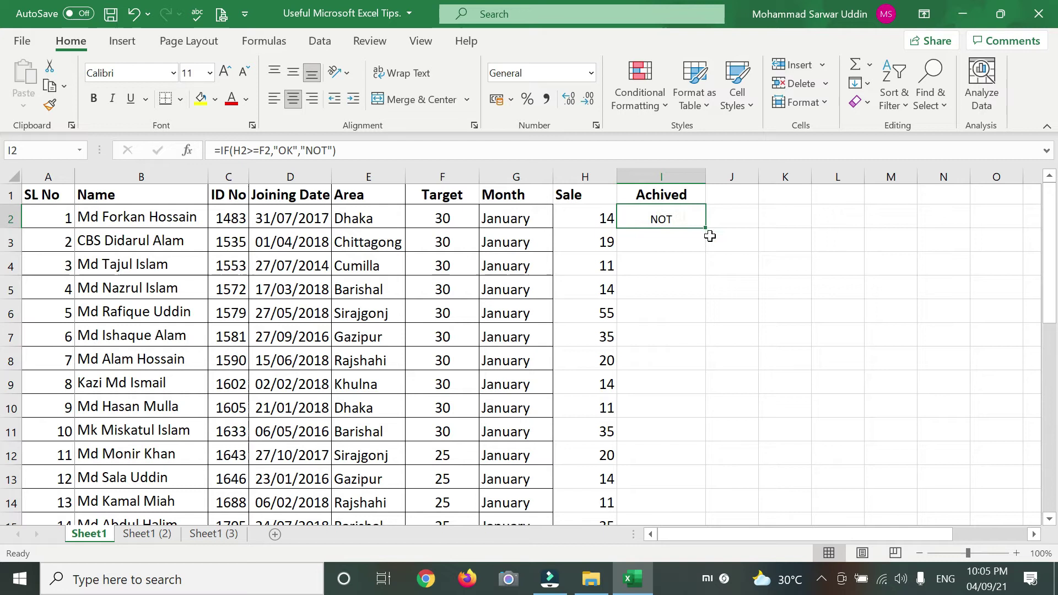
drag(706, 228, 692, 440)
scroll(667, 417, up, 5)
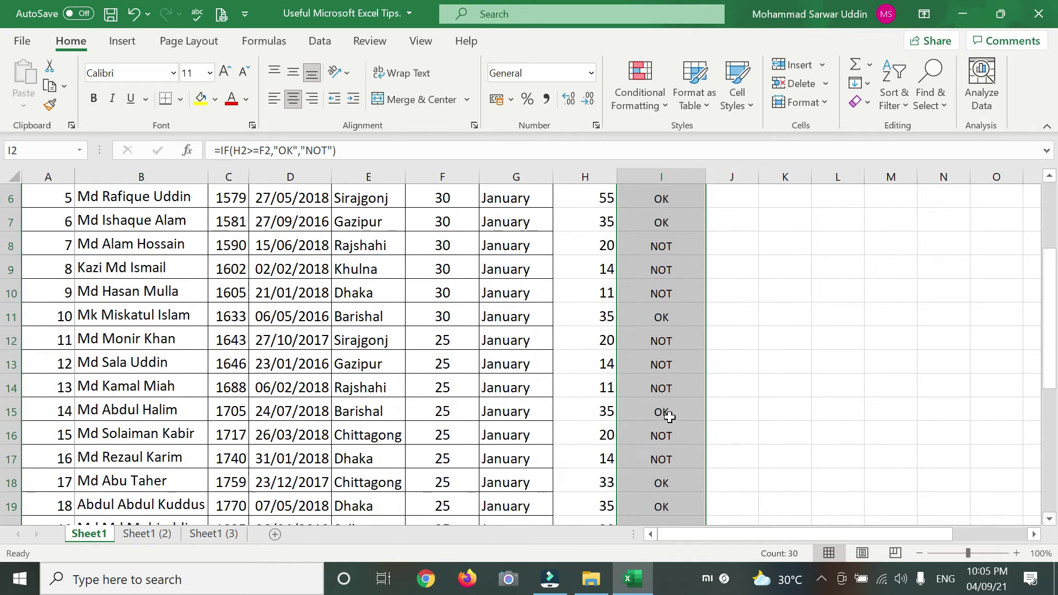
scroll(679, 386, up, 2)
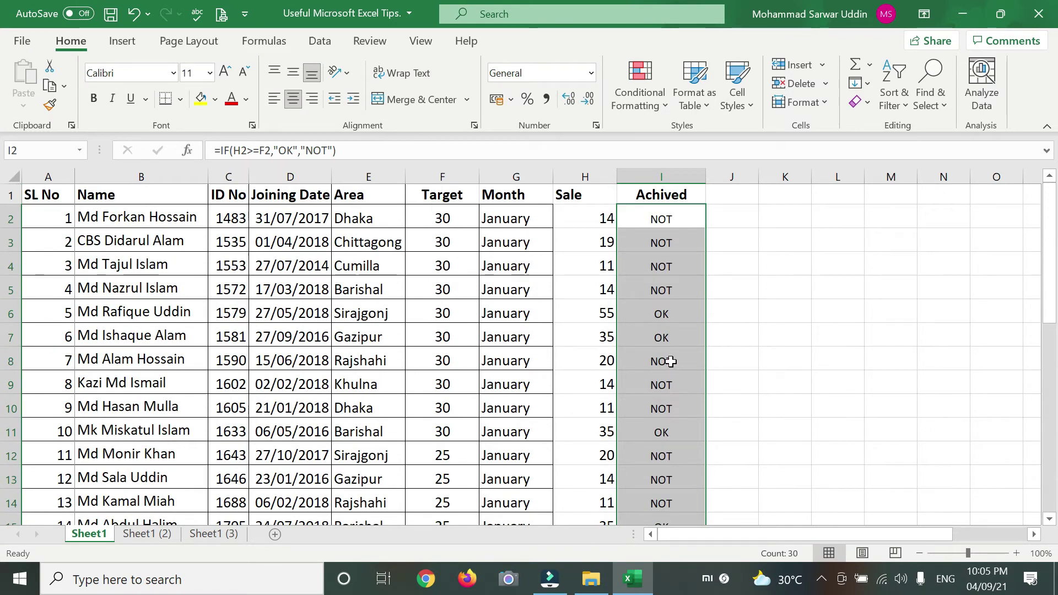
click(662, 336)
- Undo and redo the fill below I2, leaving only the formula in I2
click(670, 215)
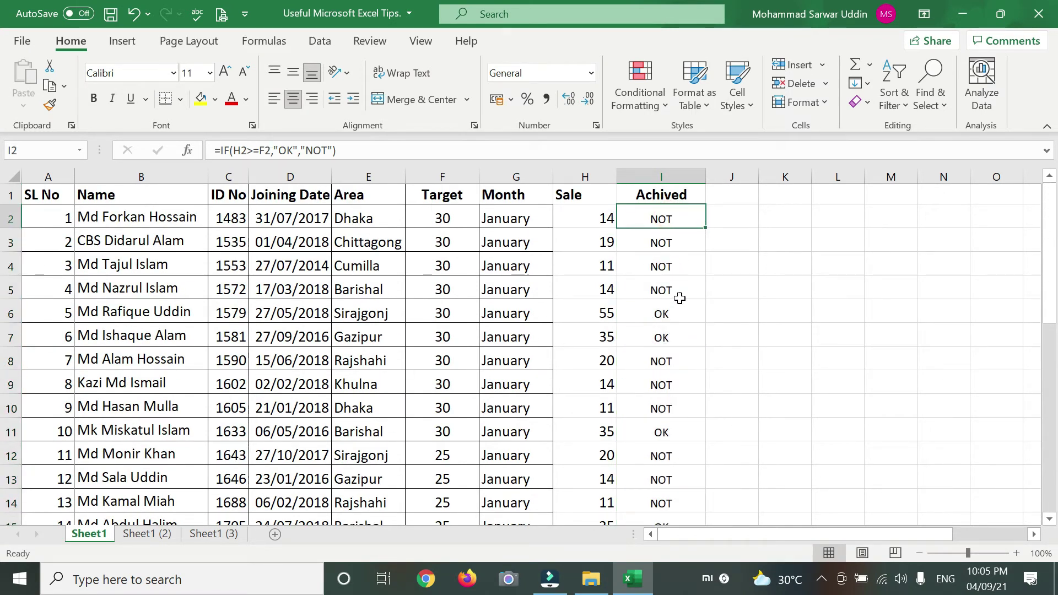
scroll(680, 298, down, 4)
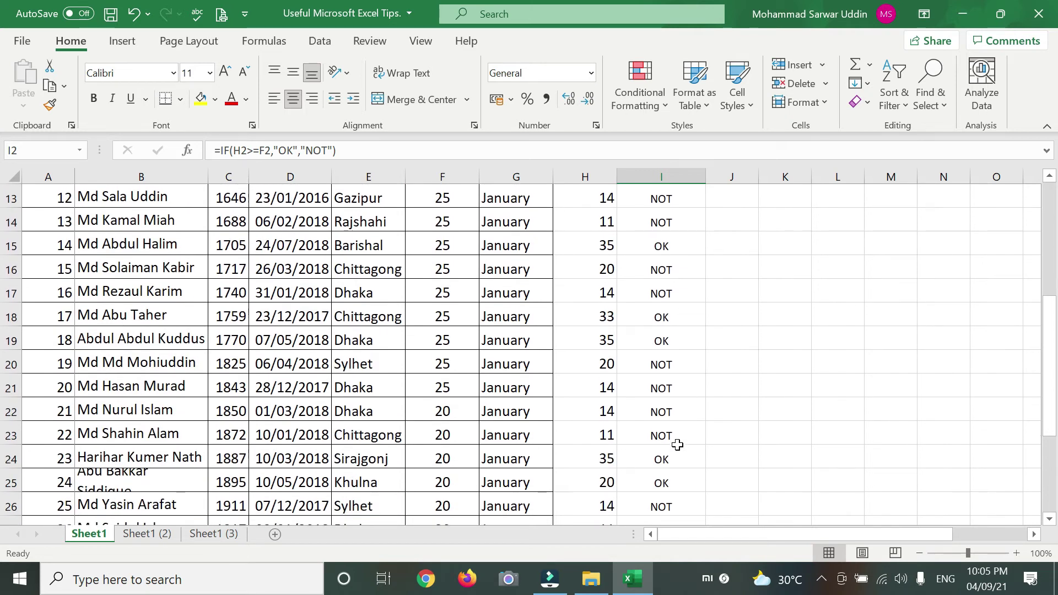
scroll(683, 413, up, 4)
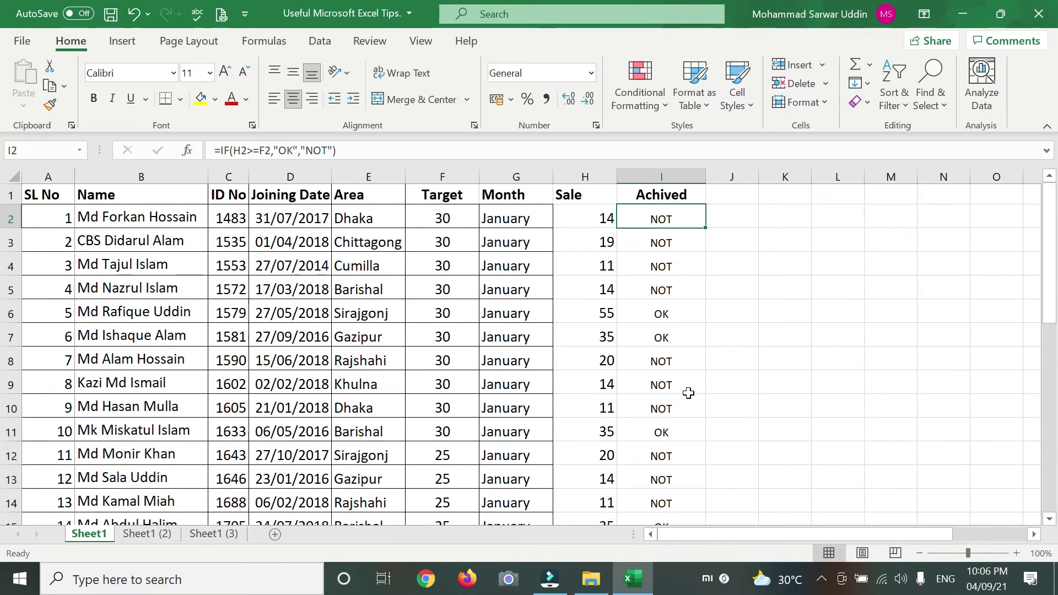
click(670, 266)
click(672, 223)
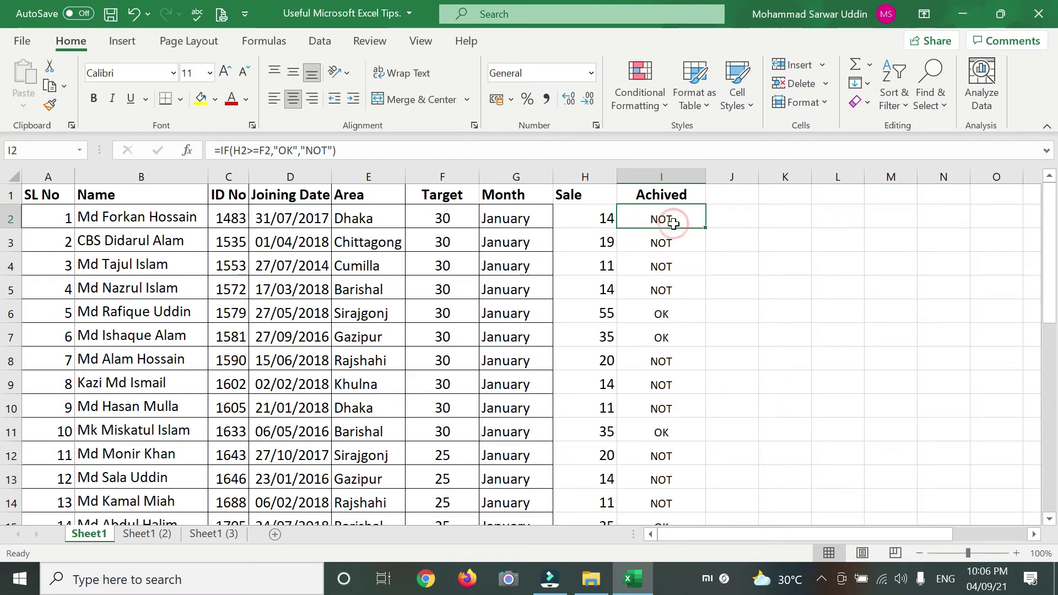
key(ctrl+shift+Down)
key(ctrl+z)
click(664, 291)
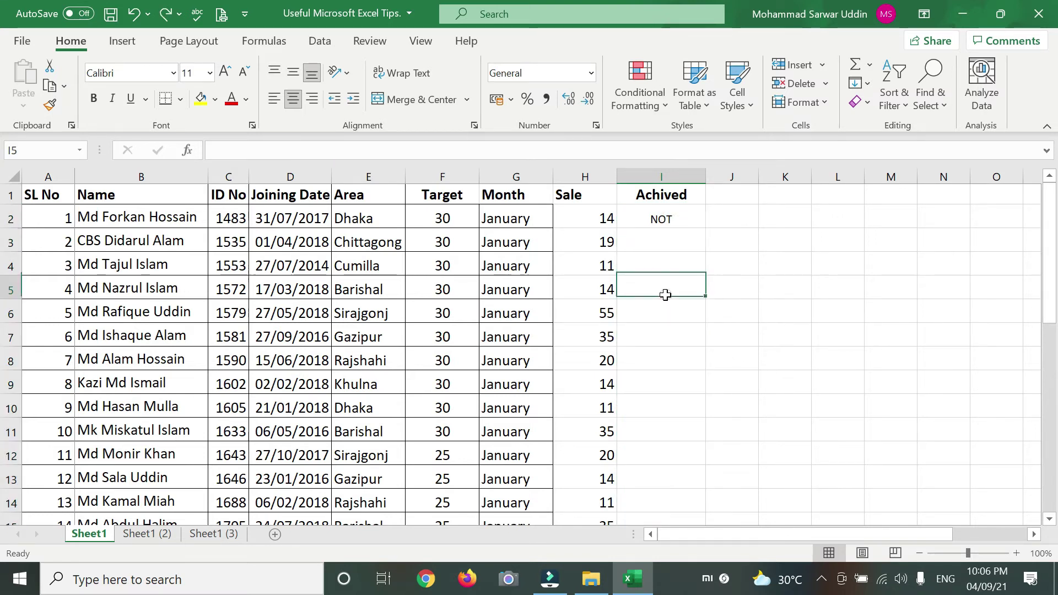
click(656, 221)
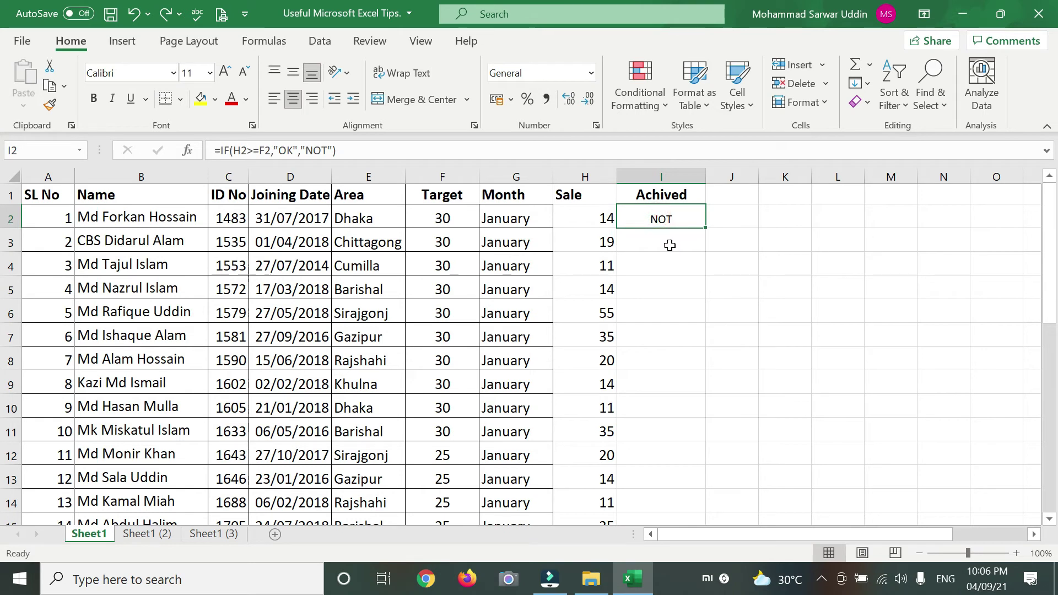
key(ctrl+y)
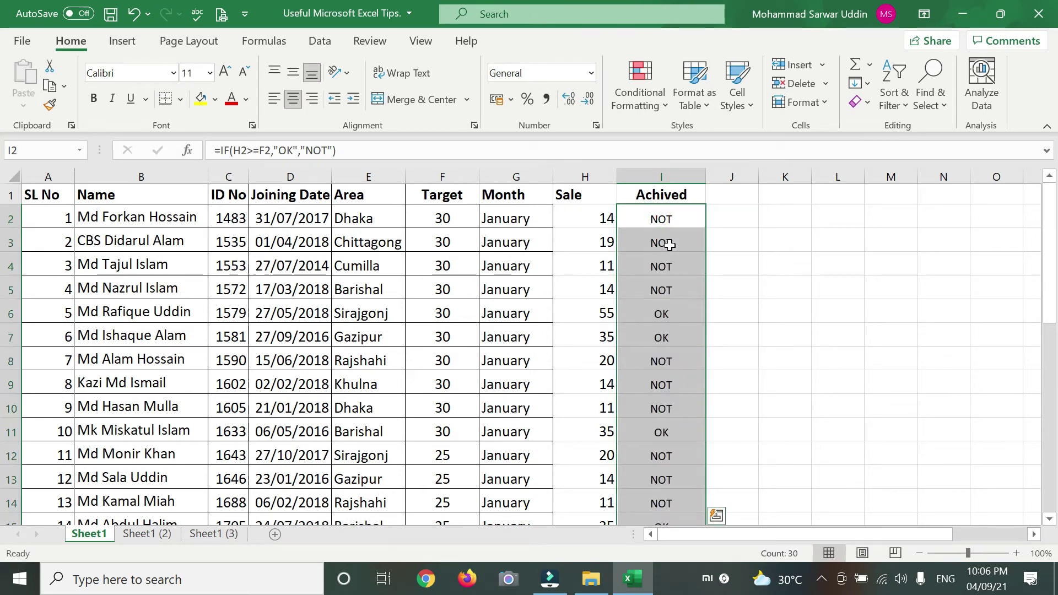
key(ctrl+z)
click(766, 256)
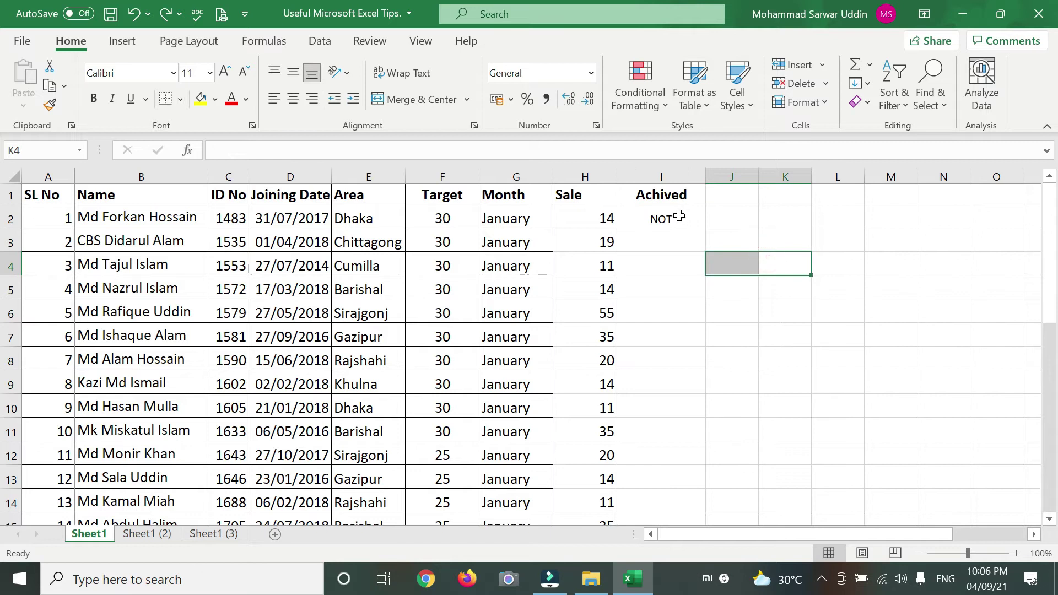
click(678, 216)
- Auto-fill the formula down the whole Achived column and review the OK/NOT results
double_click(706, 229)
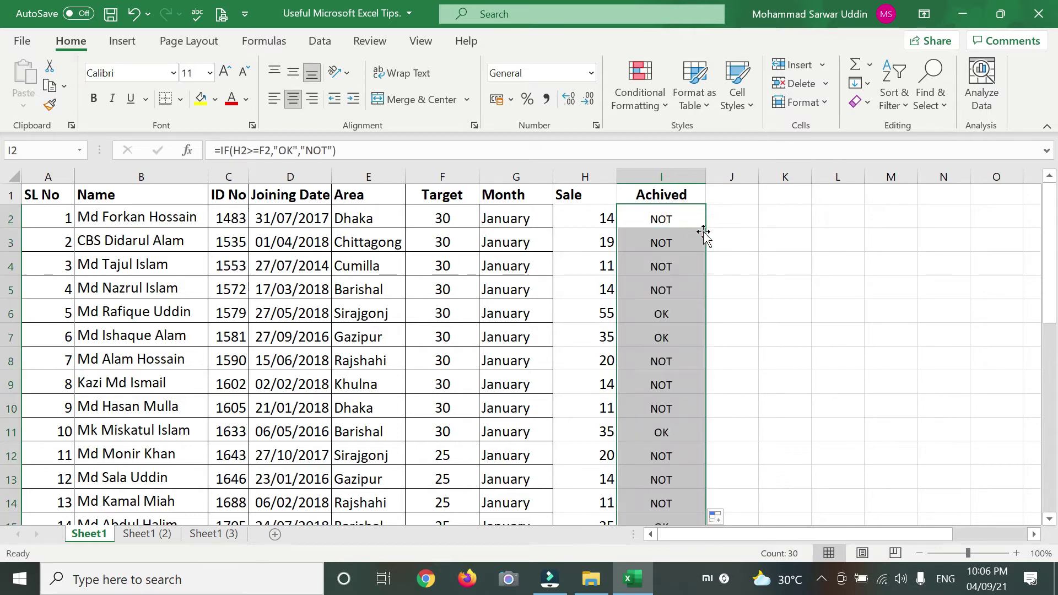
scroll(661, 314, down, 4)
scroll(673, 434, down, 4)
scroll(668, 420, up, 8)
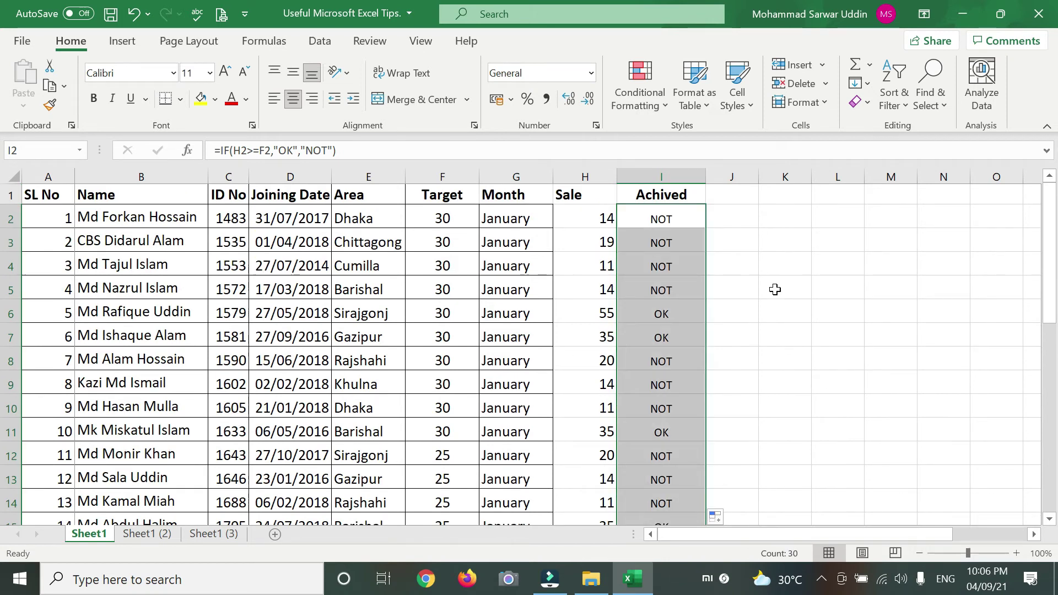
scroll(774, 288, down, 4)
click(790, 368)
scroll(711, 366, down, 5)
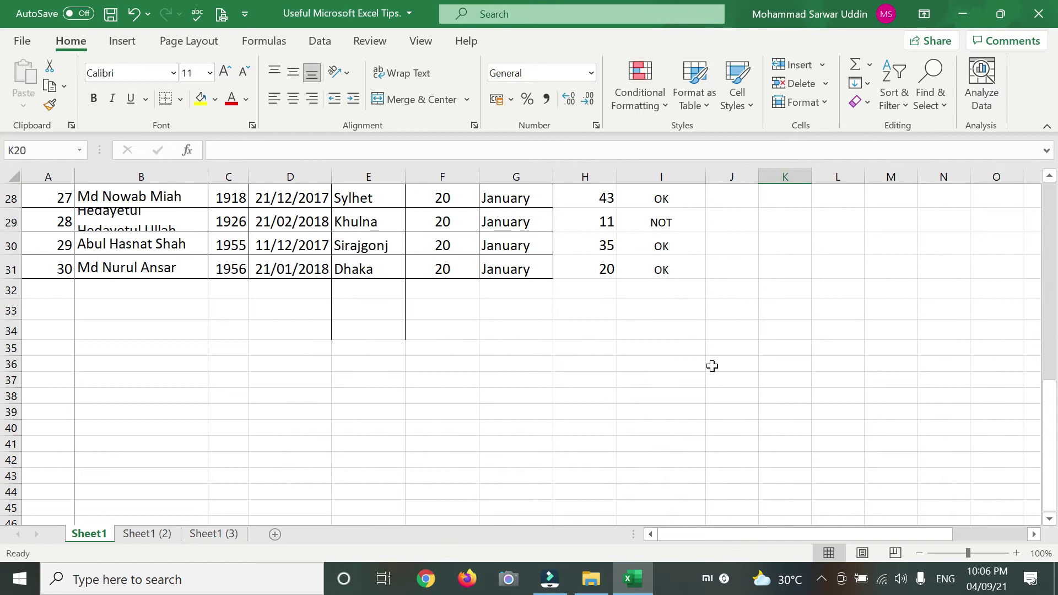
scroll(625, 370, up, 5)
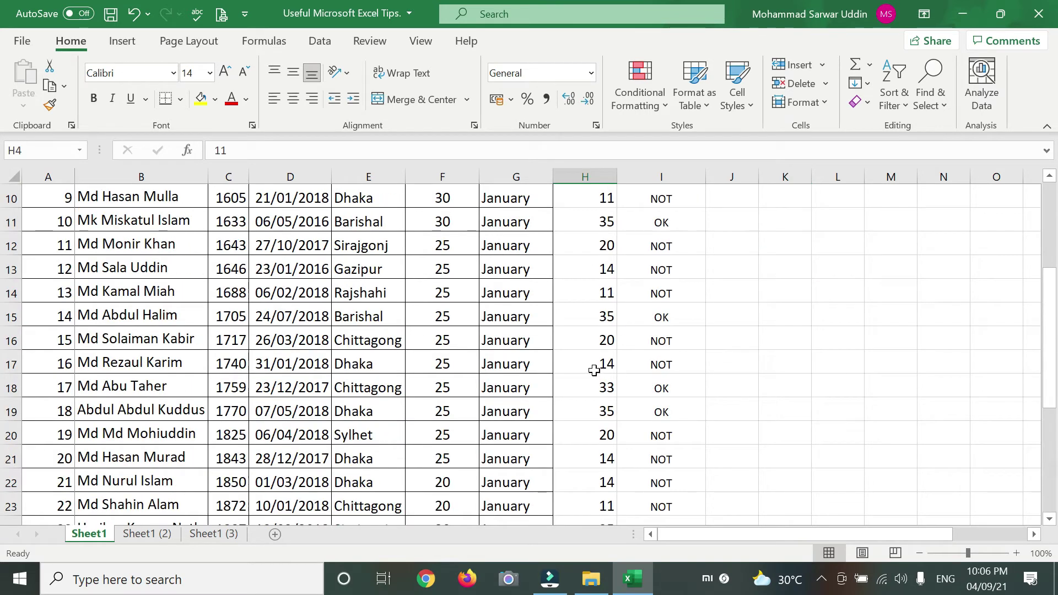
scroll(594, 370, up, 3)
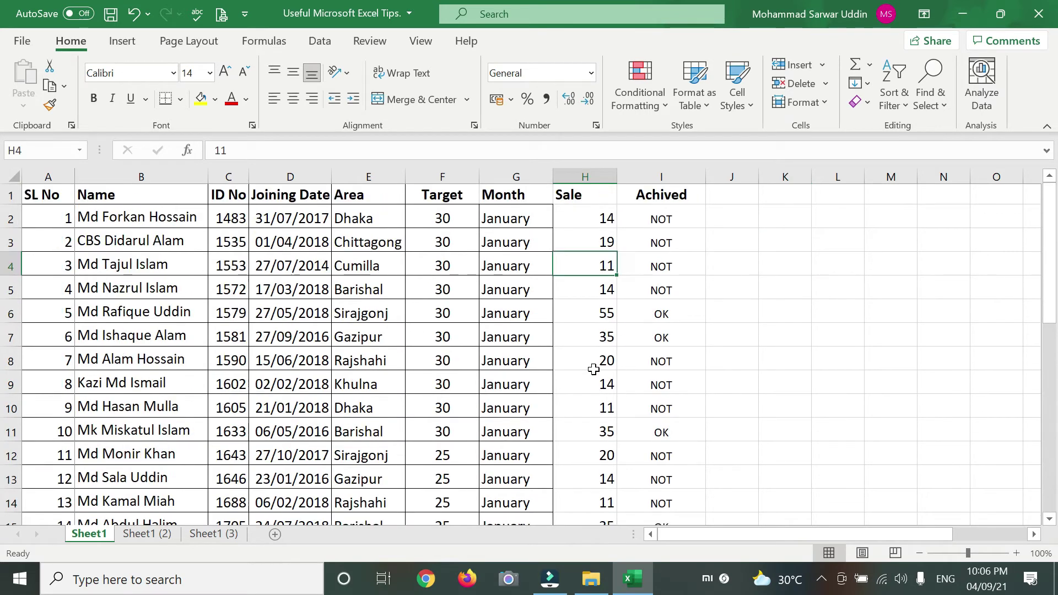
click(588, 215)
scroll(590, 289, down, 9)
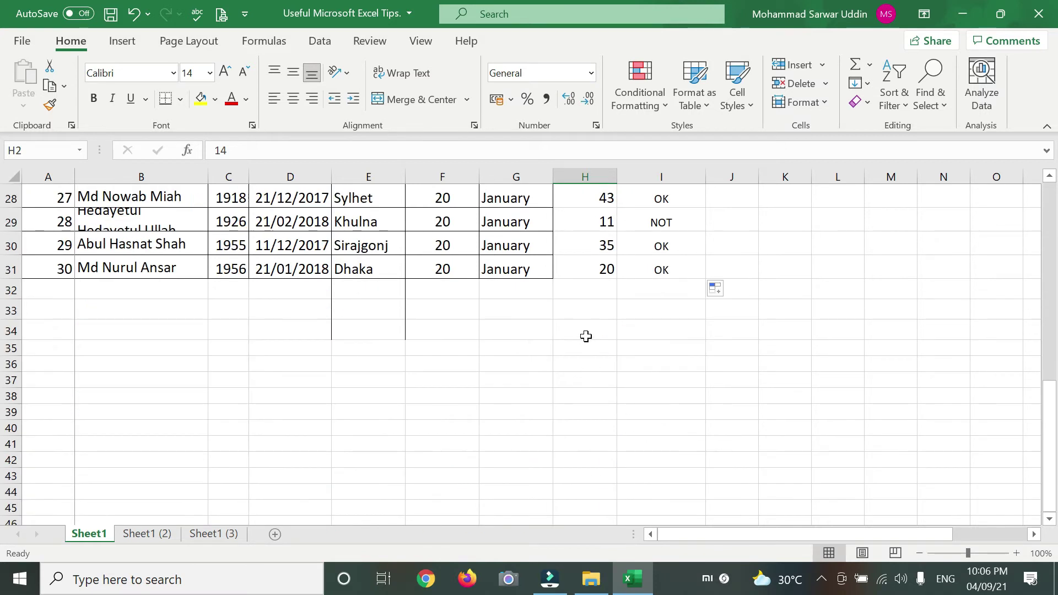
- Enter =SUM(H2:H31) in H32, giving a Sale total of 658
click(582, 287)
text(=)
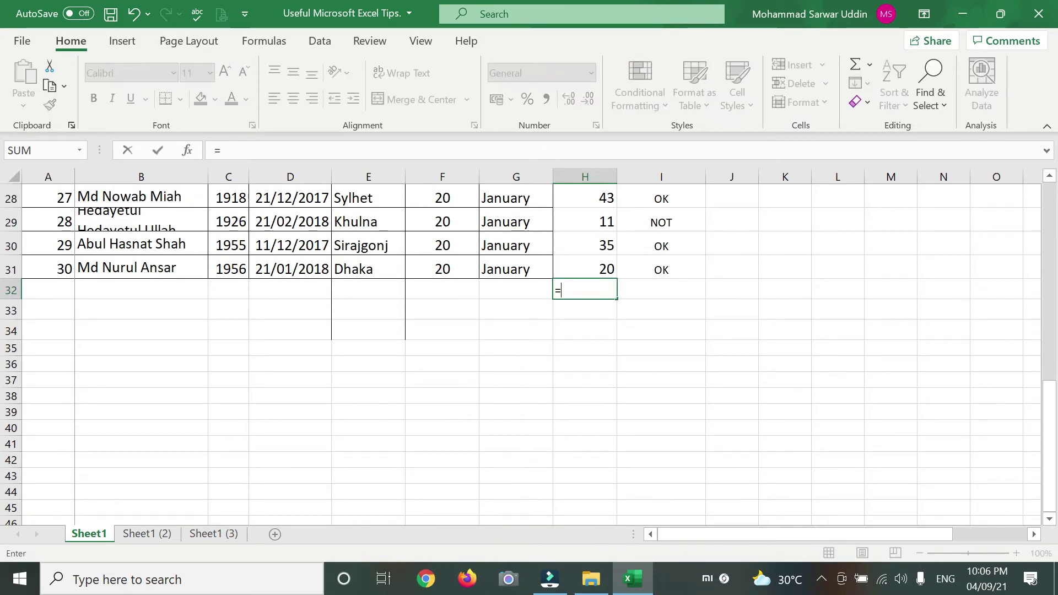
text(S)
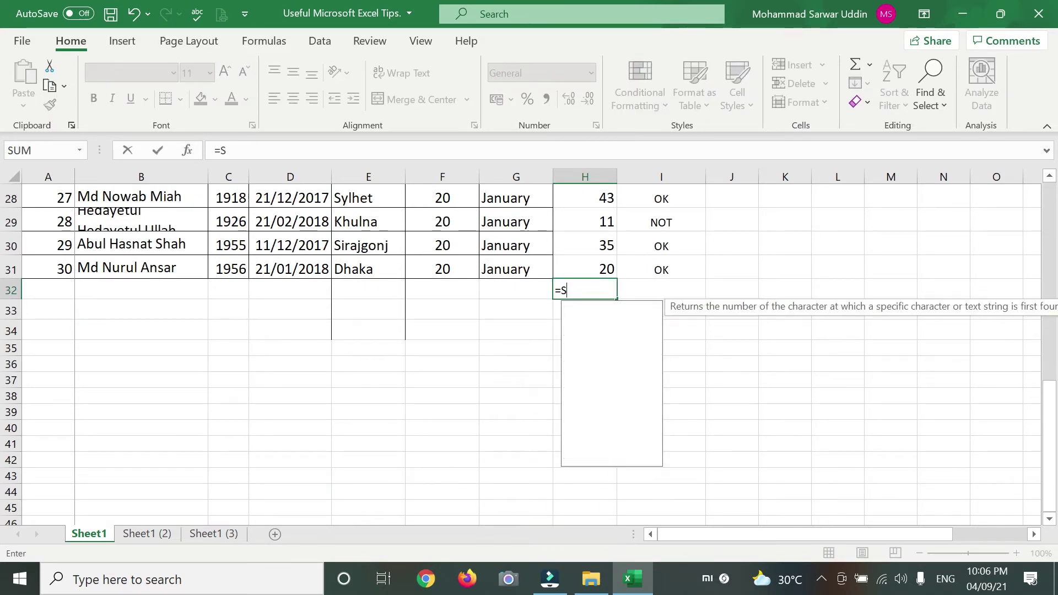
text(UM()
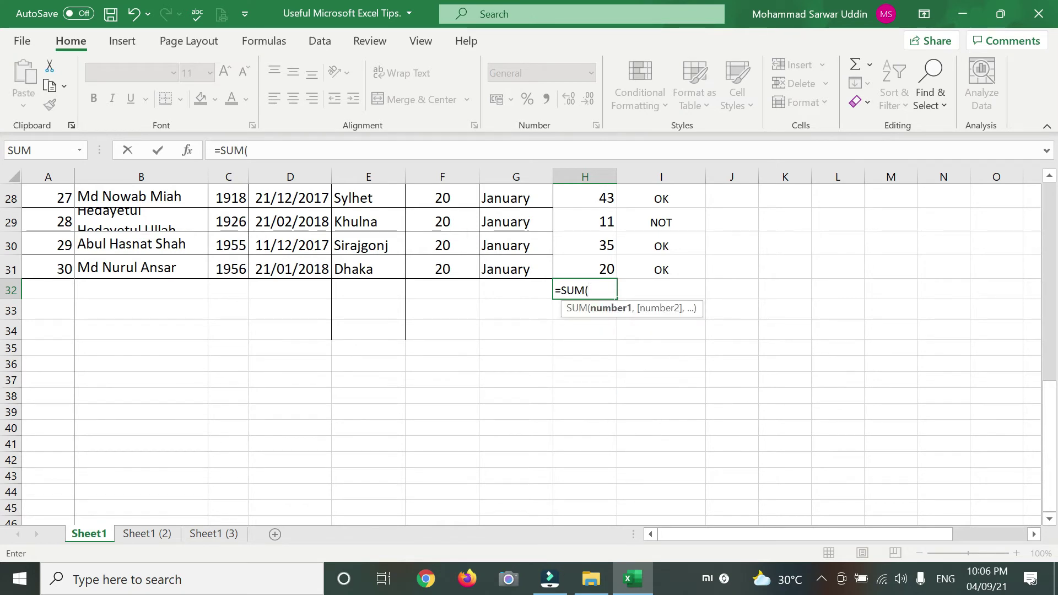
scroll(600, 249, up, 9)
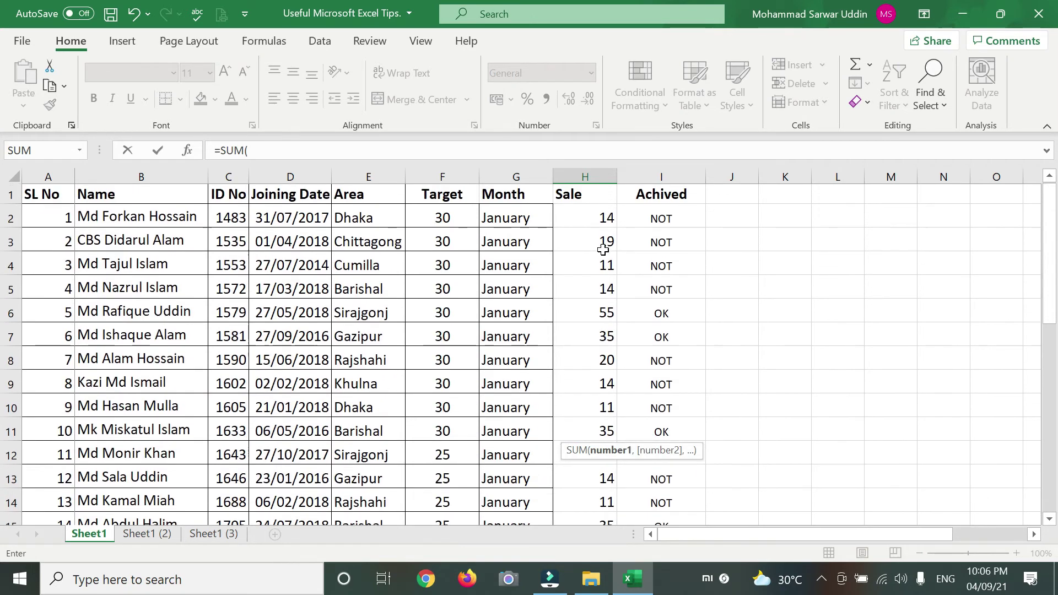
drag(592, 218, 585, 464)
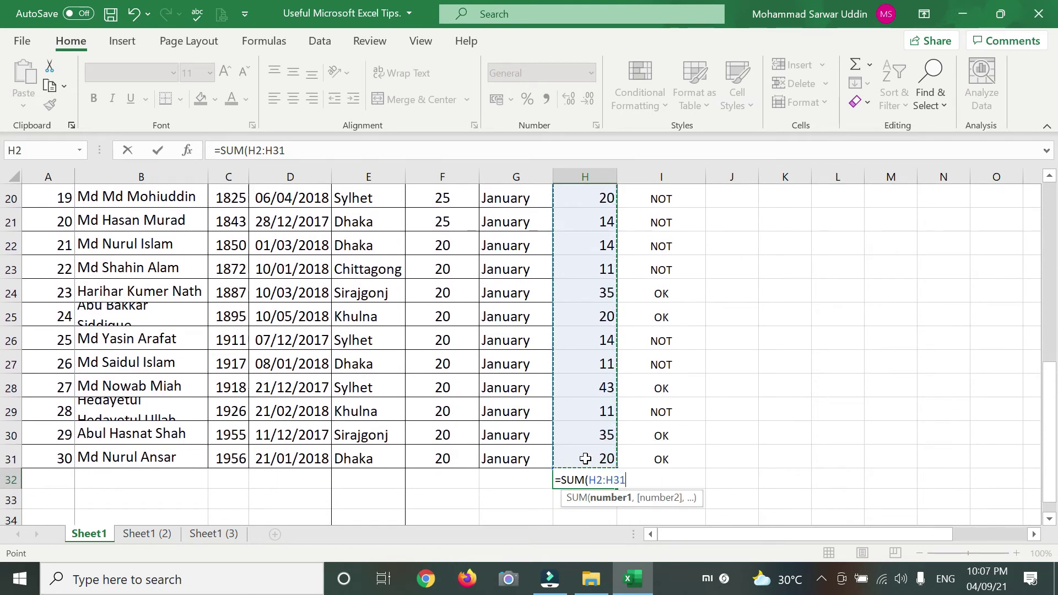
key(Return)
click(583, 478)
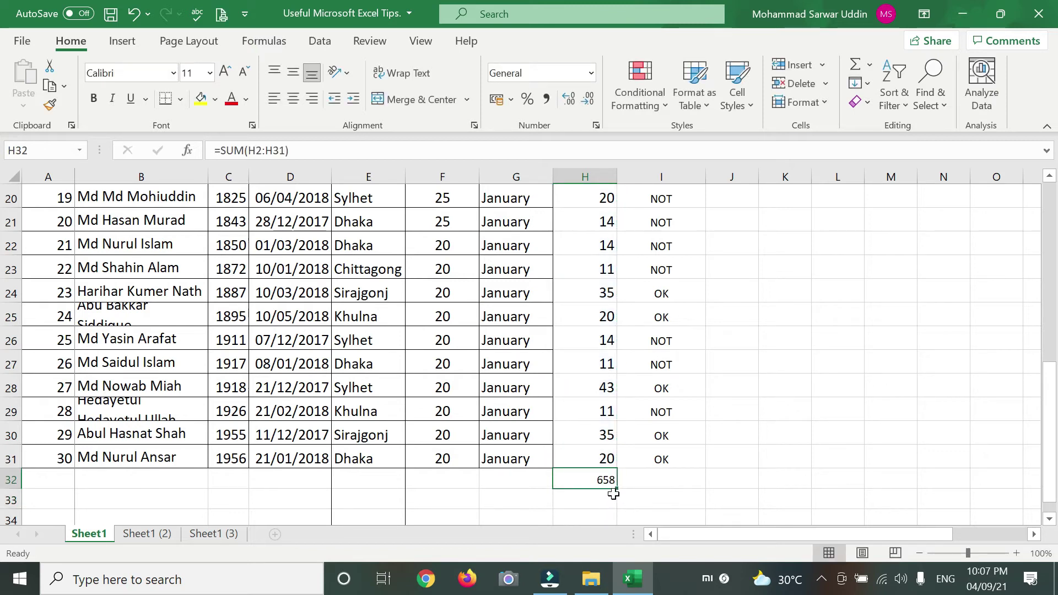
click(594, 497)
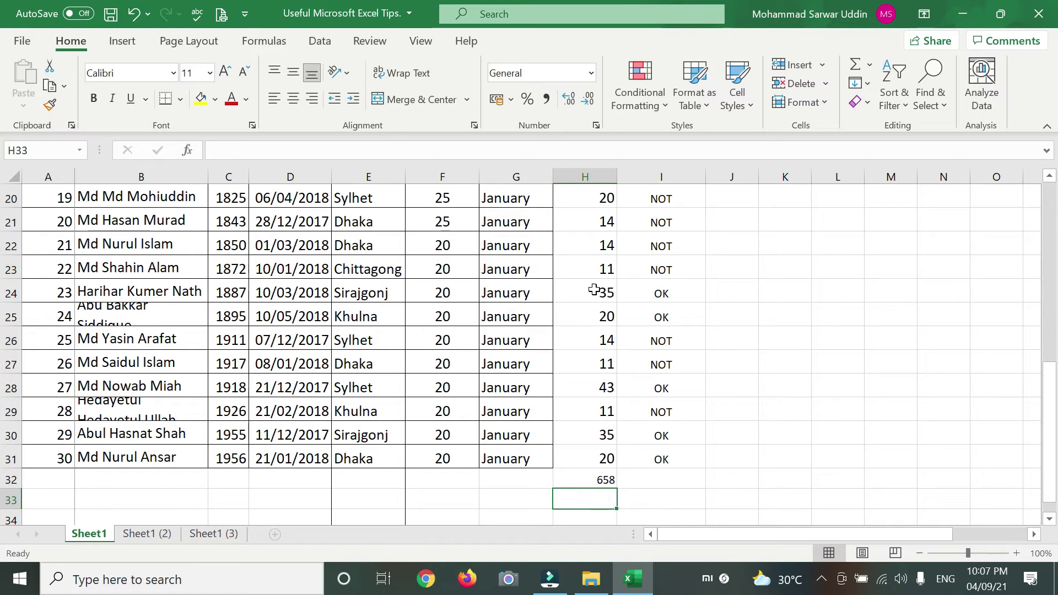
- Label G32 as Total and G33 as Average
click(538, 480)
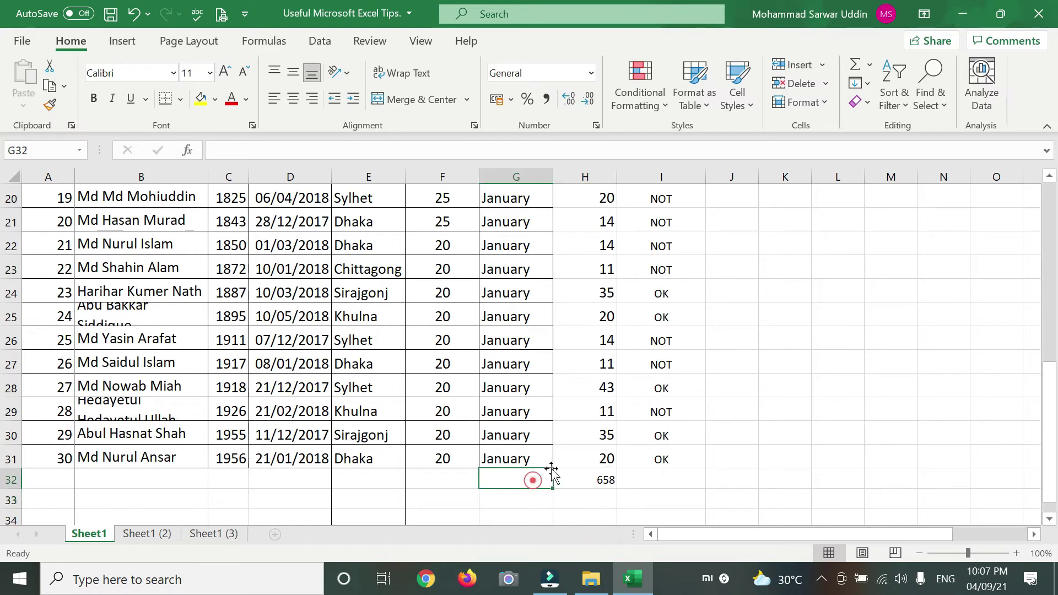
text(Total)
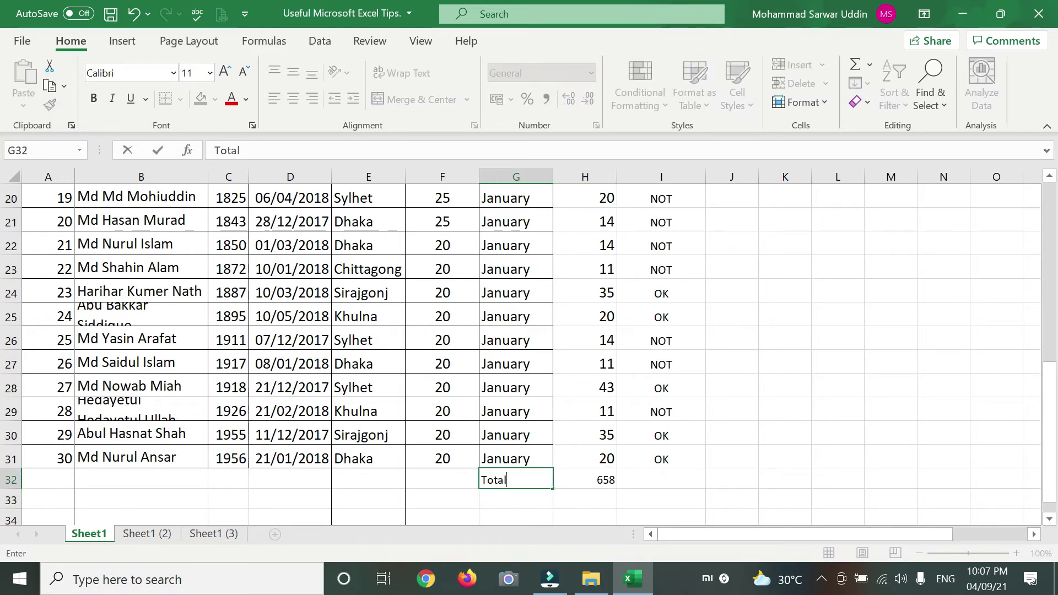
key(Return)
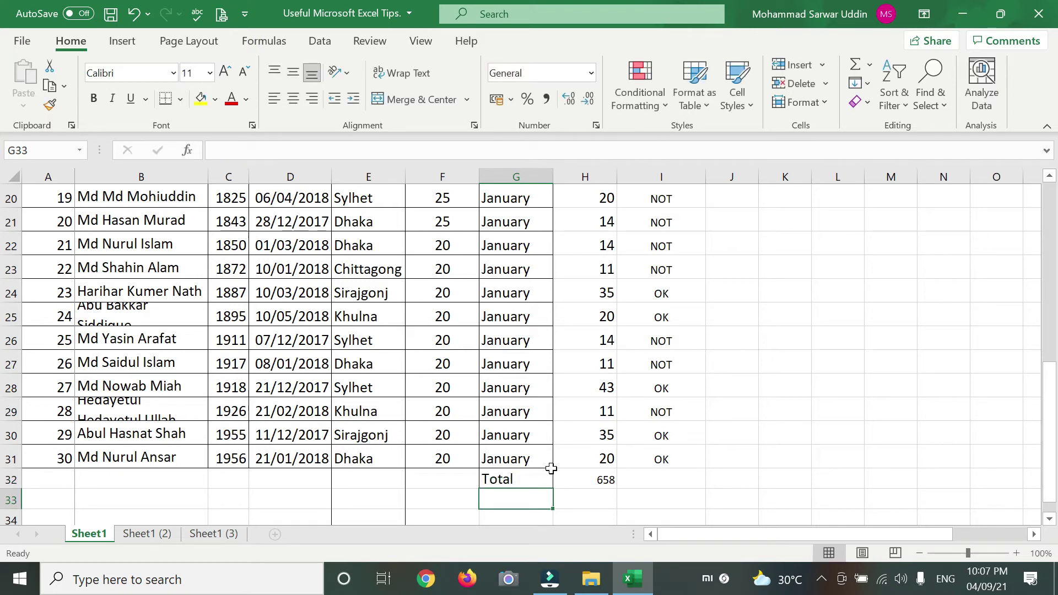
text(Average)
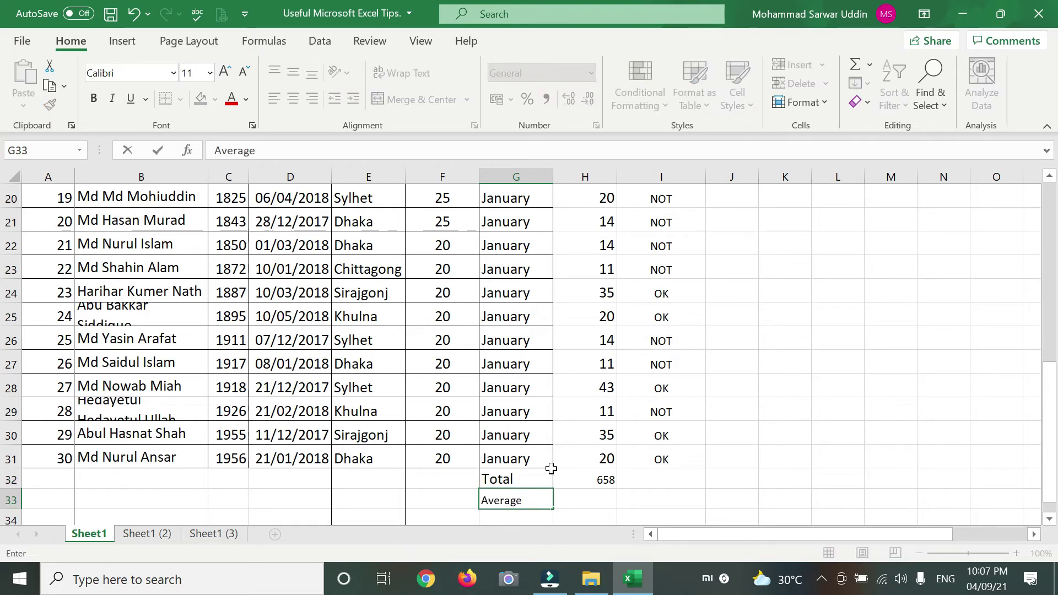
key(Tab)
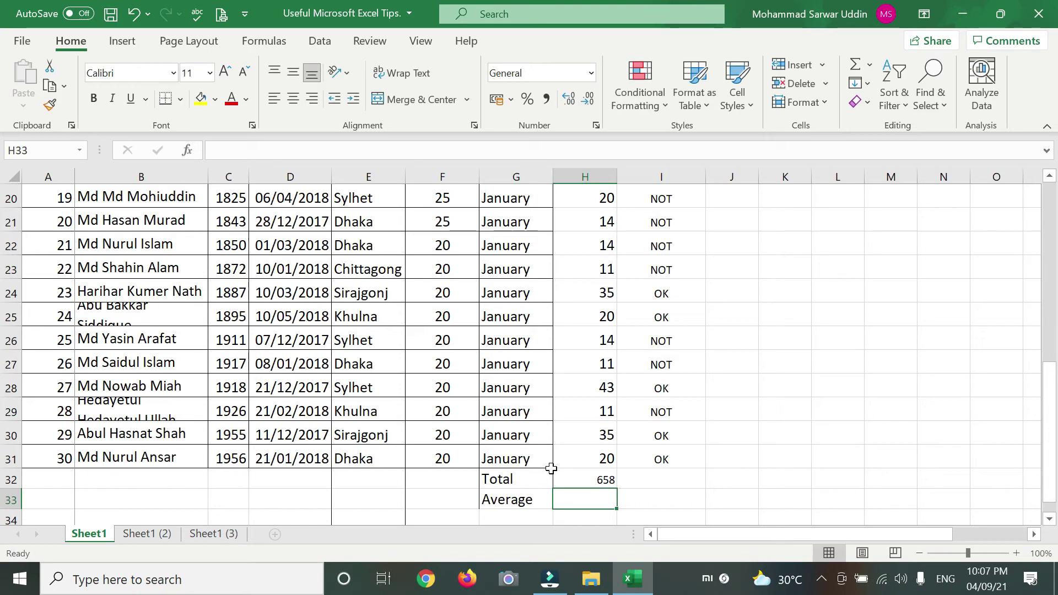
- Enter =AVERAGE(H2:H31) in H33, showing 21.933333
text(=)
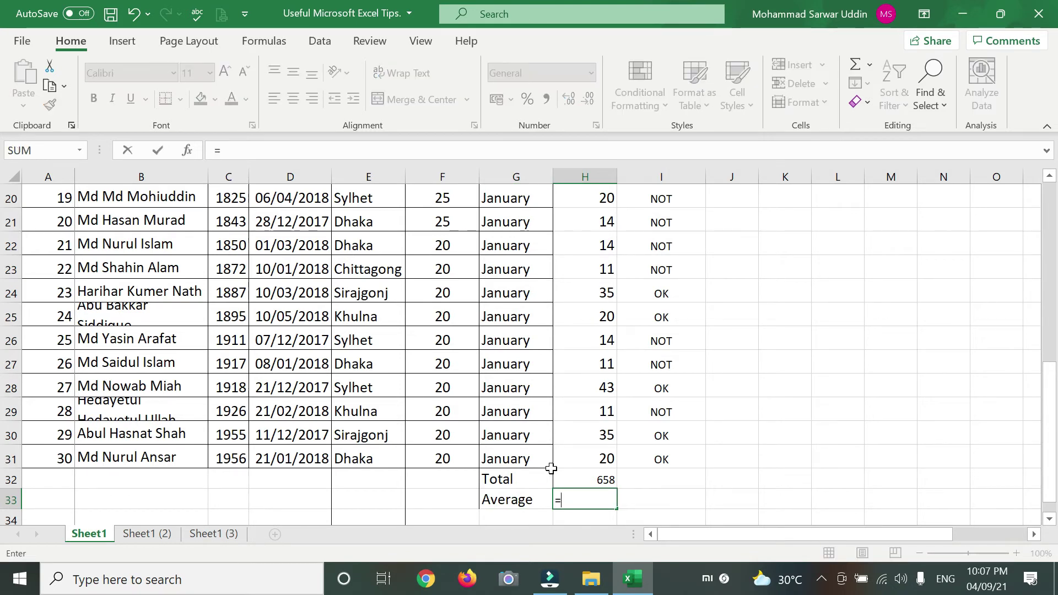
text(Ave)
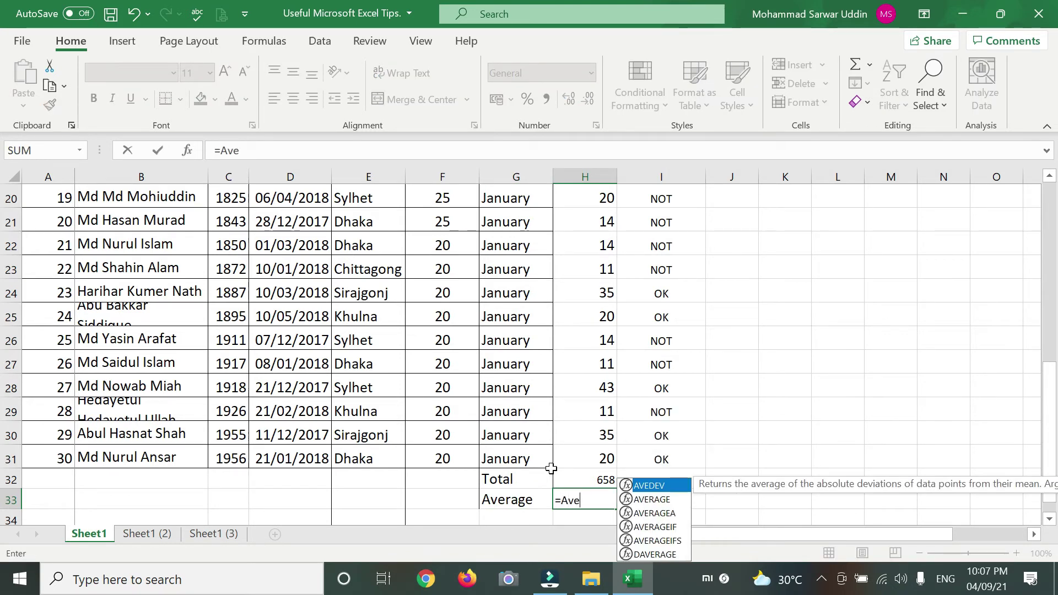
text(rage()
scroll(569, 425, up, 6)
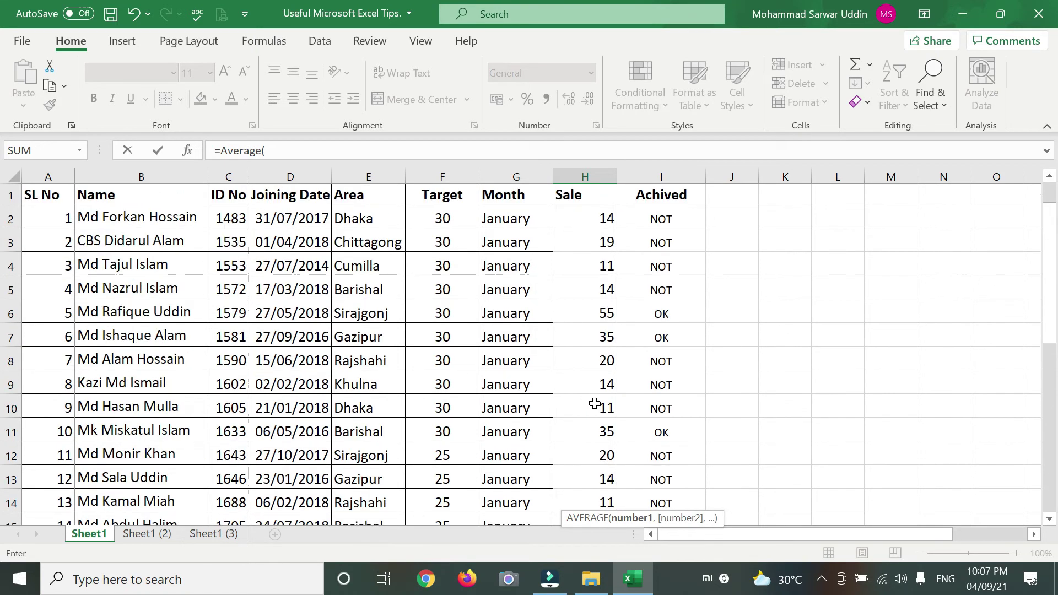
drag(584, 219, 588, 435)
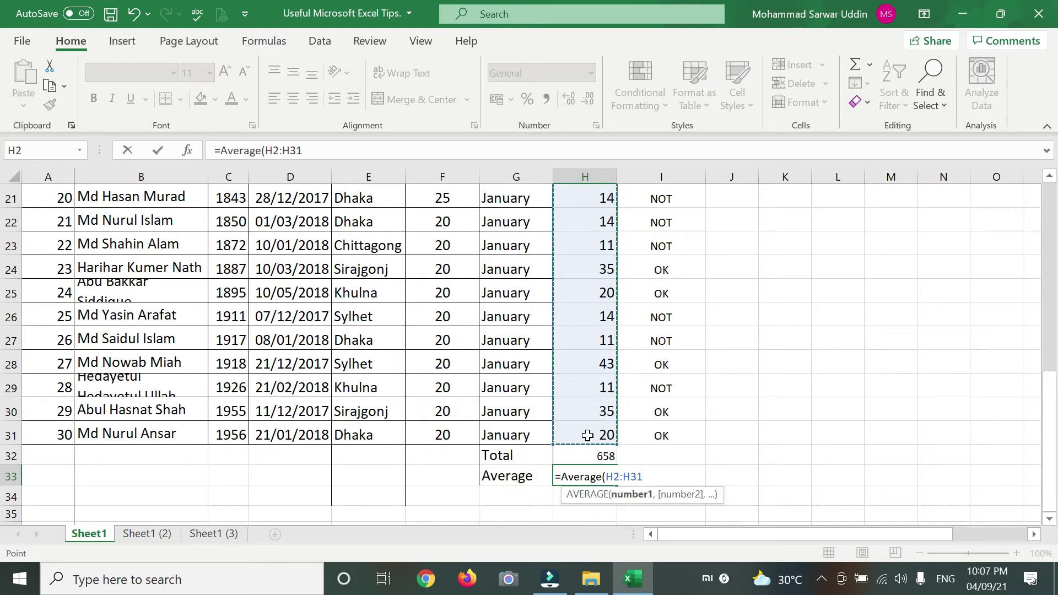
key(Return)
click(606, 478)
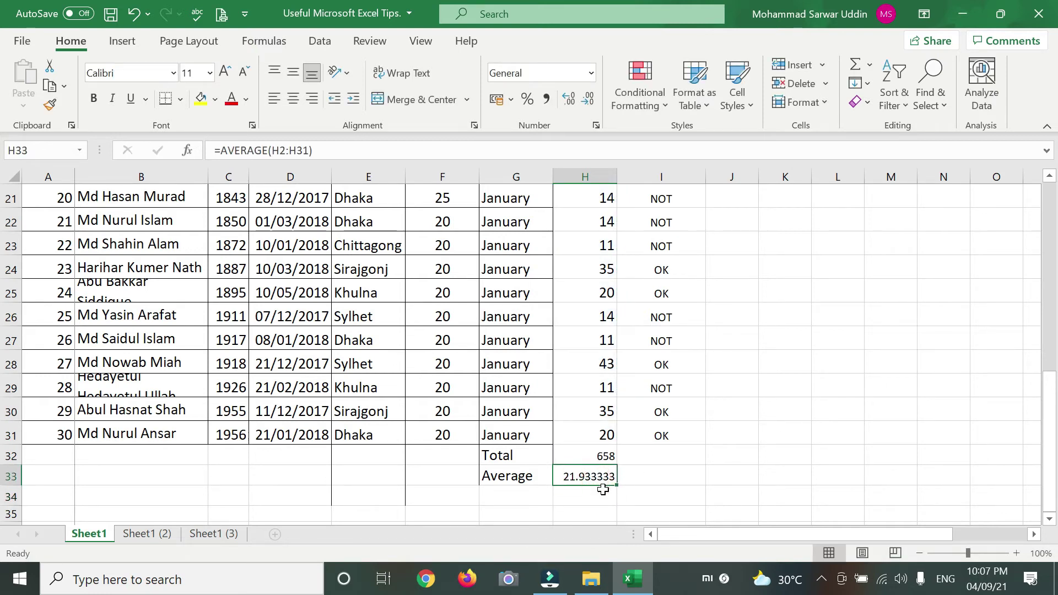
click(514, 497)
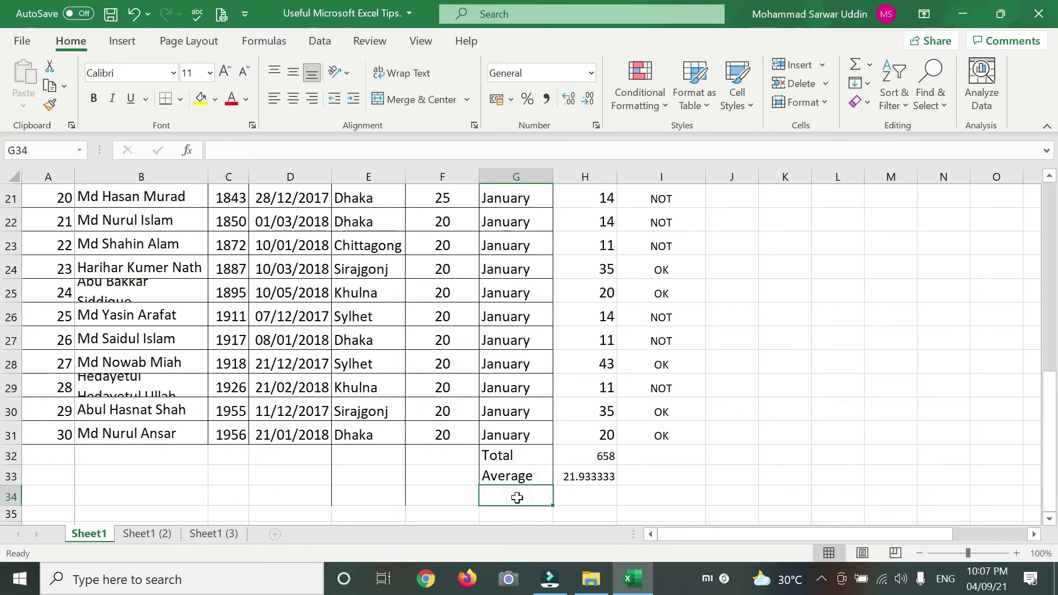
click(516, 456)
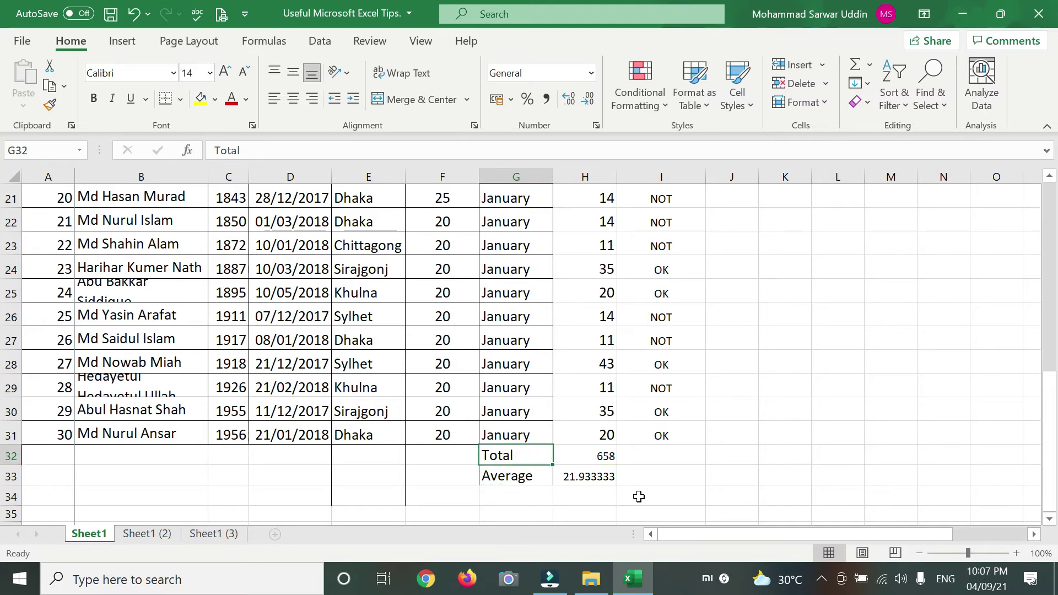
- Copy the Achived results I2:I7 into L2 with a normal paste, then clear L2:L7 again
click(600, 479)
click(525, 462)
key(alt)
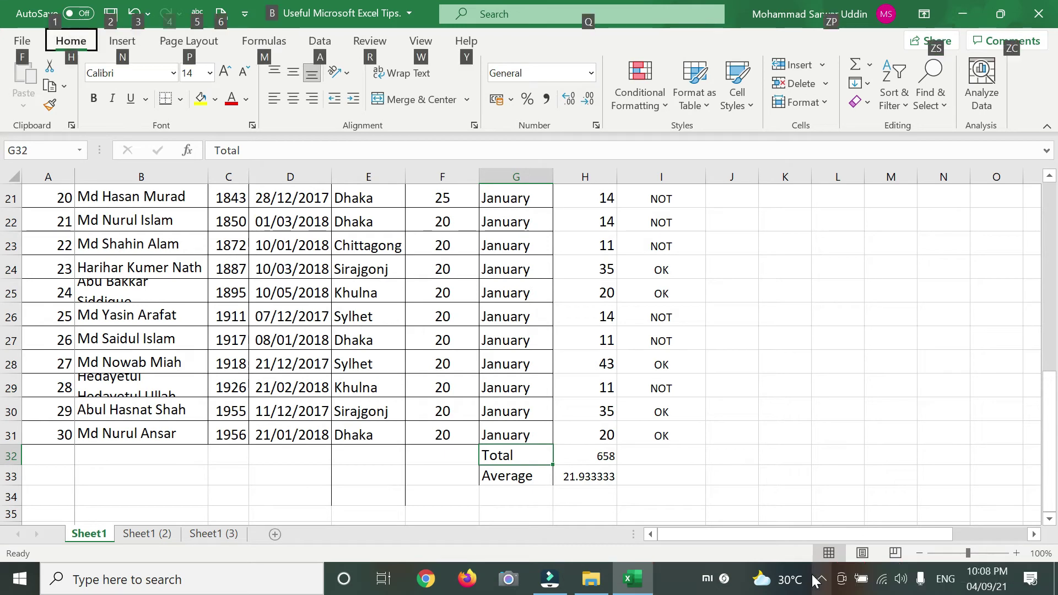
scroll(684, 441, up, 7)
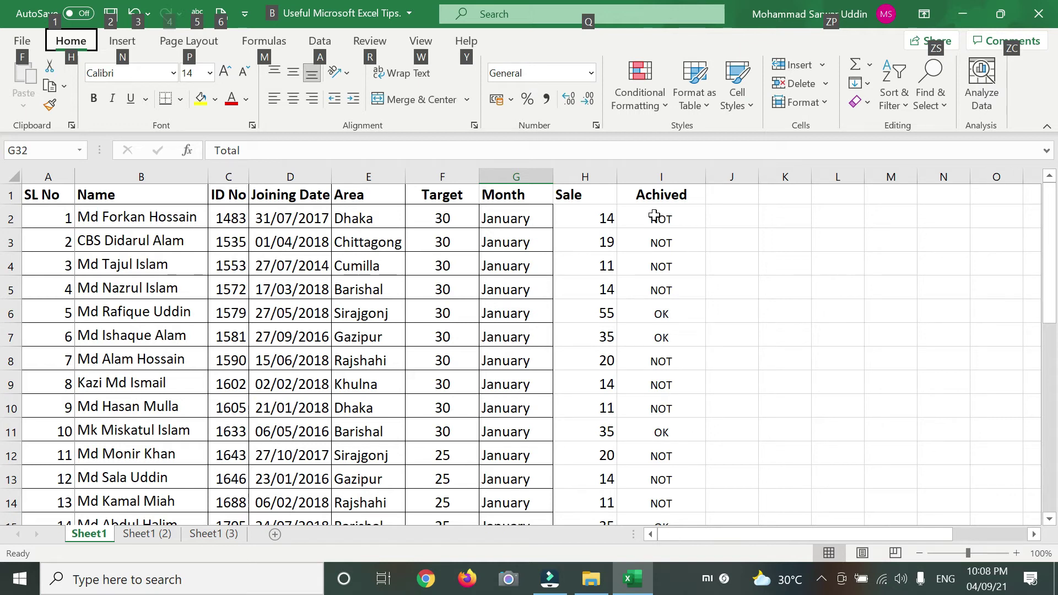
drag(654, 217, 664, 339)
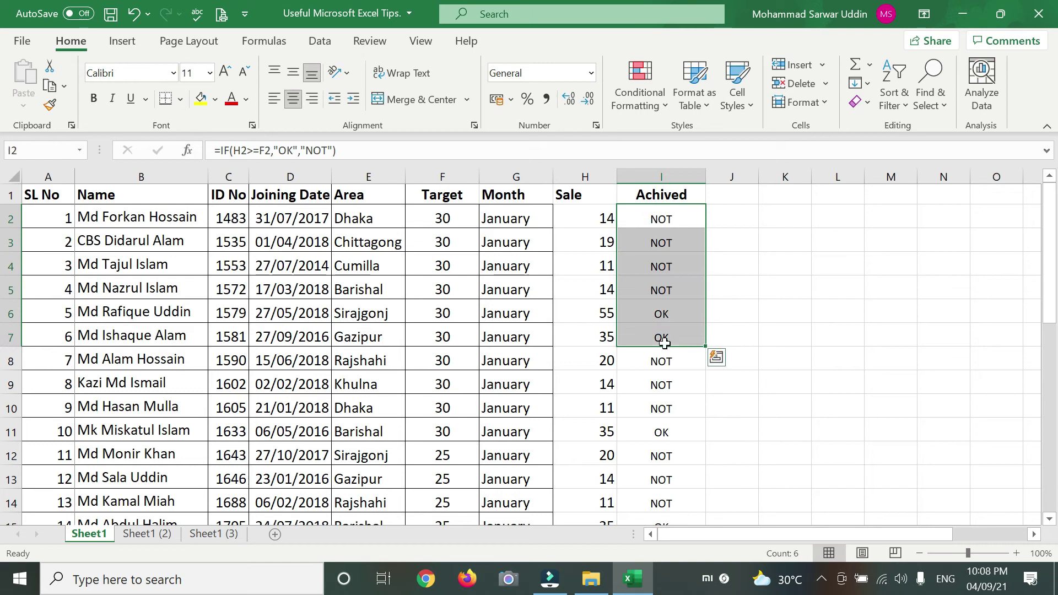
key(ctrl+c)
click(846, 217)
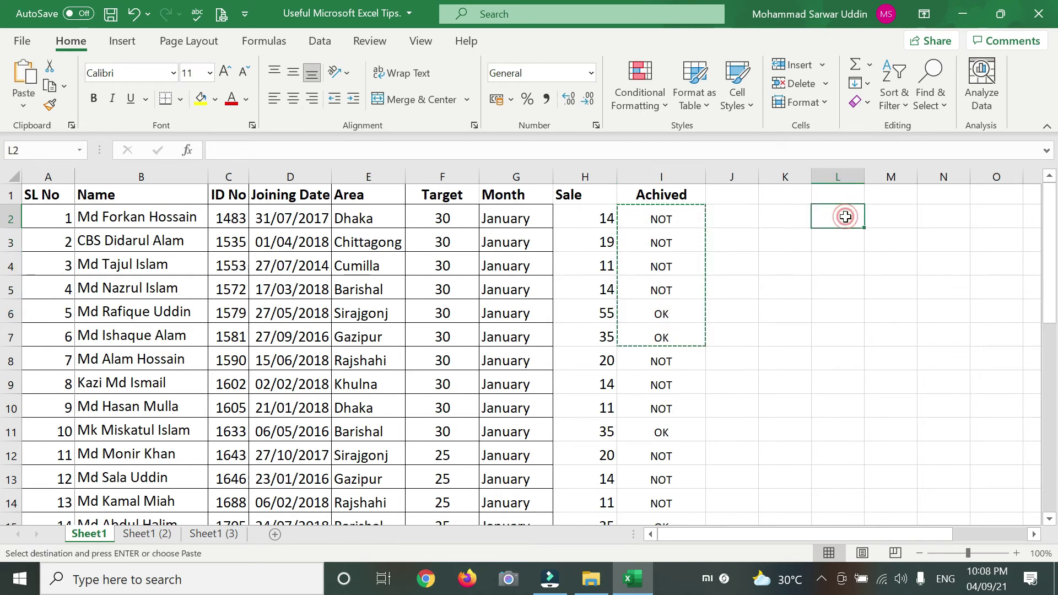
key(ctrl+v)
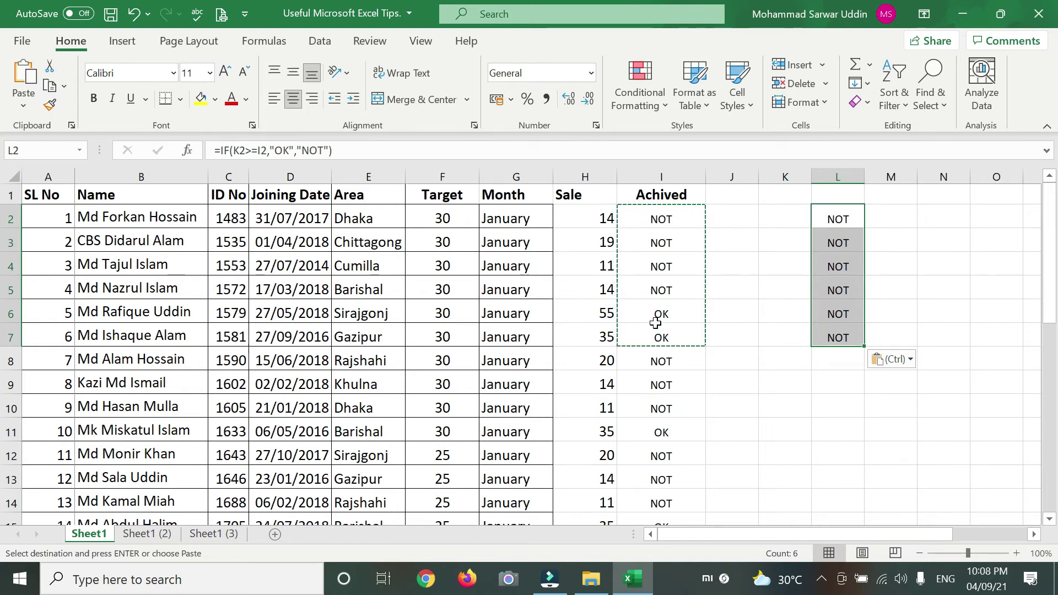
drag(838, 219, 844, 340)
key(Delete)
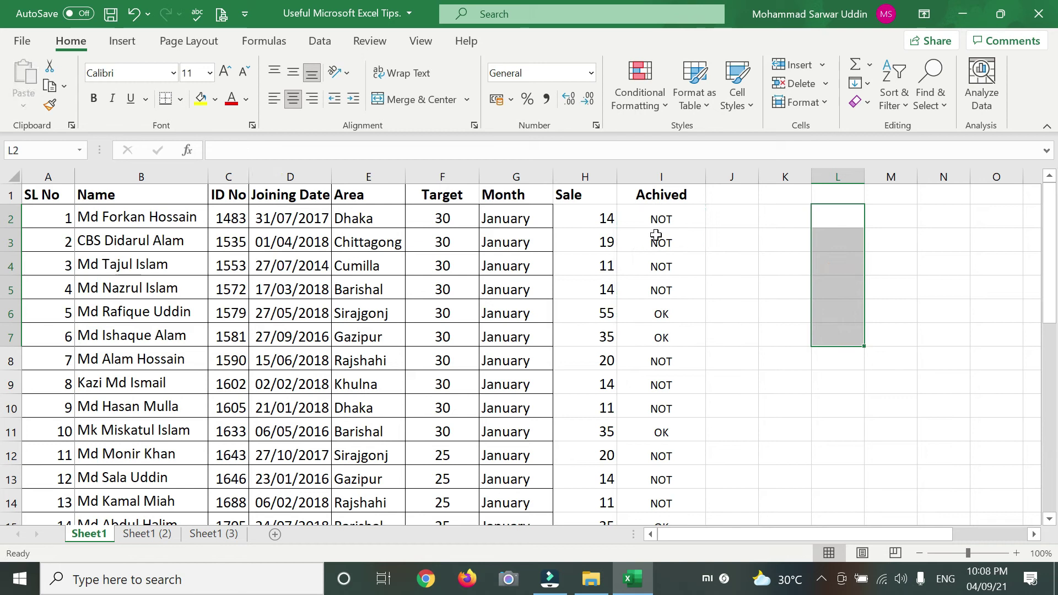
- Paste the I2:I7 NOT/OK results into L2:L7 as values only
drag(662, 218, 664, 336)
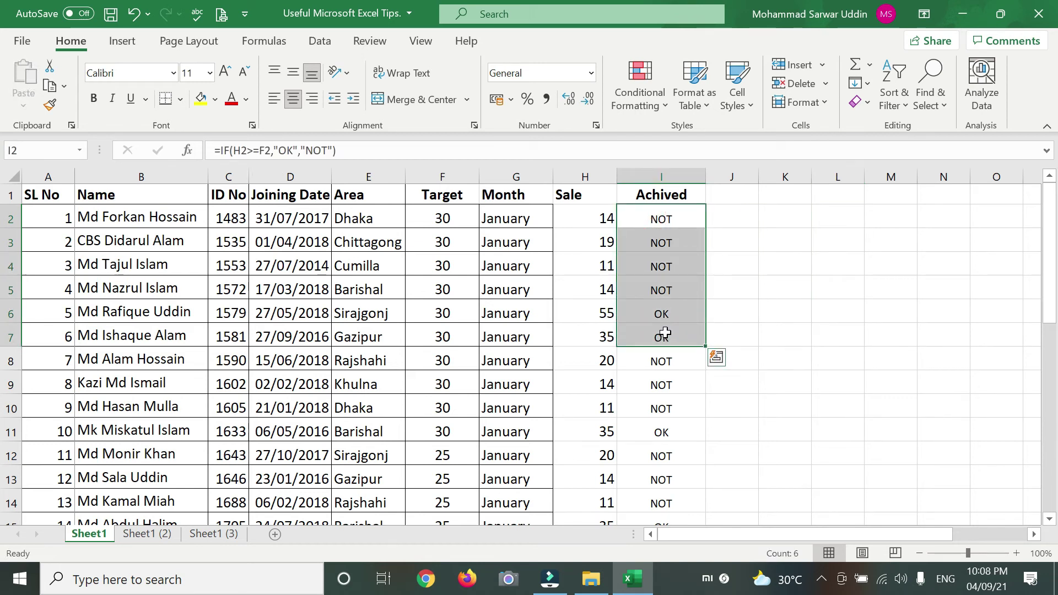
key(ctrl+c)
click(836, 219)
right_click(836, 222)
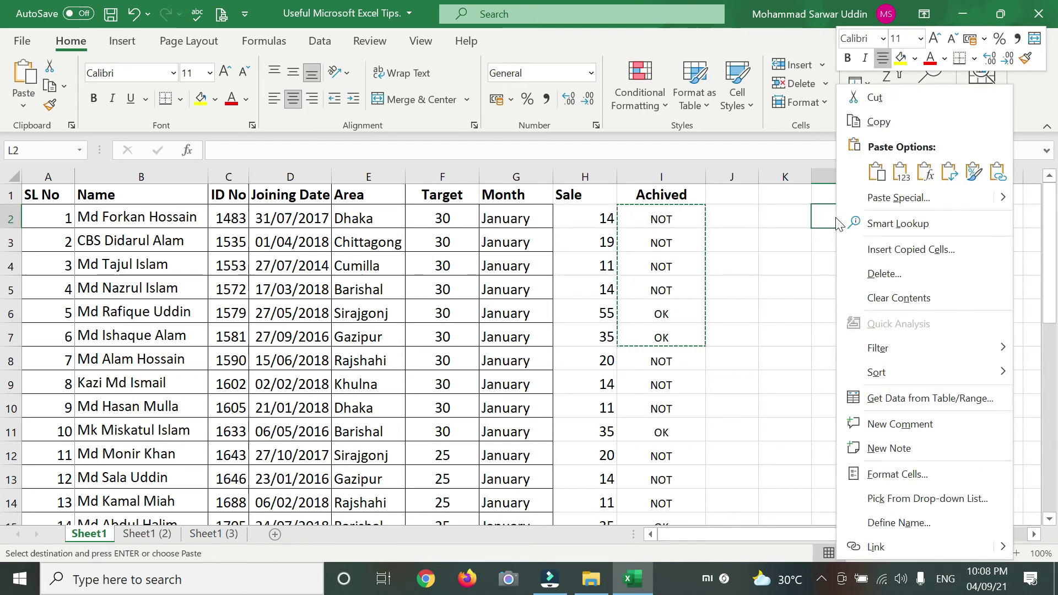
click(771, 137)
click(912, 322)
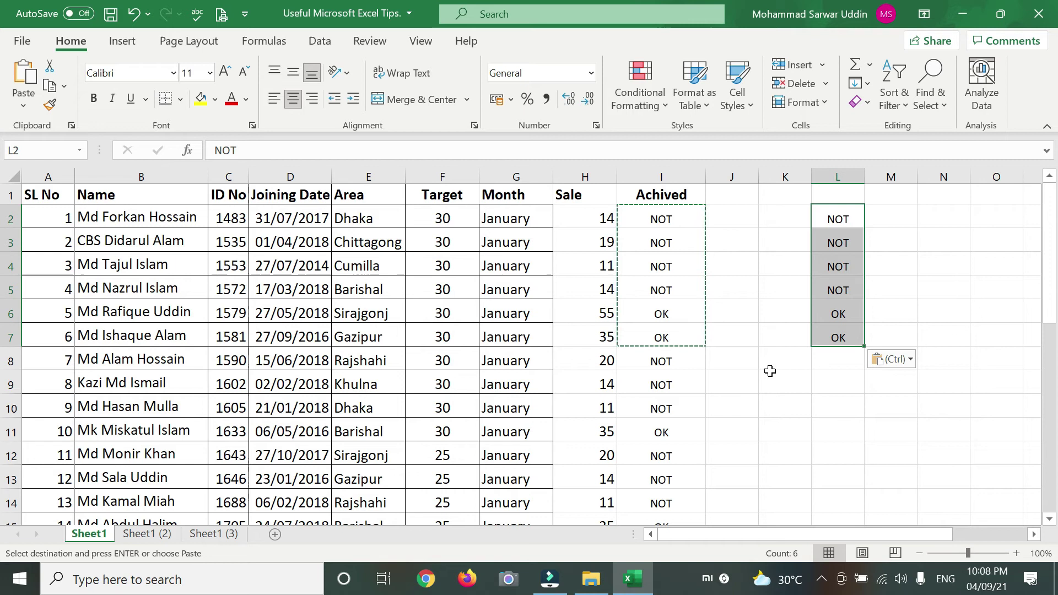
click(805, 401)
- Clear K2:N9 and fill Name through Month in rows 4–13 yellow
drag(788, 220, 890, 383)
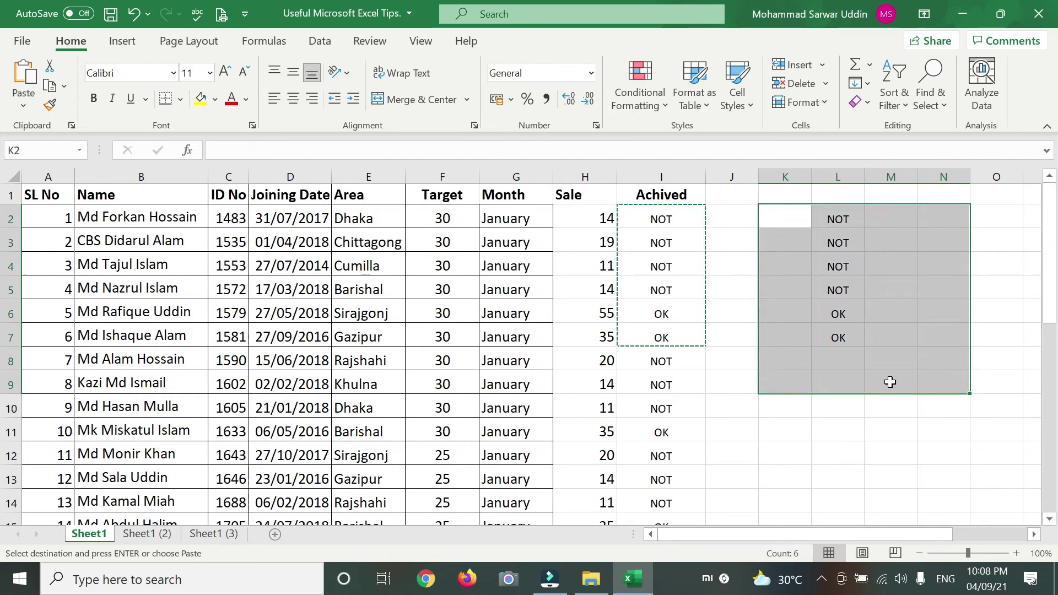
key(Escape)
click(845, 406)
drag(140, 259, 503, 475)
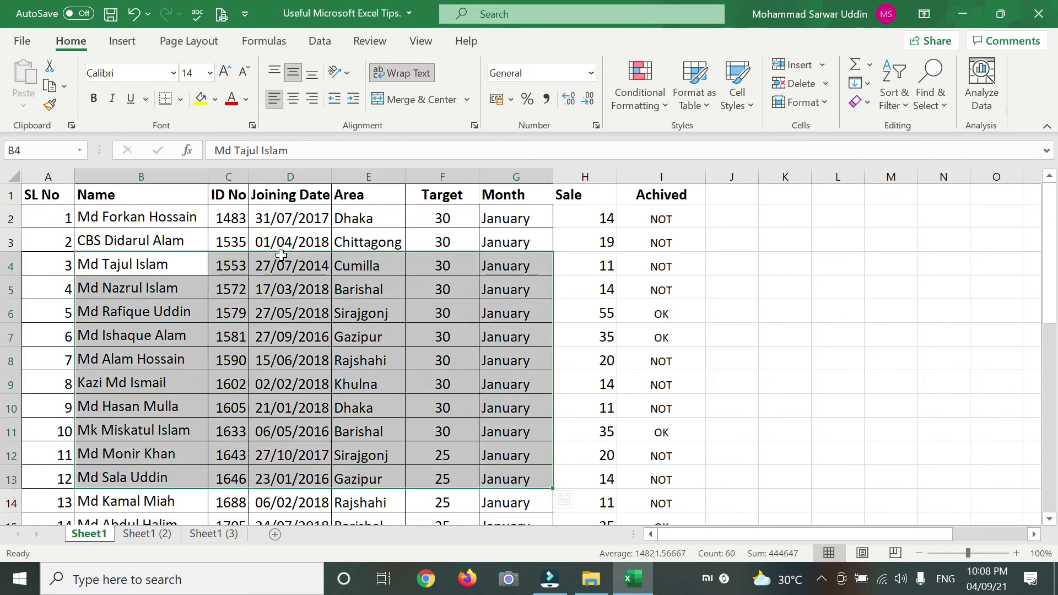
click(201, 98)
click(784, 357)
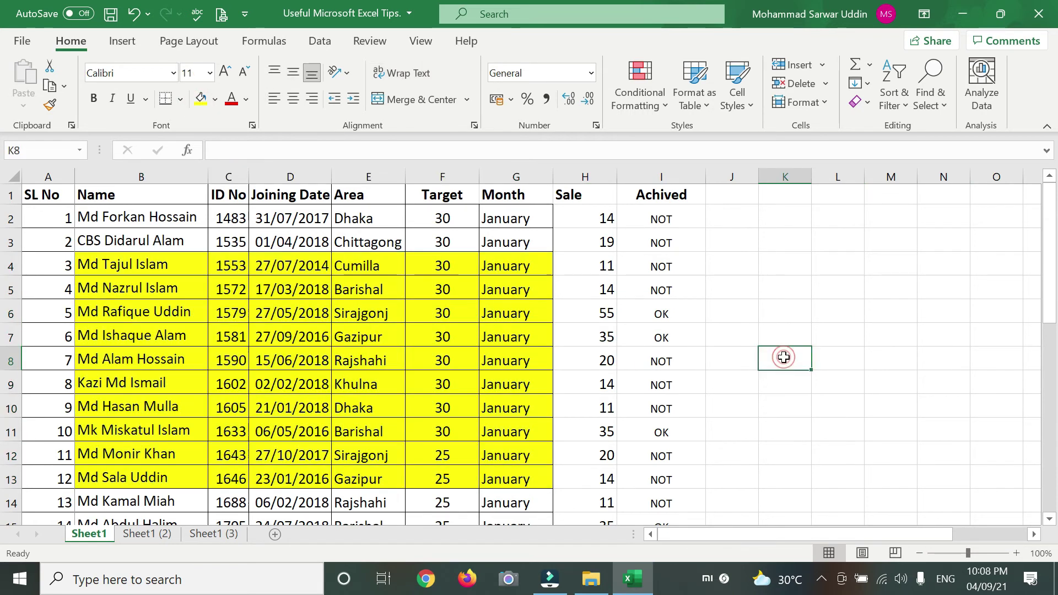
- Copy table rows 3–14, SL No through Sale, and paste them starting at K5
drag(55, 240, 562, 511)
key(ctrl+c)
click(800, 286)
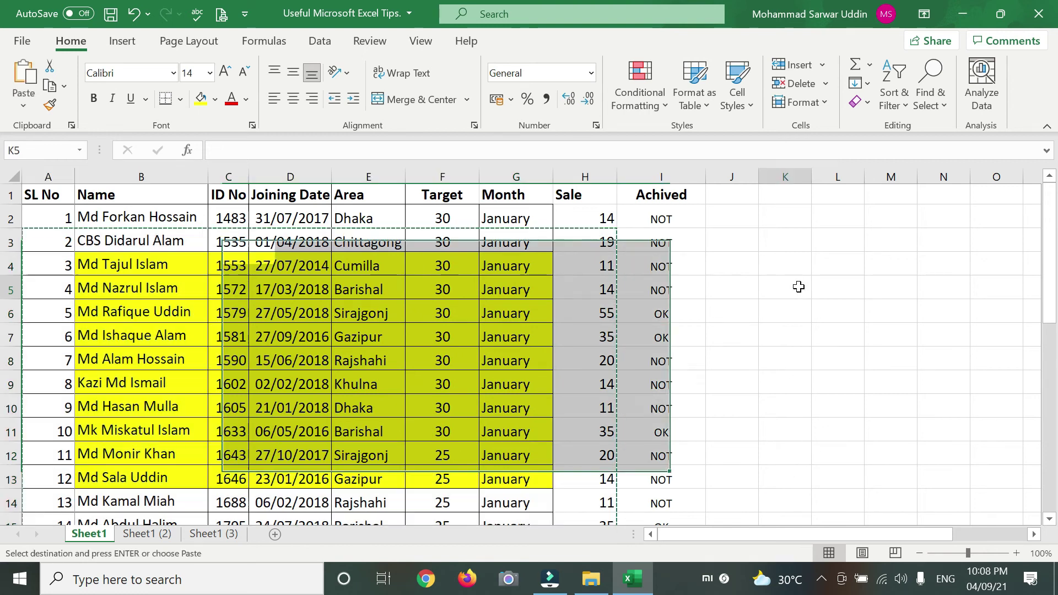
key(ctrl+v)
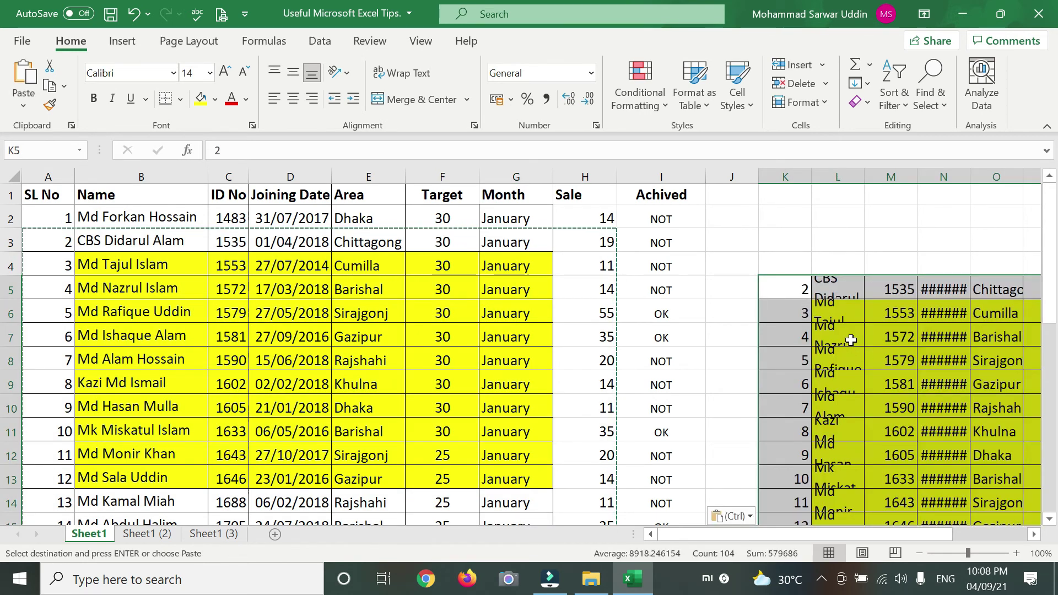
scroll(835, 347, down, 2)
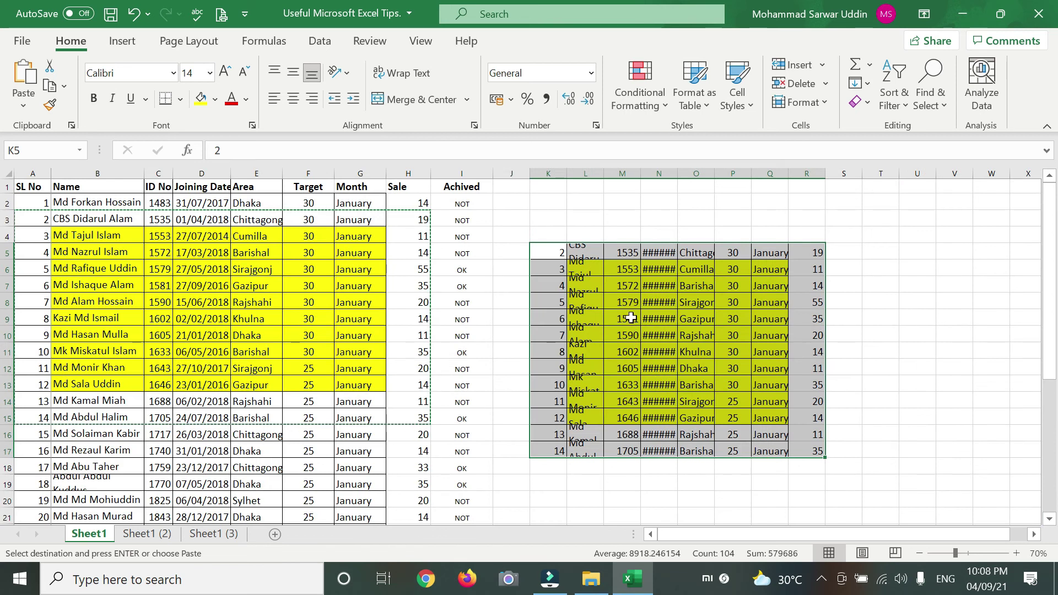
scroll(584, 364, down, 4)
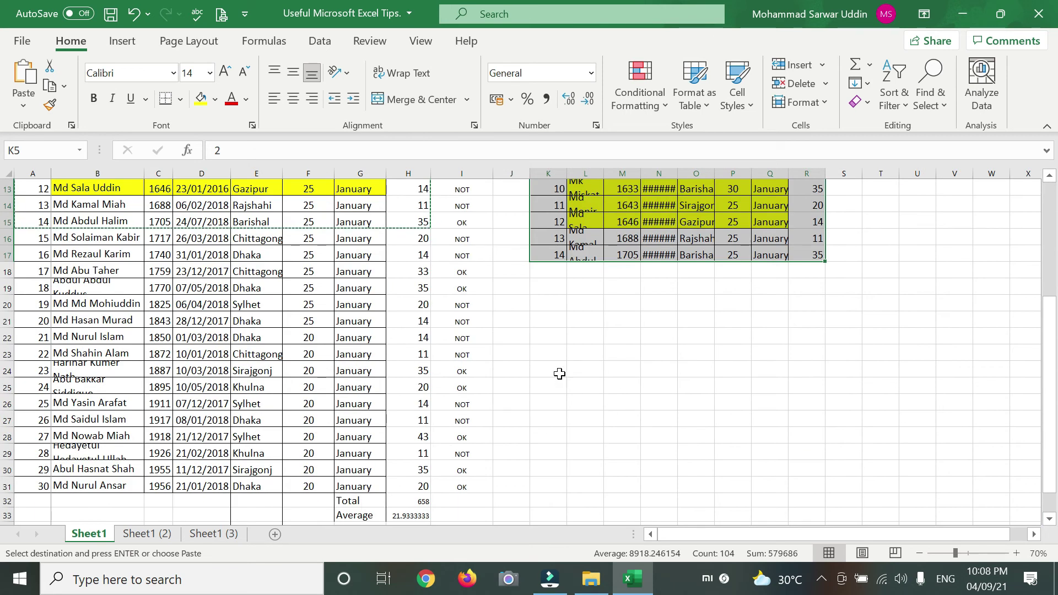
- Paste the copied employee rows at K21 as values only, then select columns J–T
click(547, 320)
right_click(547, 320)
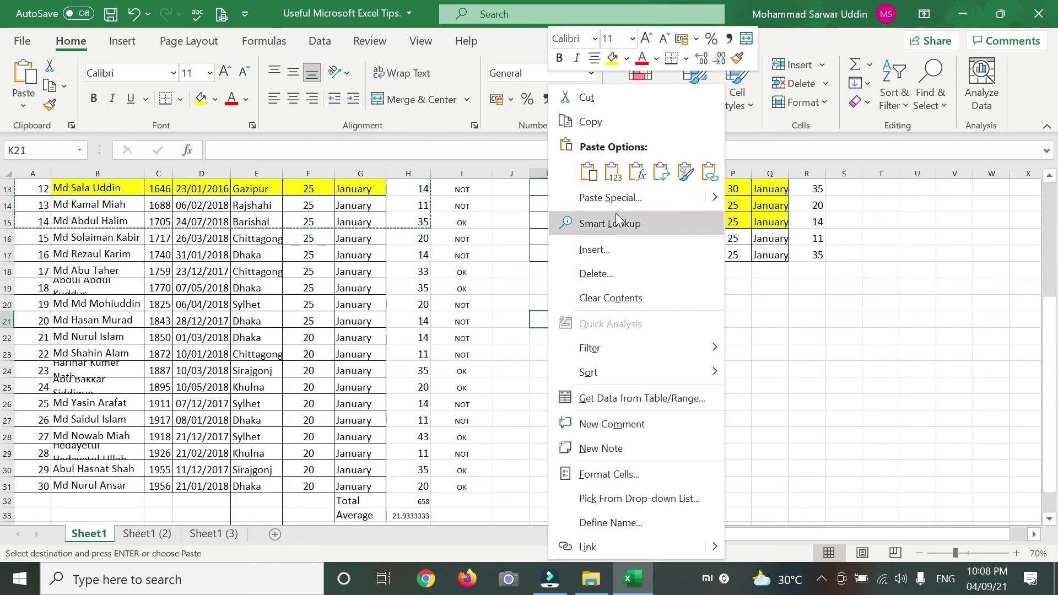
click(607, 199)
click(504, 137)
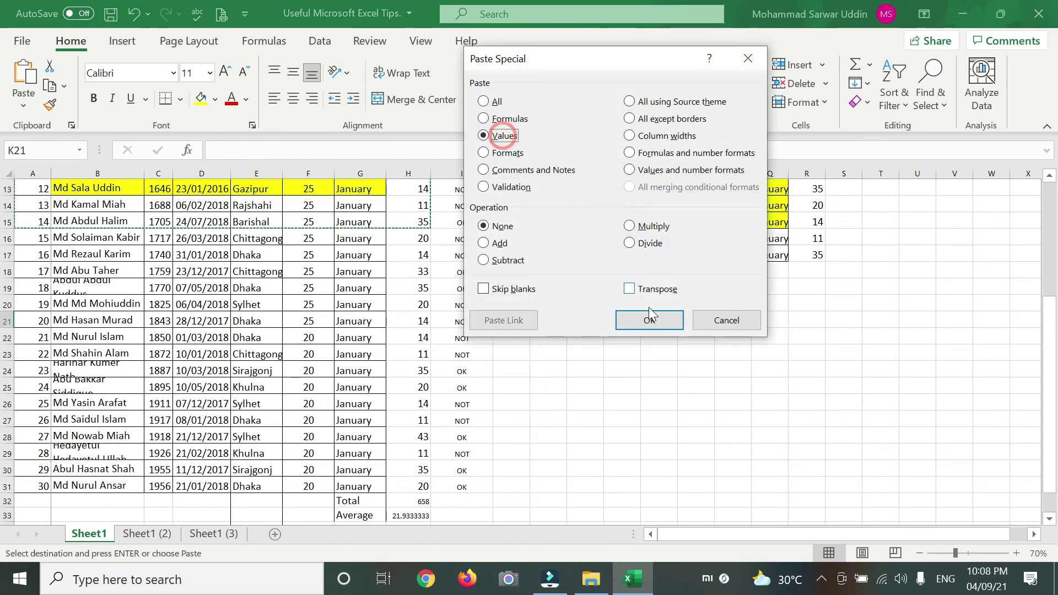
click(649, 320)
scroll(745, 351, down, 3)
scroll(689, 340, up, 7)
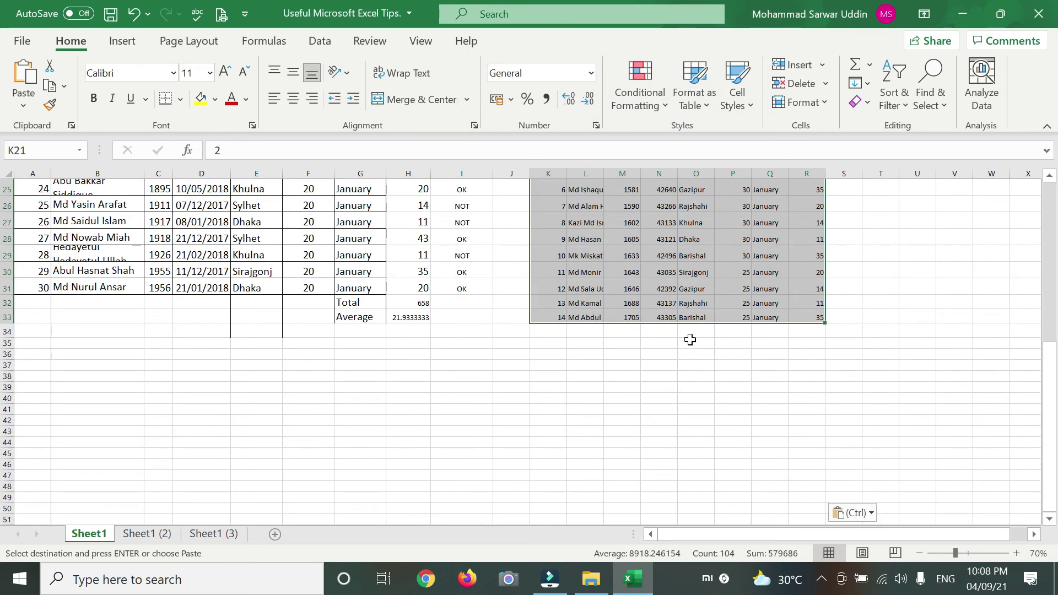
drag(513, 172, 882, 173)
- Delete columns J–T, then undo back to strip the pasted blocks and yellow fill
right_click(887, 173)
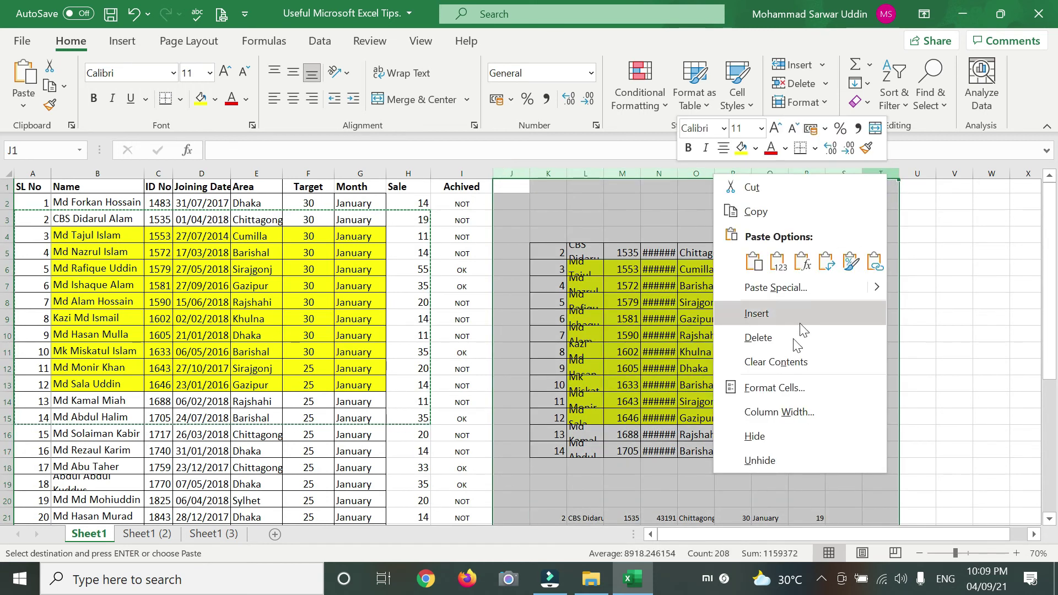
click(769, 360)
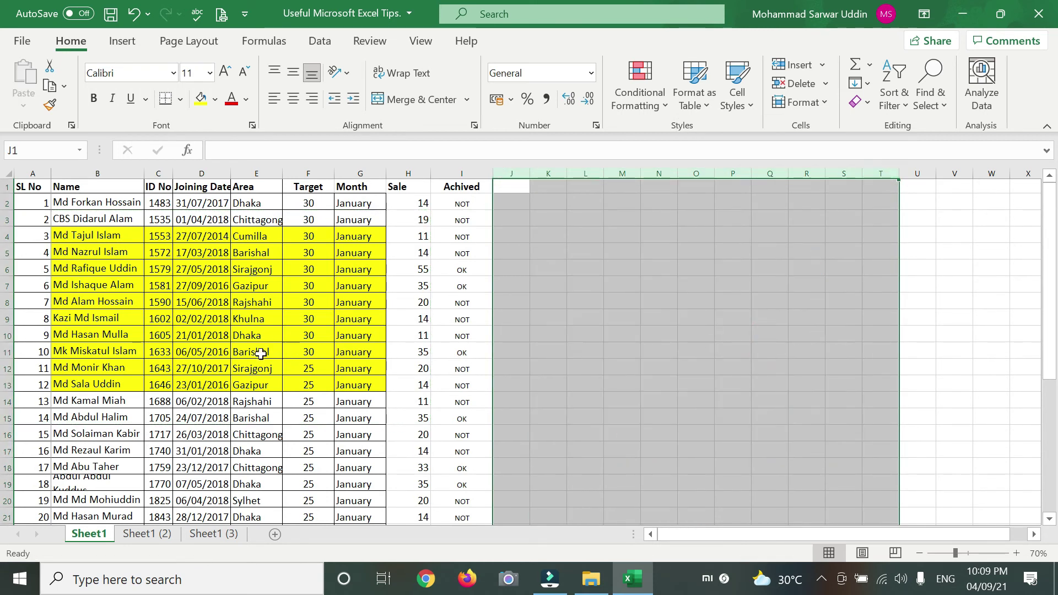
key(ctrl+z)
scroll(239, 368, up, 3)
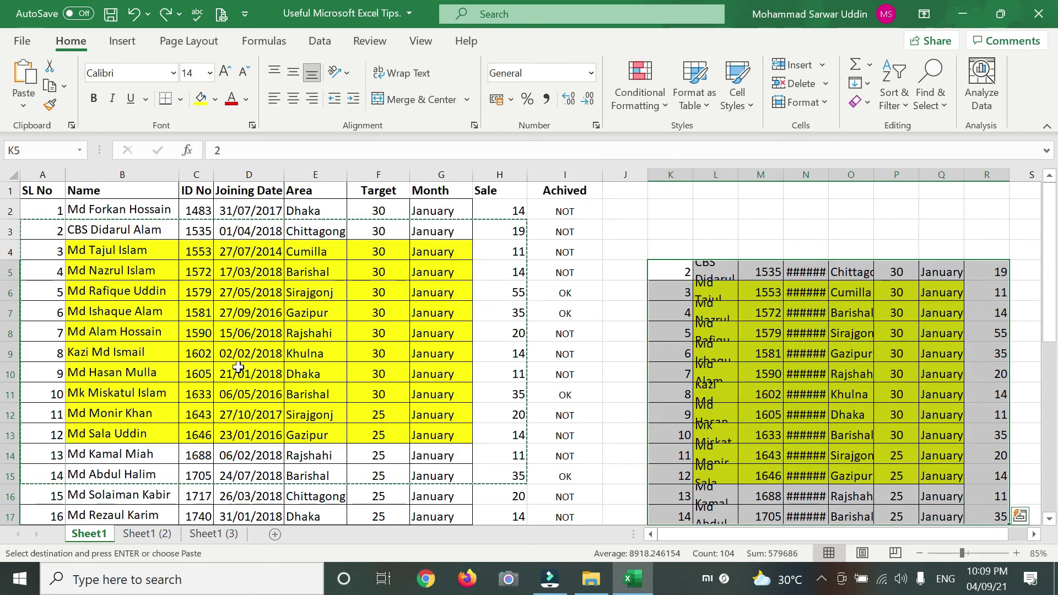
key(ctrl+z)
key(ctrl+z)
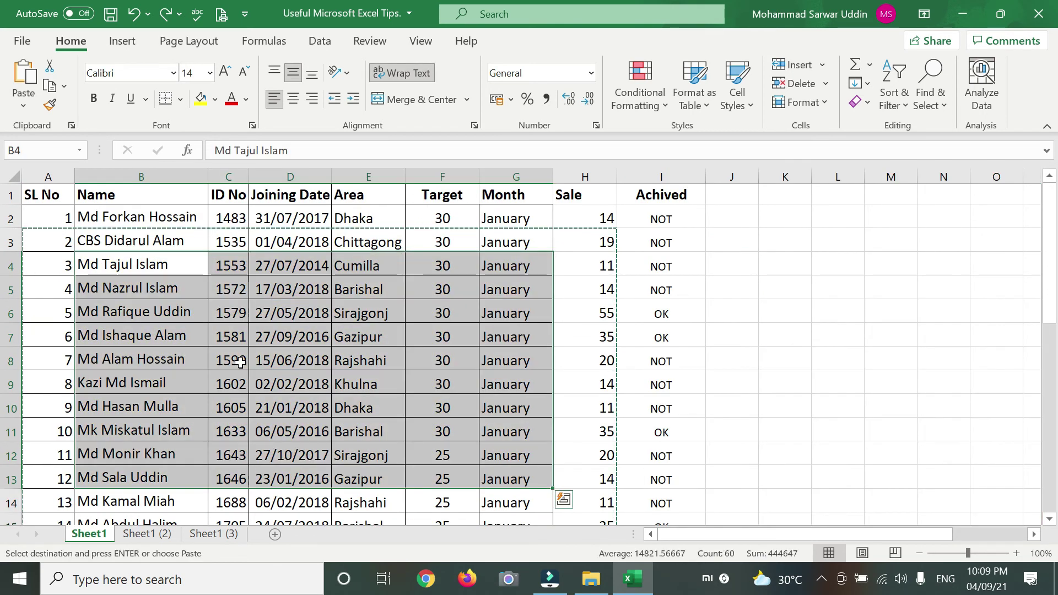
click(784, 383)
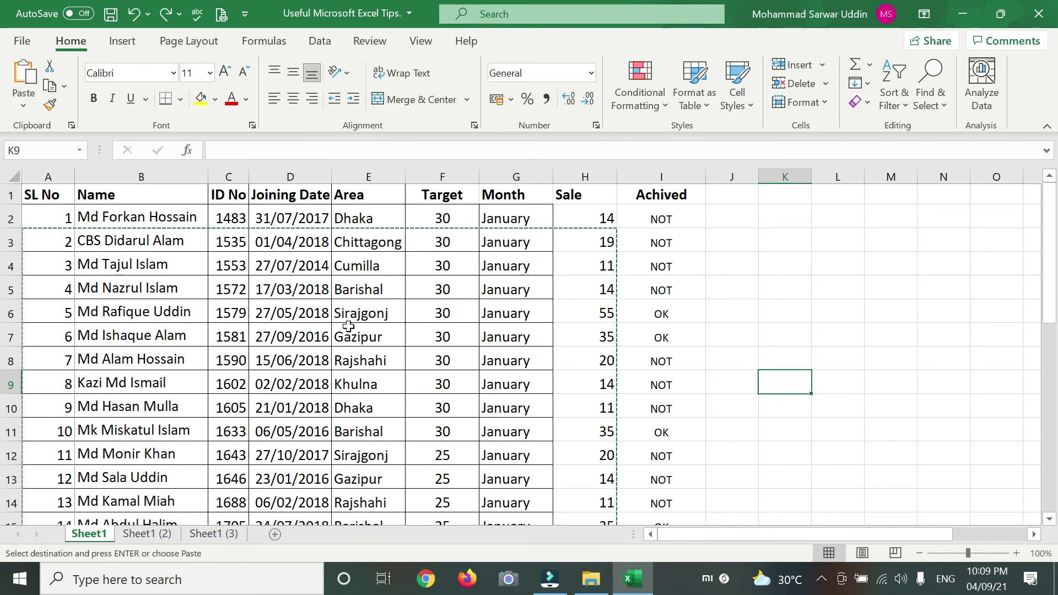
click(229, 335)
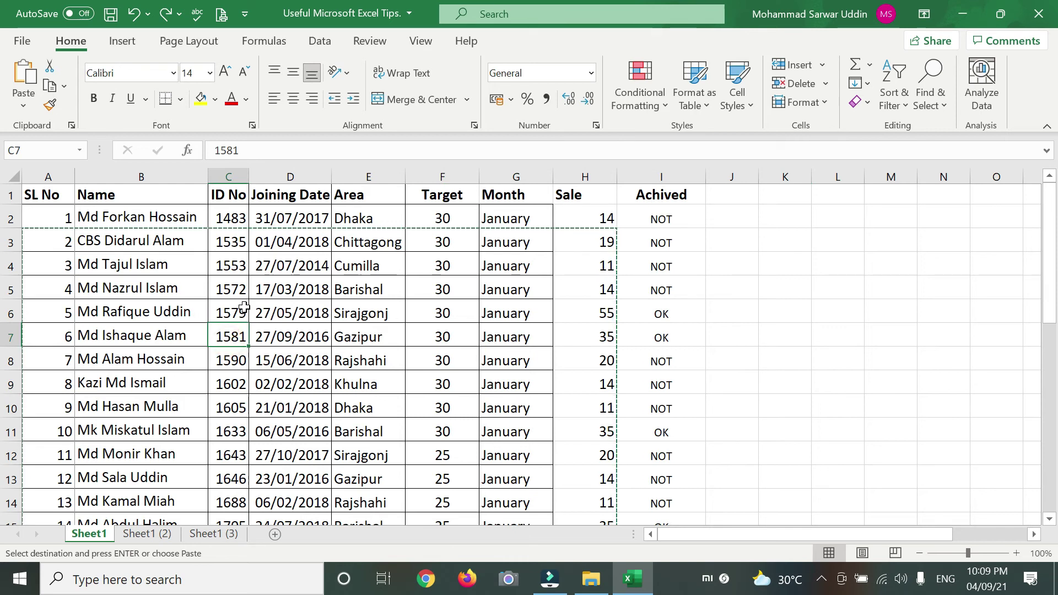
click(43, 196)
- Turn on filtering from the header row, then reset the SL No filter so all rows show
drag(134, 201, 696, 197)
right_click(463, 197)
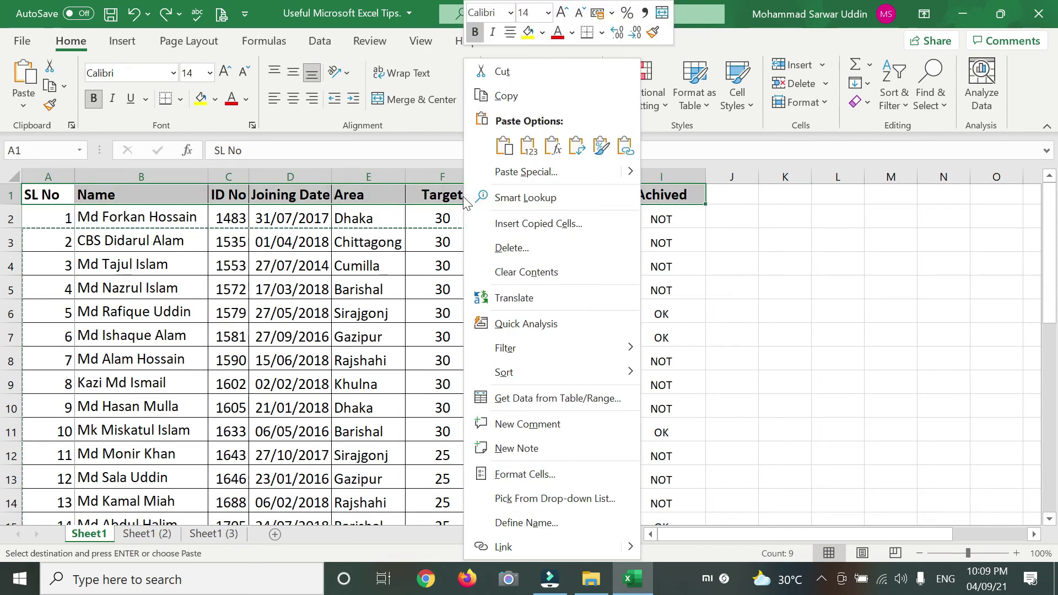
mouse_move(517, 348)
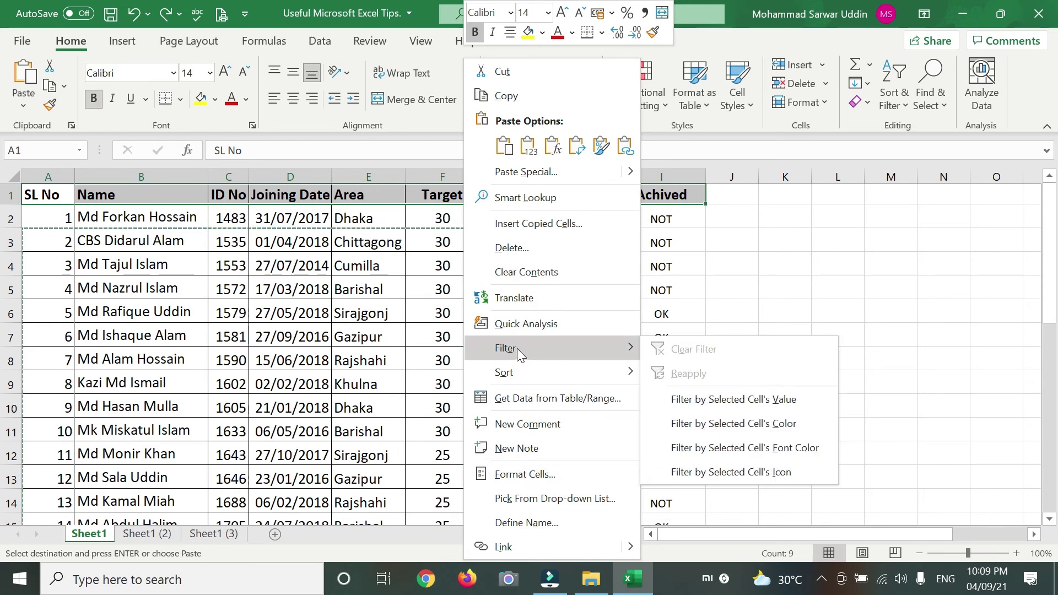
click(706, 404)
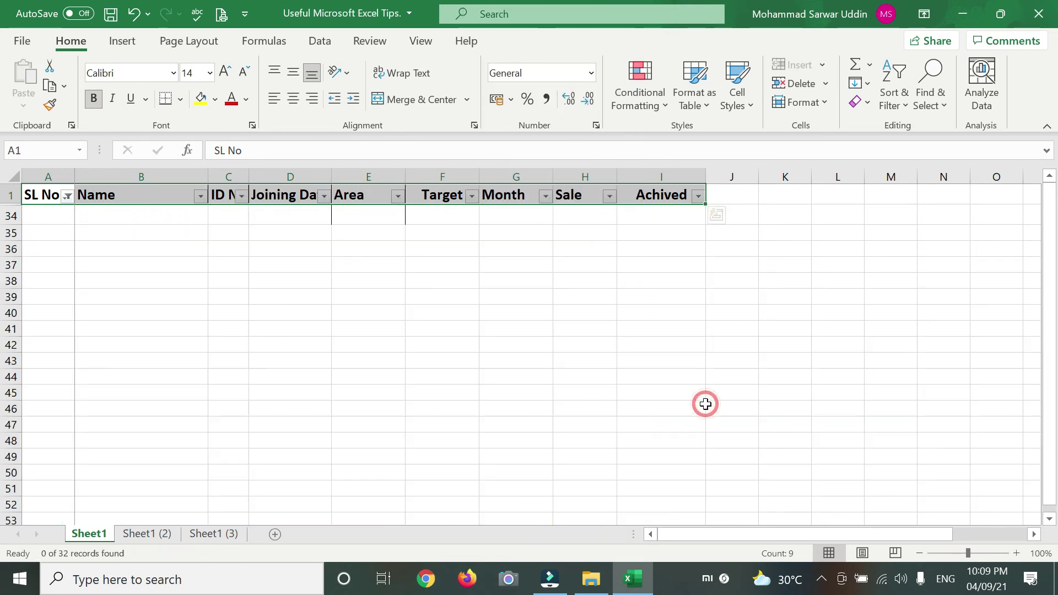
drag(342, 326, 279, 295)
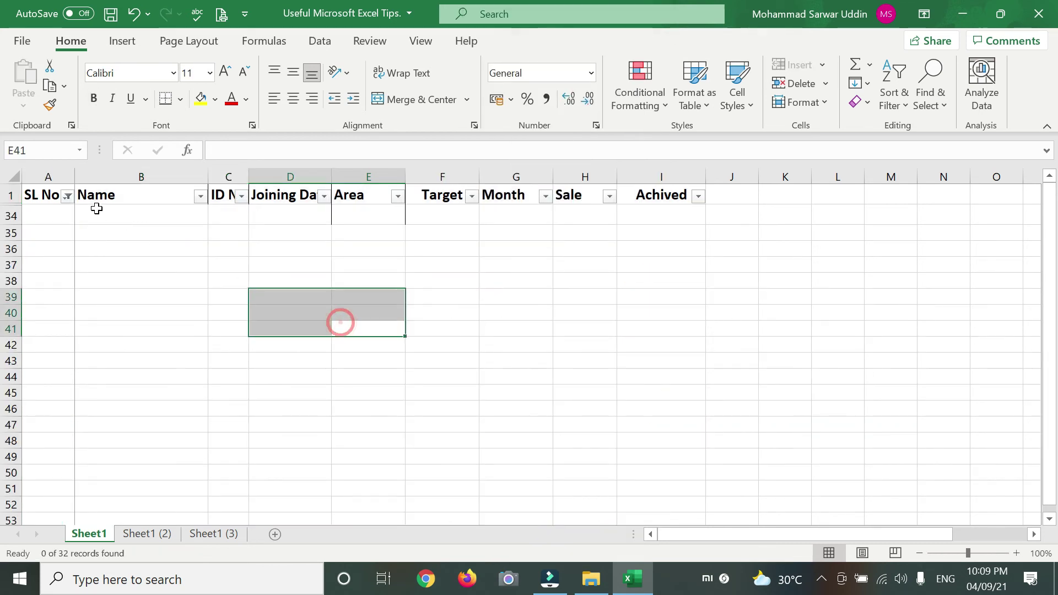
click(67, 199)
click(117, 380)
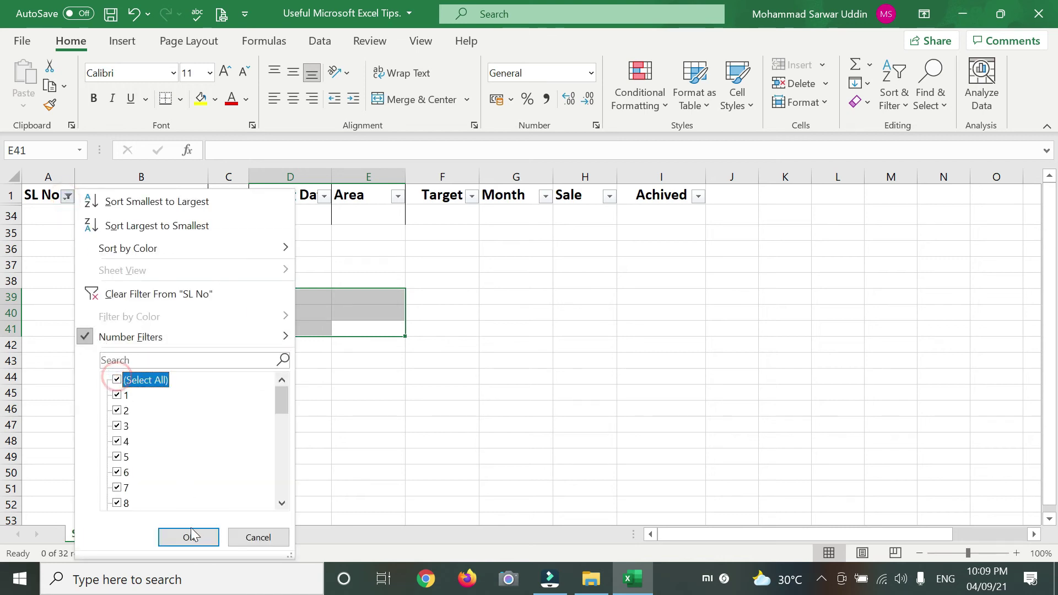
click(188, 537)
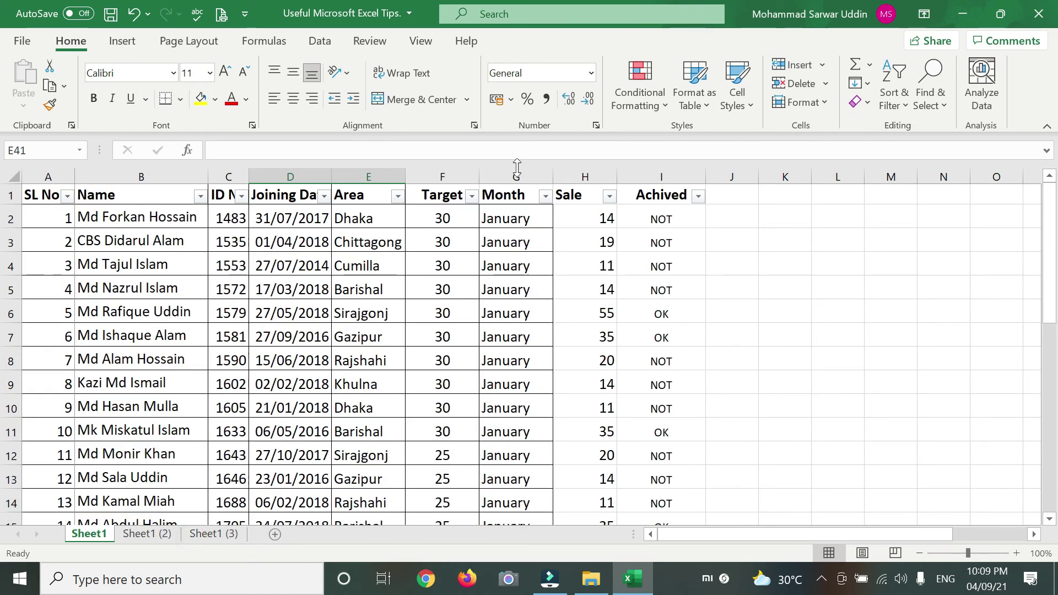
- Filter the Area column to Dhaka only, then to Chittagong only
click(397, 198)
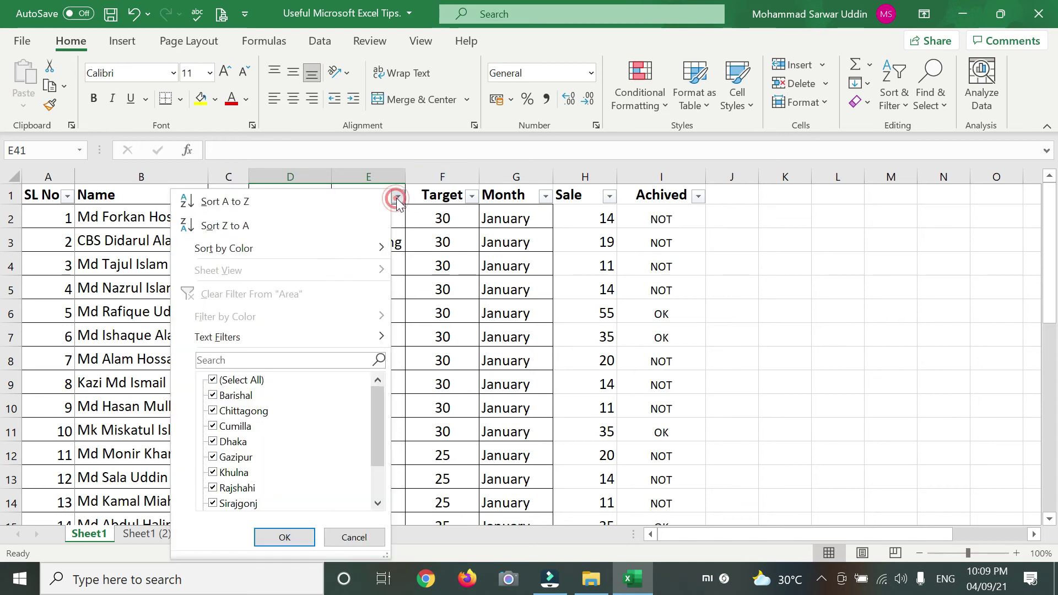
click(254, 380)
click(234, 442)
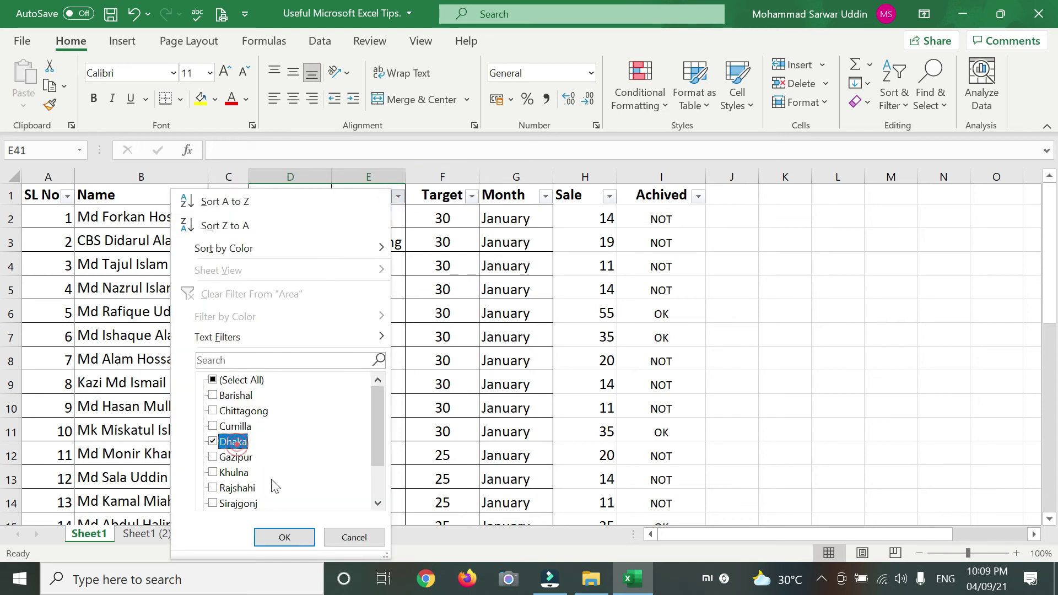
click(298, 537)
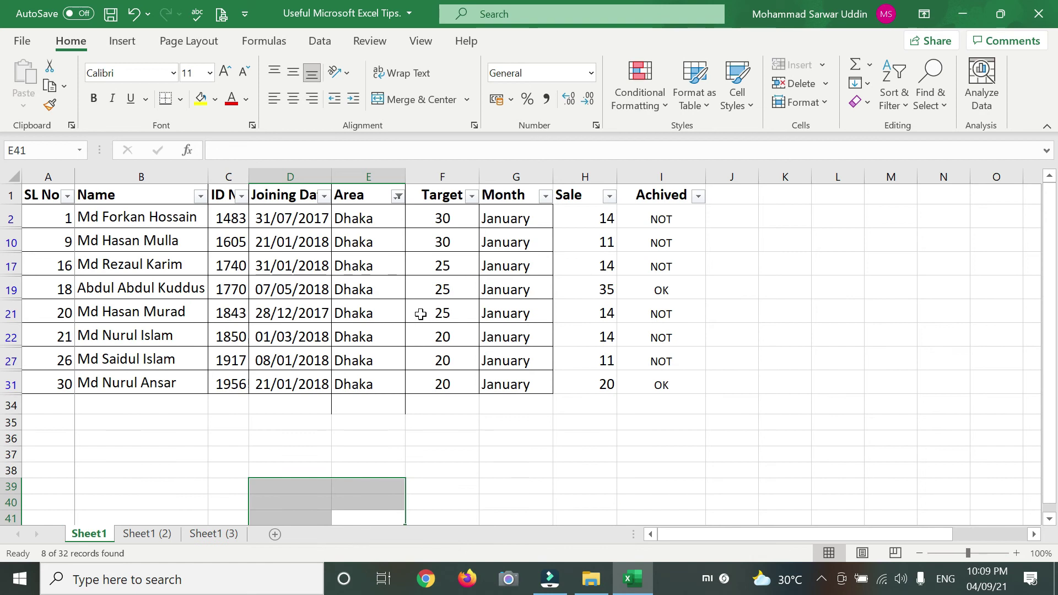
drag(359, 422, 364, 384)
click(399, 196)
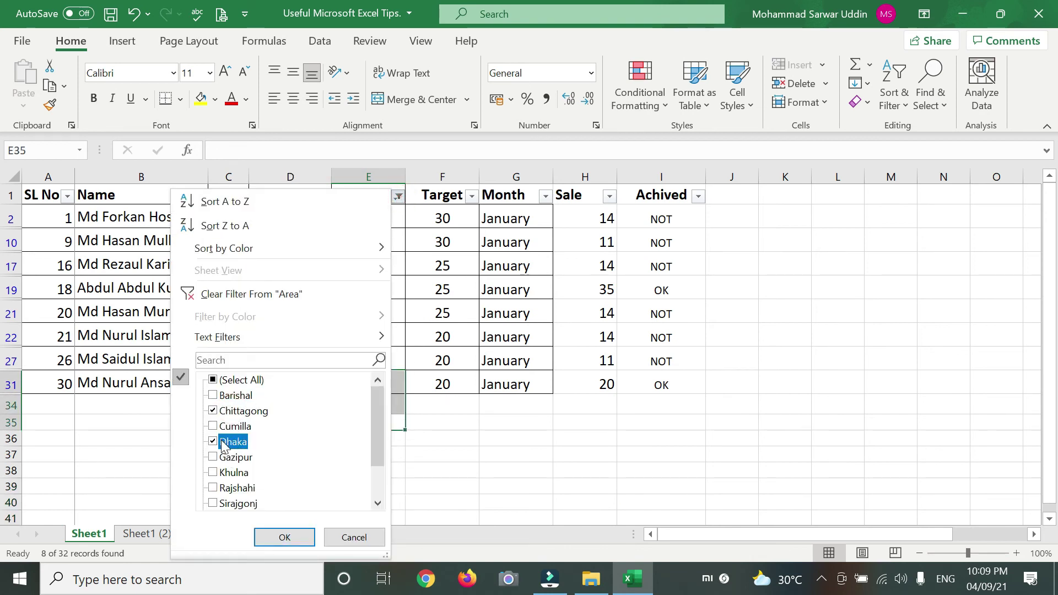
click(283, 536)
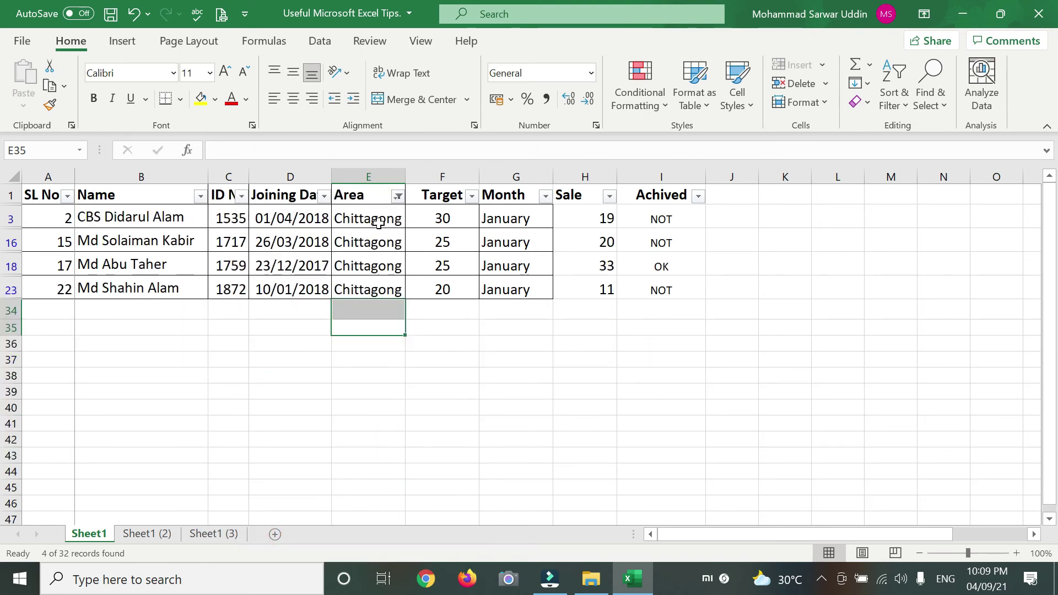
- Add Dhaka to the Chittagong Area filter, then switch to the Sheet1 (3) sheet
drag(384, 366, 380, 361)
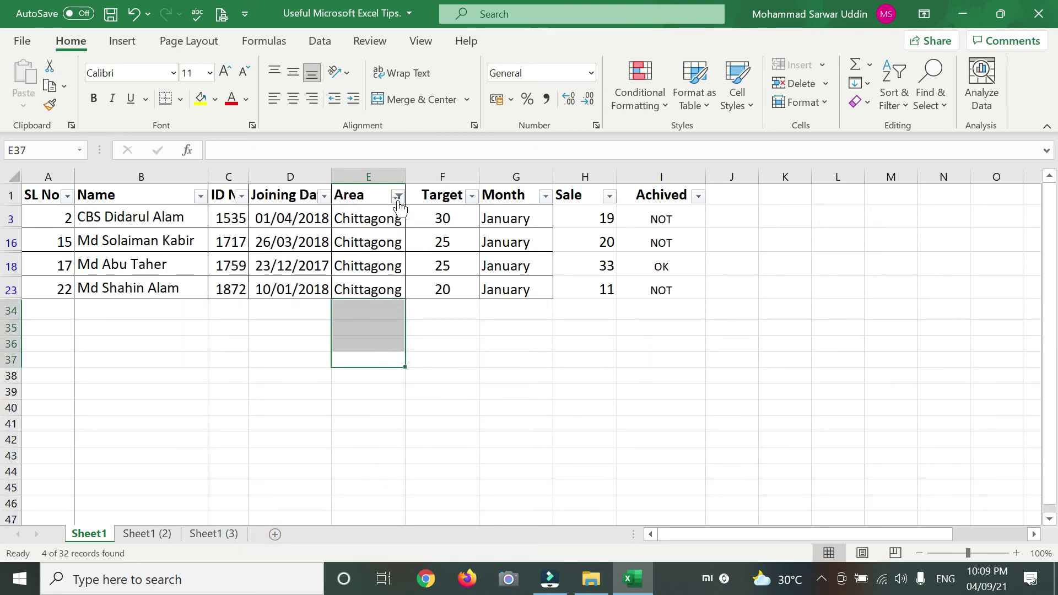
click(397, 196)
click(214, 443)
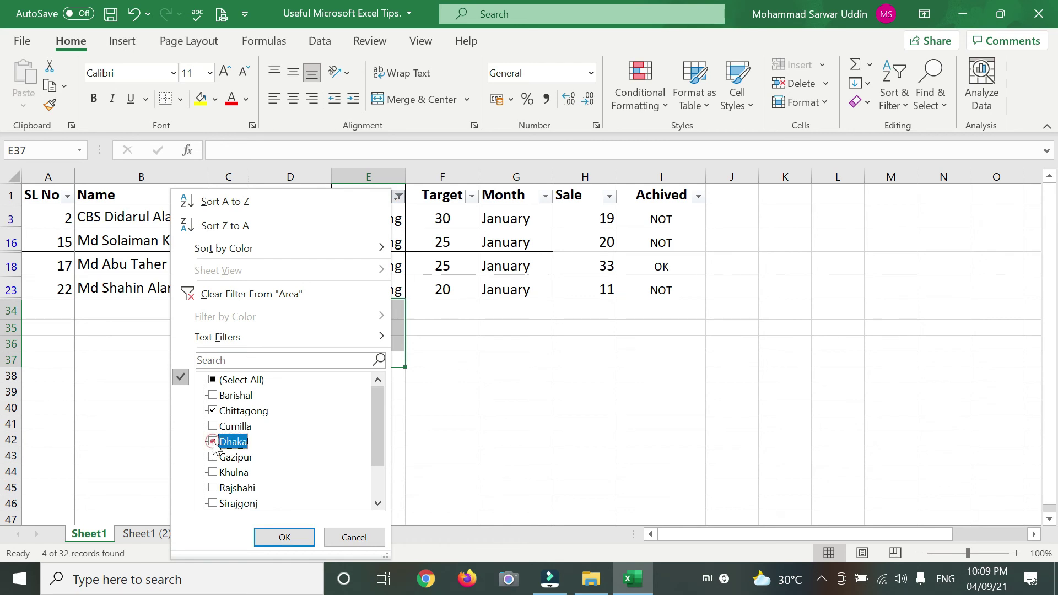
click(283, 537)
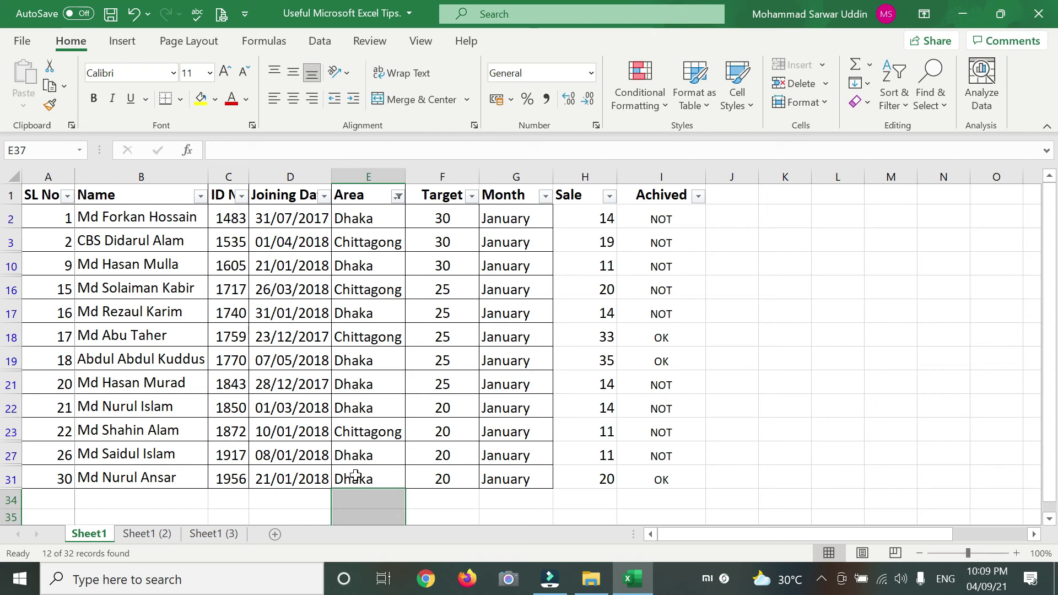
click(448, 382)
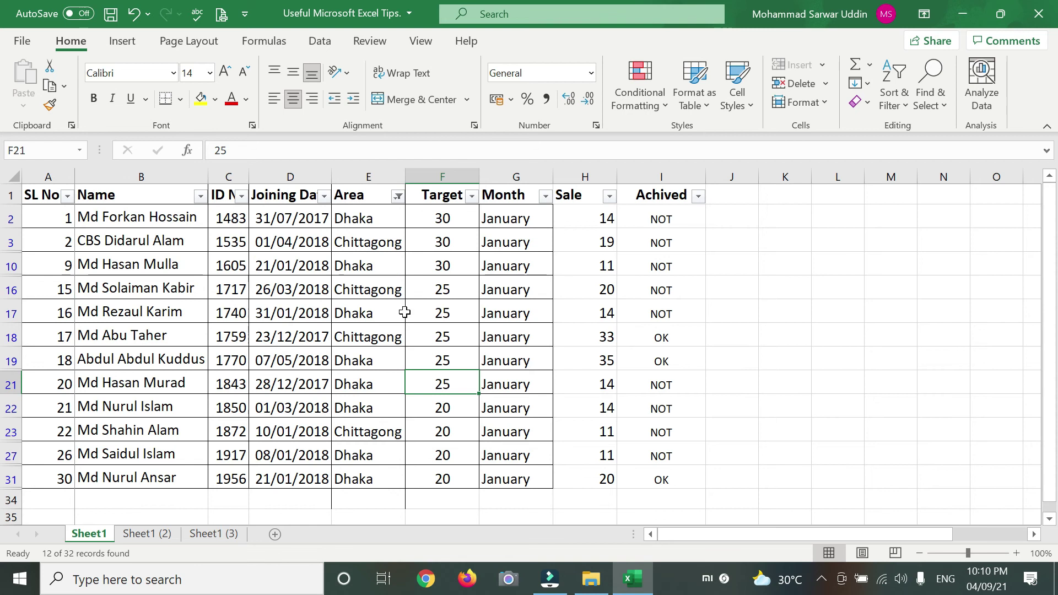
click(209, 534)
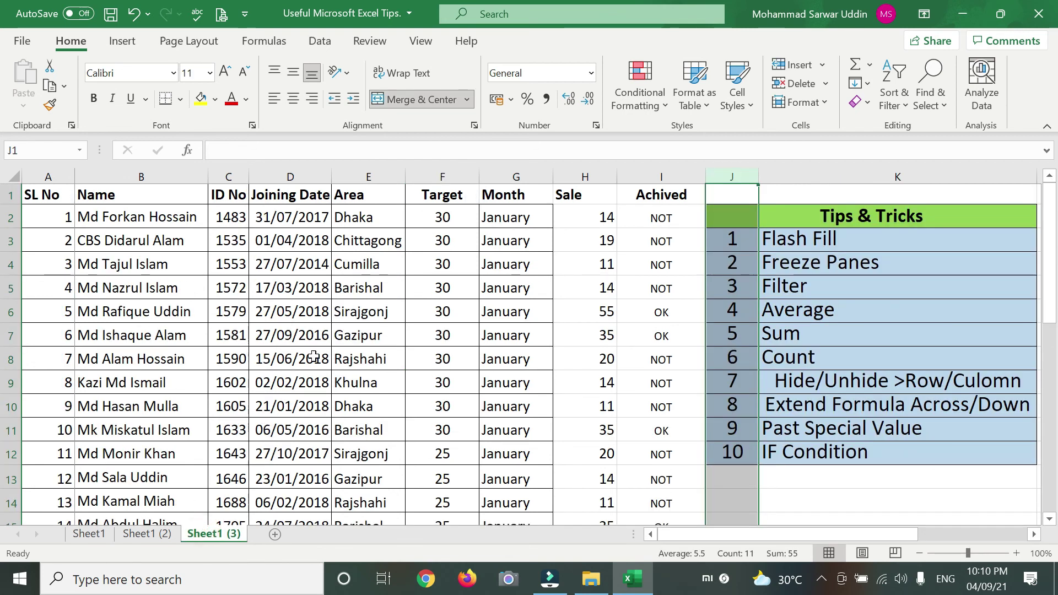
- Browse Sheet1 (3) and Sheet1 (2), then return to Sheet1 and select A2
click(586, 405)
scroll(475, 438, down, 3)
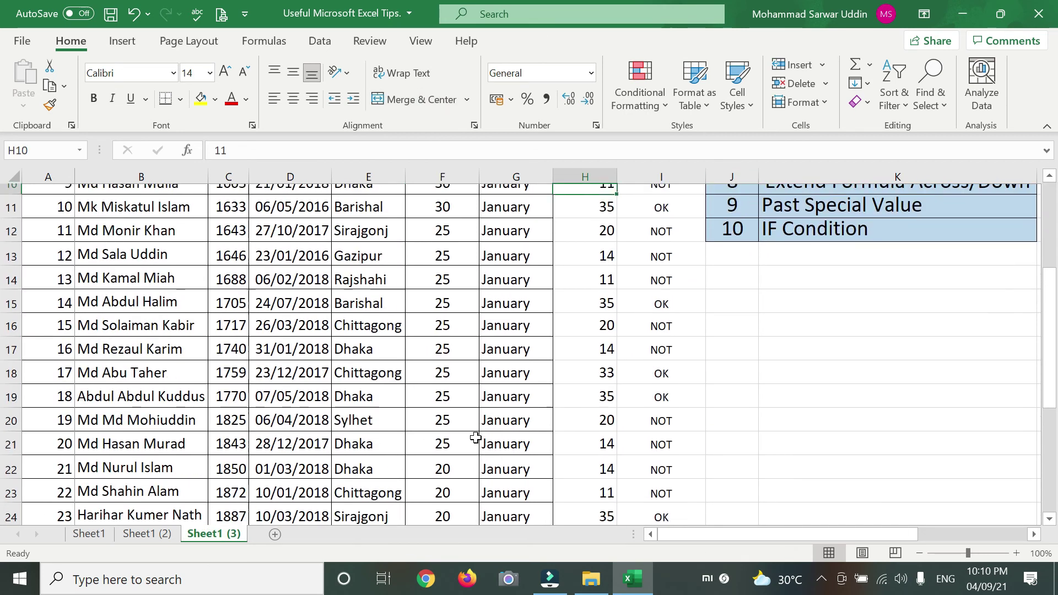
scroll(475, 438, up, 3)
click(156, 535)
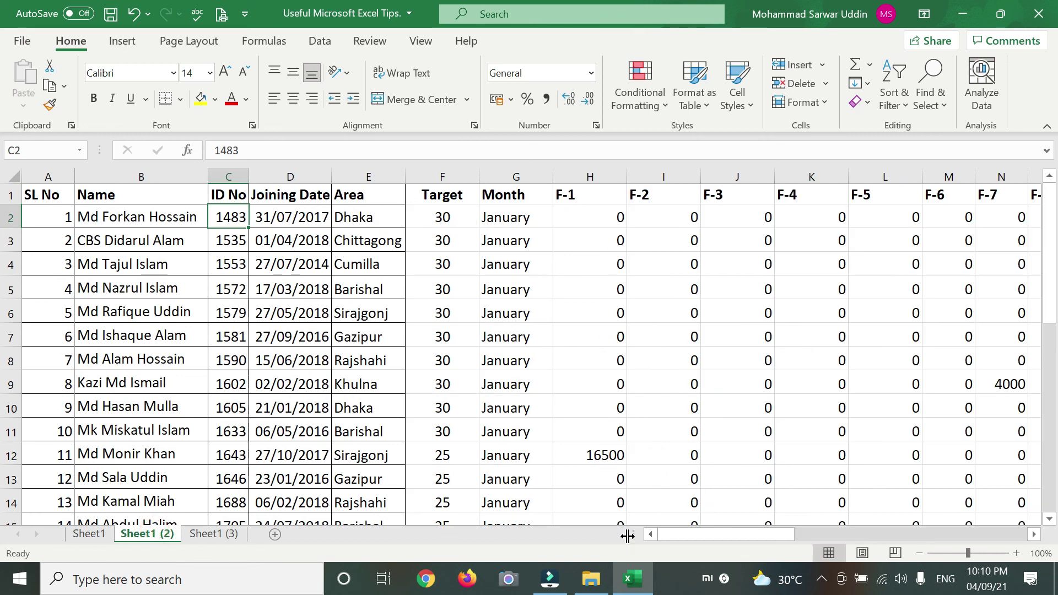
drag(688, 536, 107, 554)
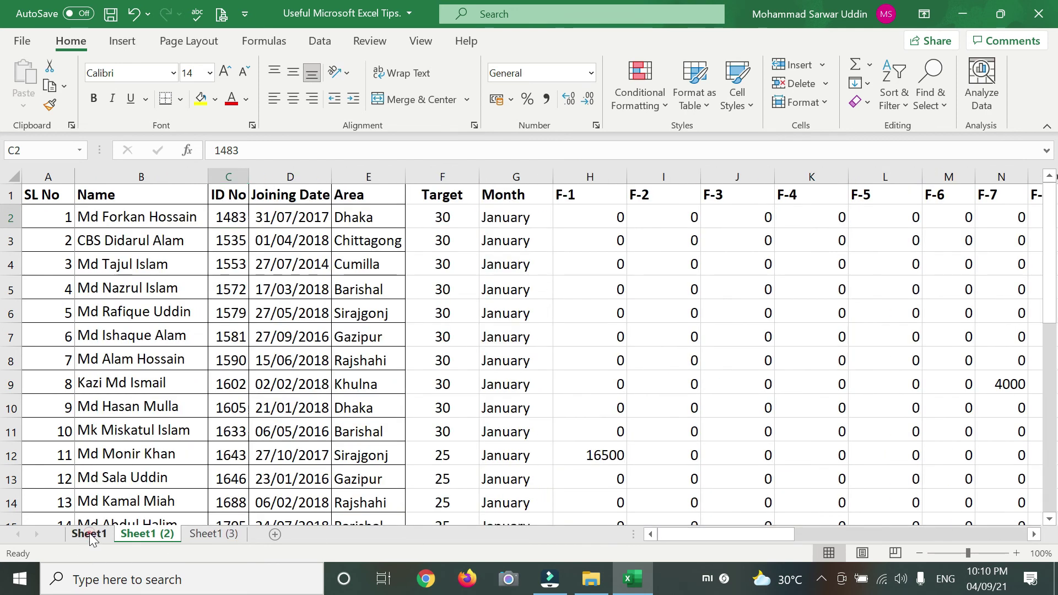
click(89, 535)
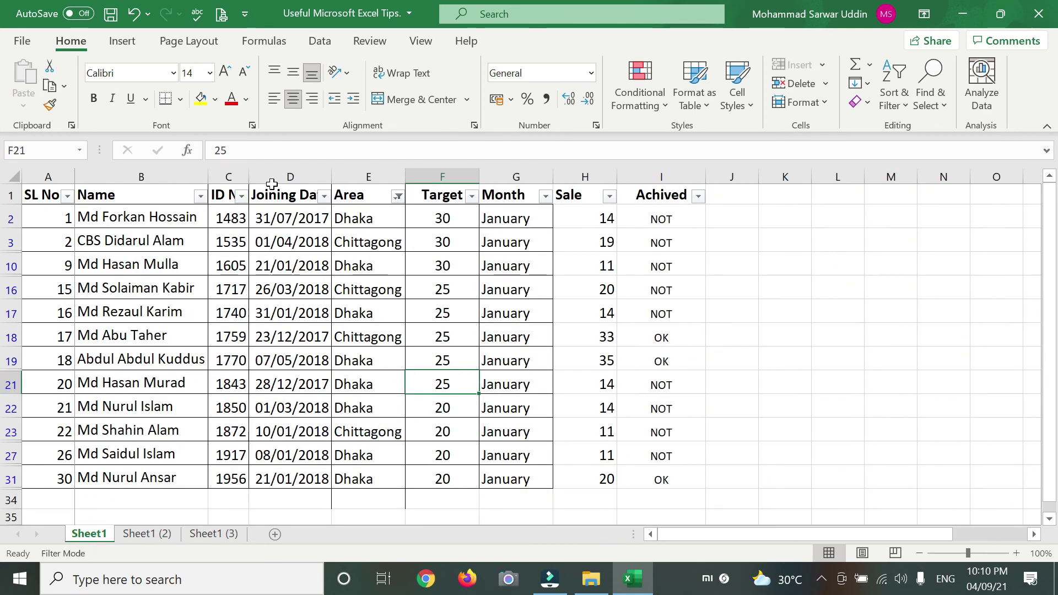
scroll(272, 184, down, 3)
scroll(253, 193, up, 3)
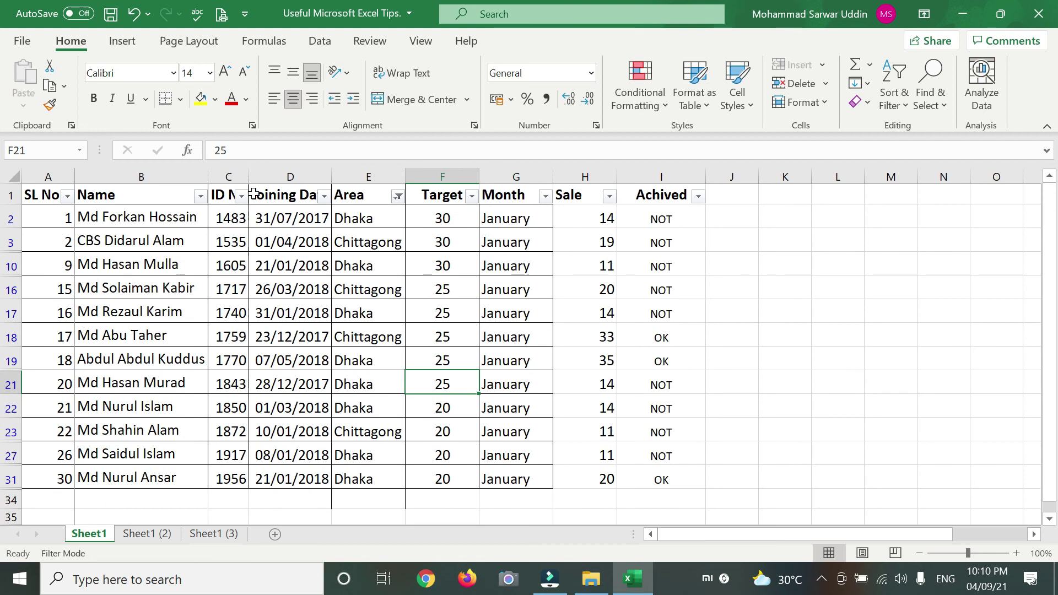
click(47, 213)
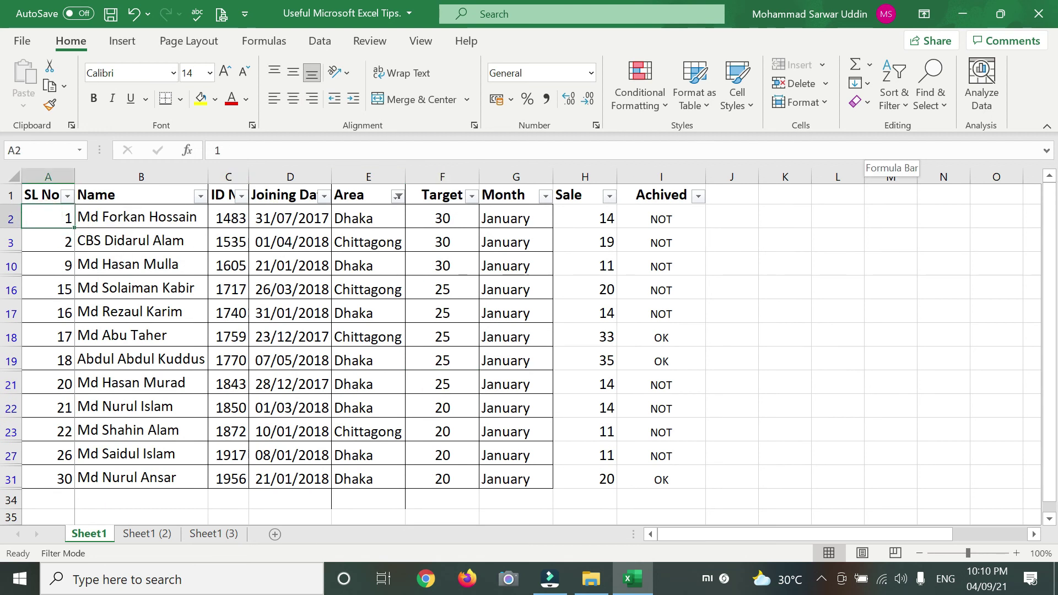
click(418, 41)
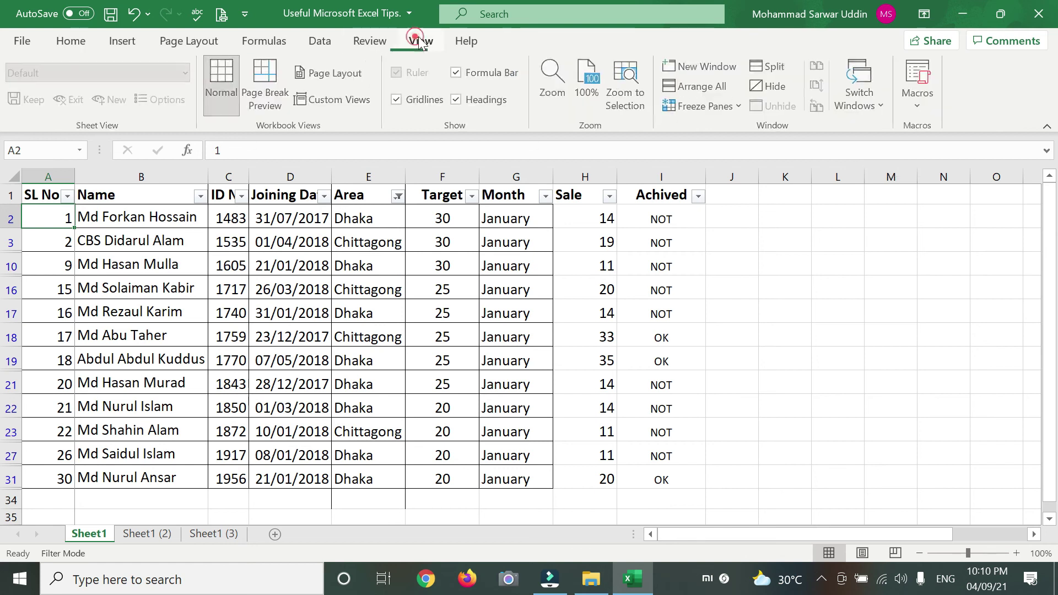
click(738, 106)
click(732, 193)
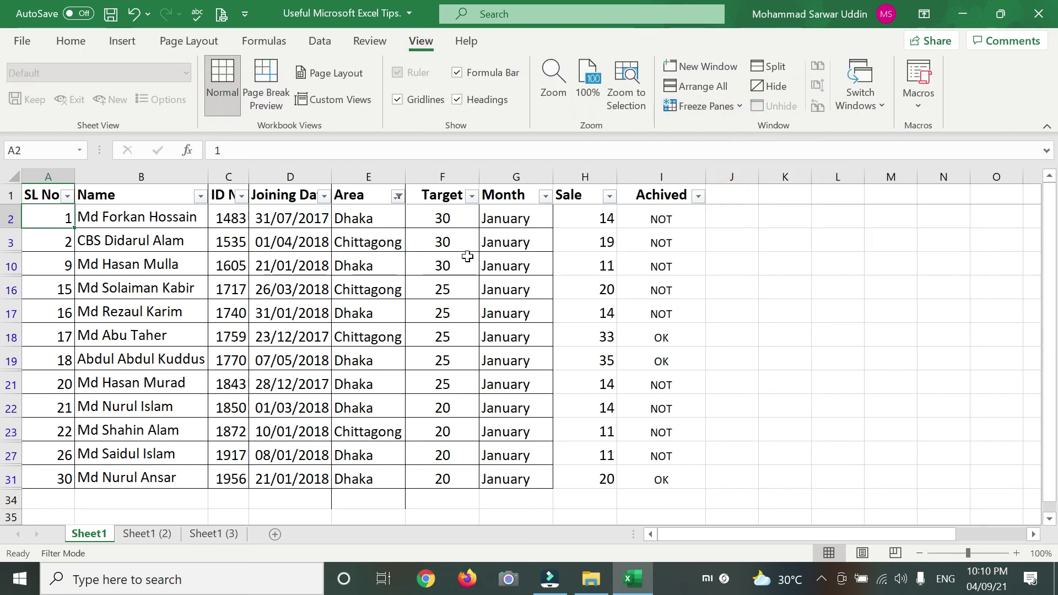
scroll(391, 285, down, 4)
scroll(307, 279, up, 4)
scroll(311, 280, down, 1)
scroll(313, 283, down, 4)
scroll(314, 279, up, 4)
scroll(314, 279, down, 1)
scroll(221, 264, up, 1)
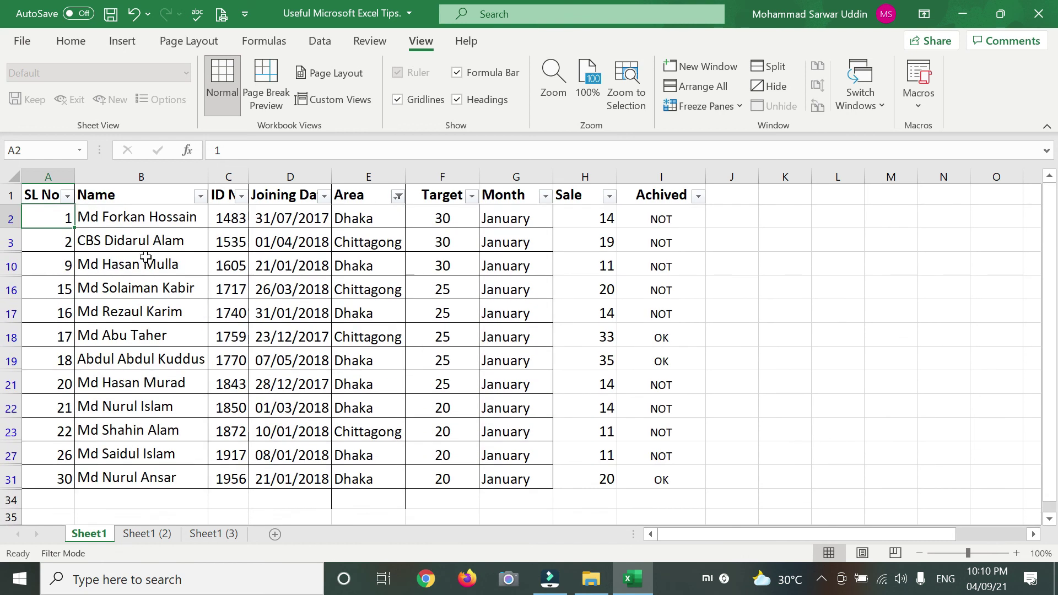
click(106, 219)
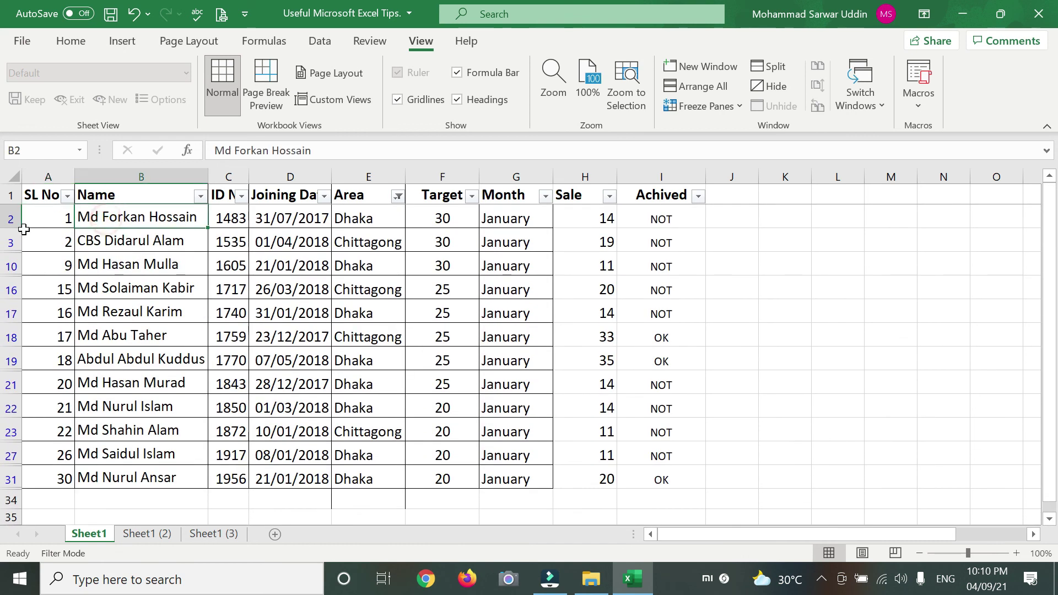
click(266, 220)
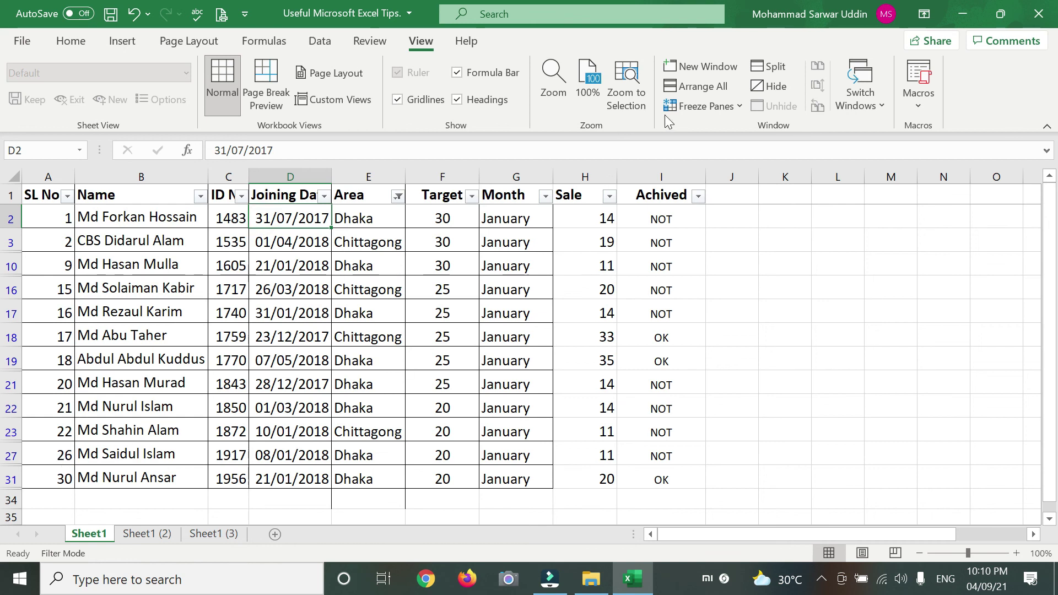
click(739, 106)
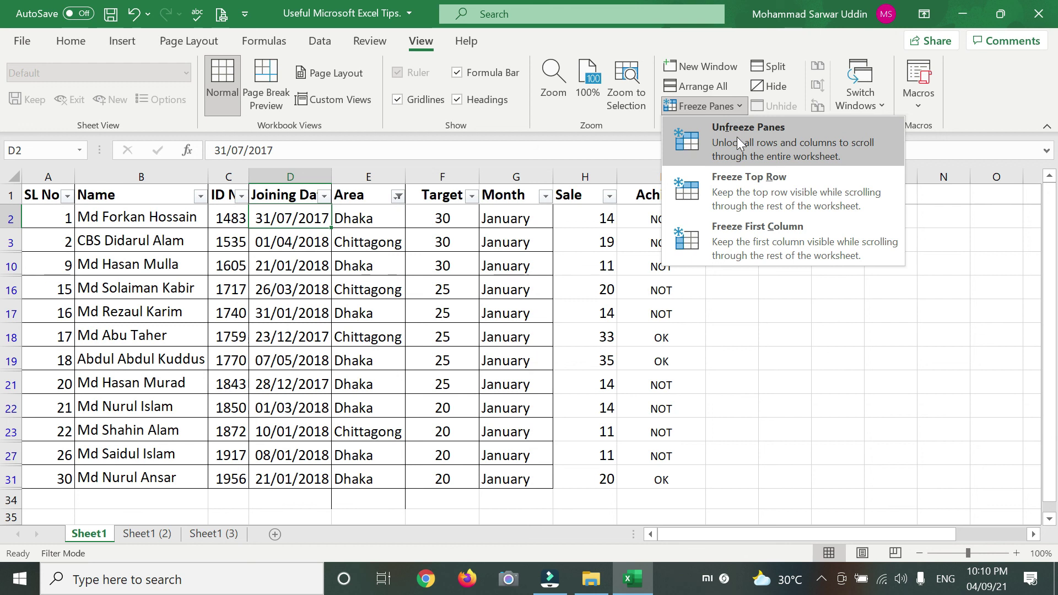
click(744, 137)
click(745, 105)
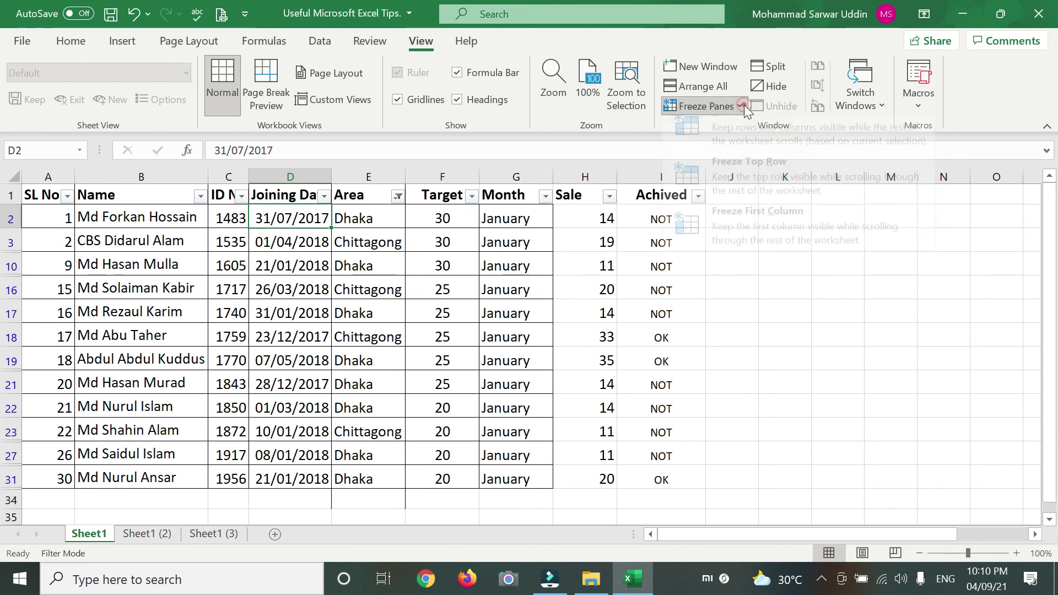
click(749, 150)
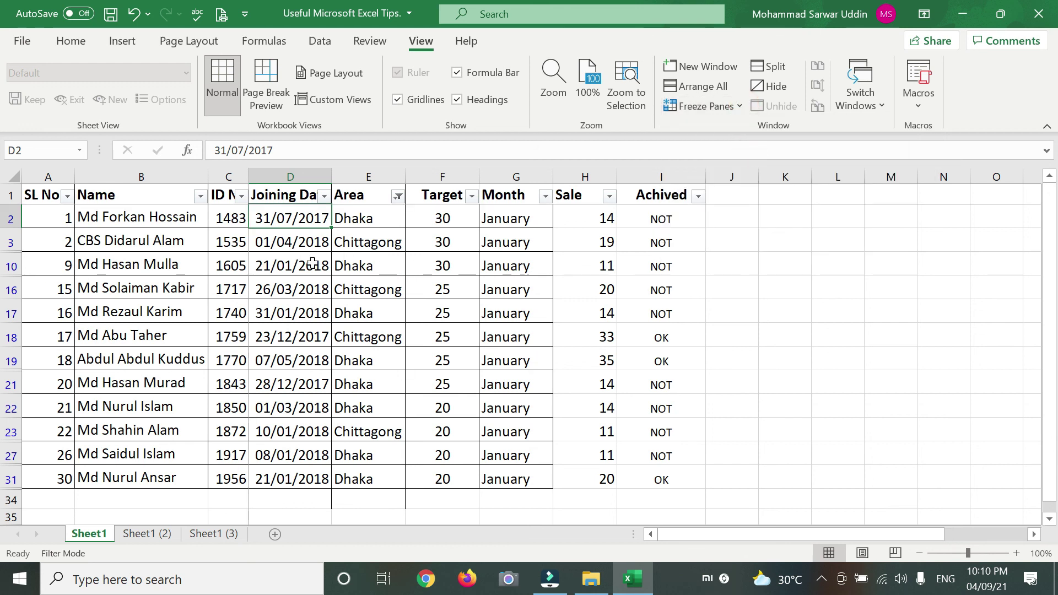
scroll(312, 263, down, 3)
scroll(297, 242, up, 3)
drag(701, 535, 1005, 533)
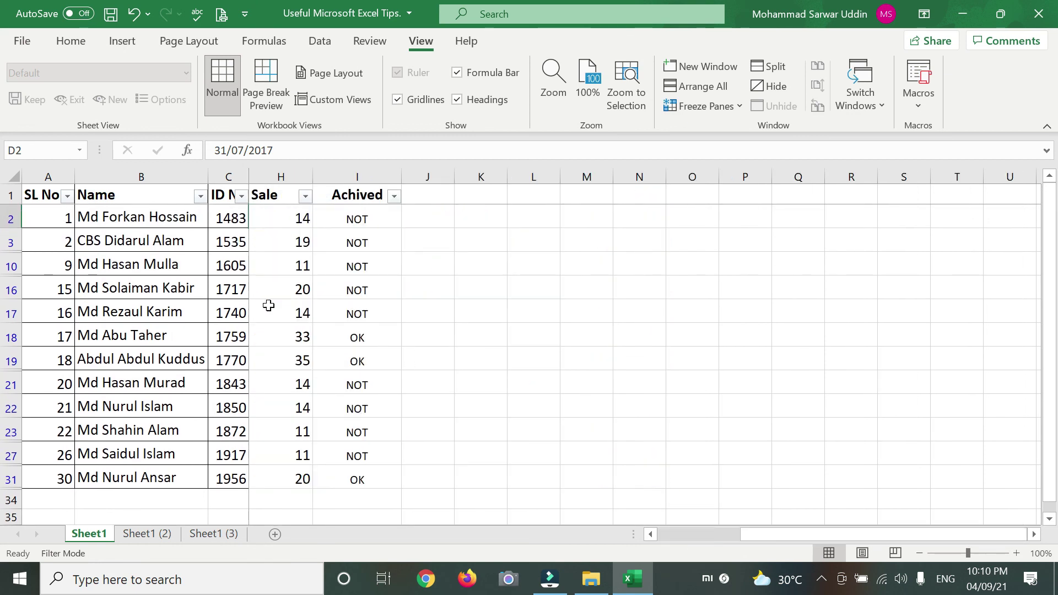
drag(876, 532, 693, 536)
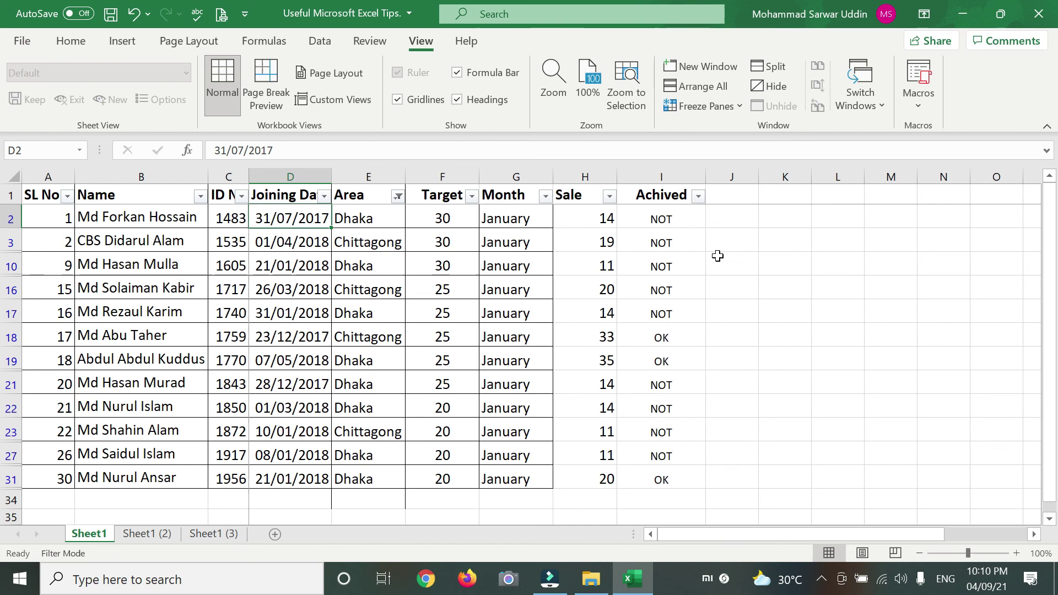
click(739, 106)
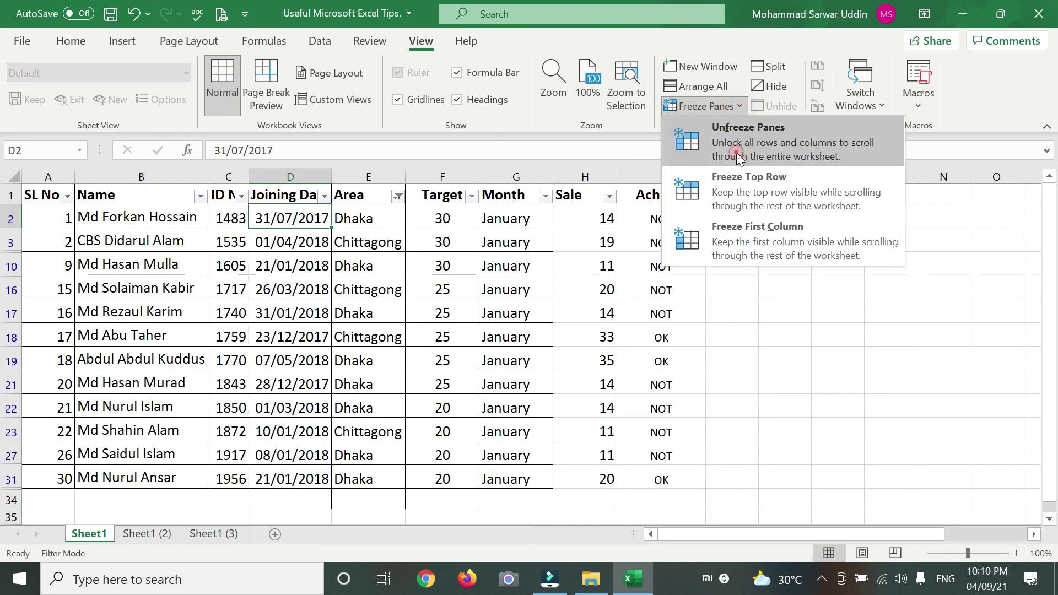
click(737, 157)
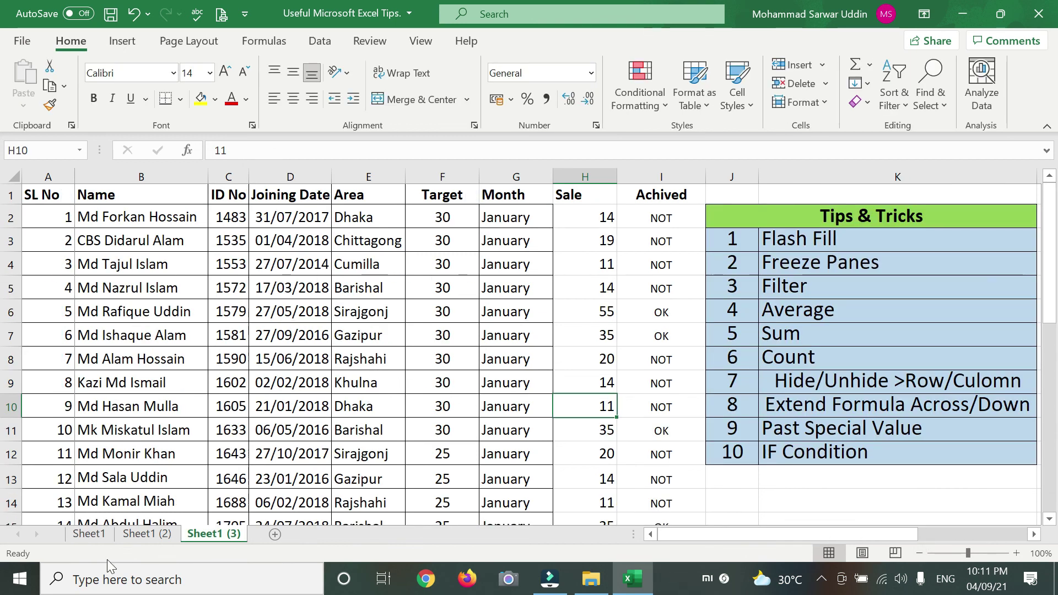
click(91, 534)
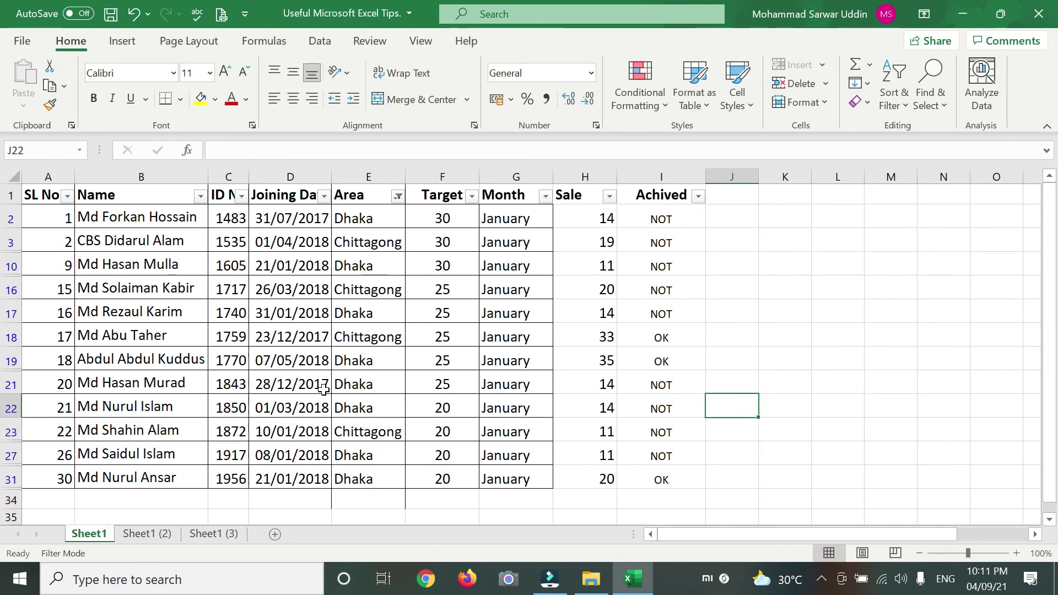